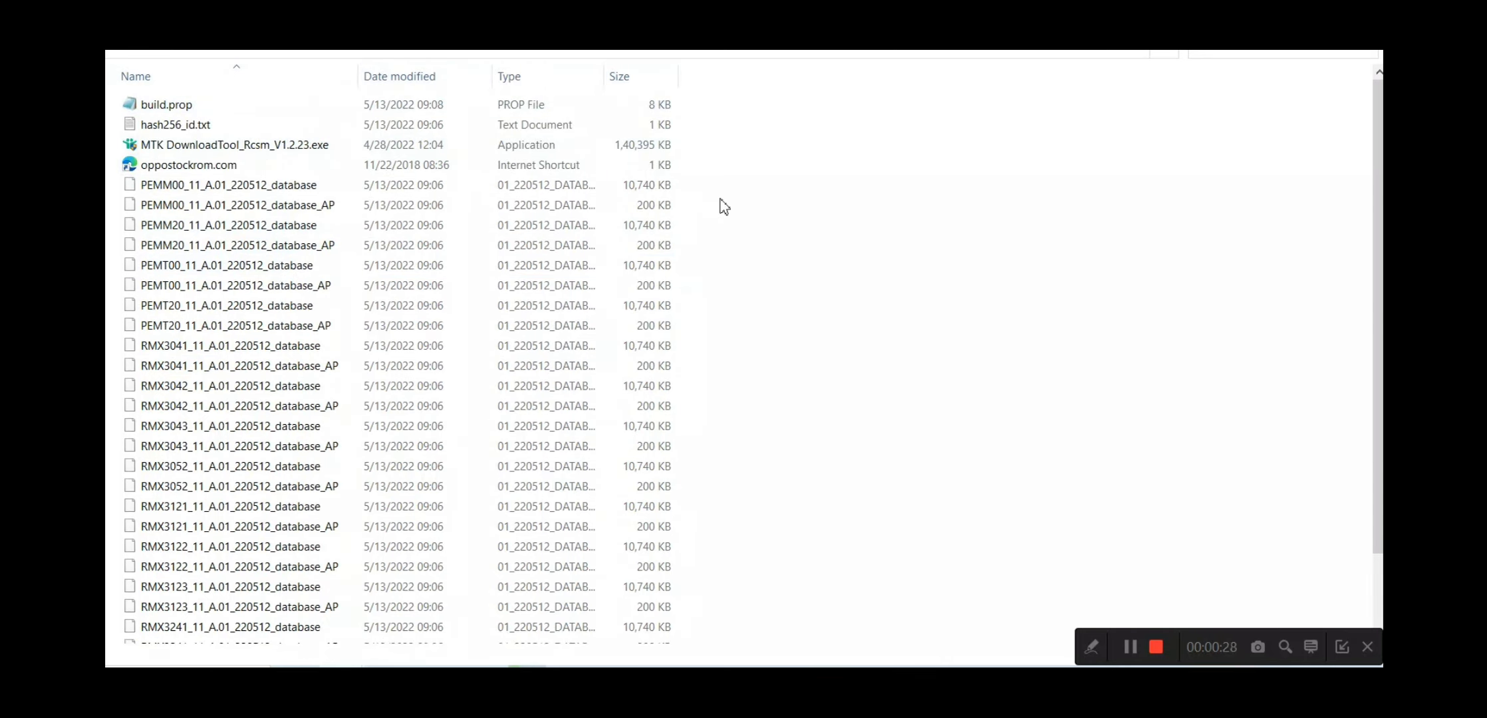
Return to the realme folder and extract mct+ofp+extractor.rar there, replacing all existing files
{"action": "key", "text": "alt+Left"}
{"action": "key", "text": "alt+Left"}
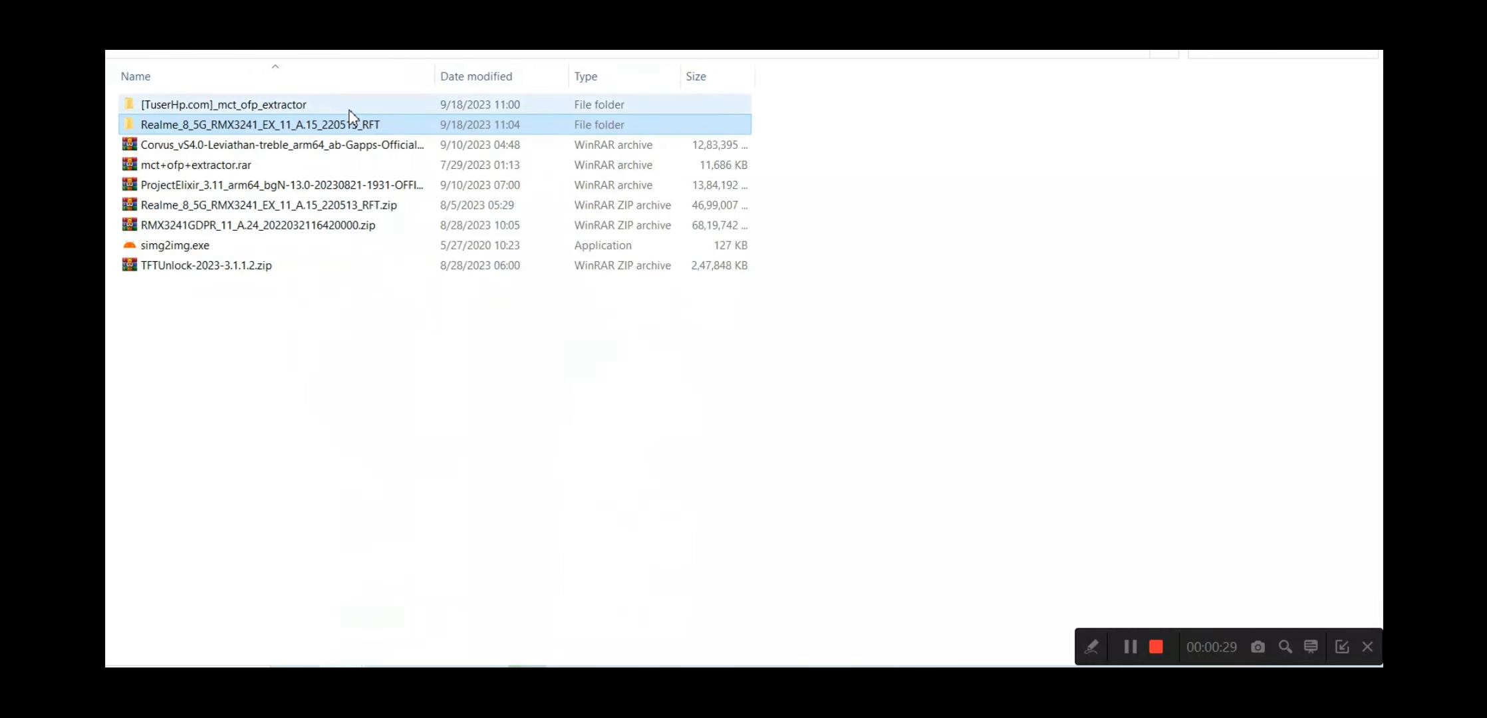
{"action": "left_click", "coordinate": [202, 170]}
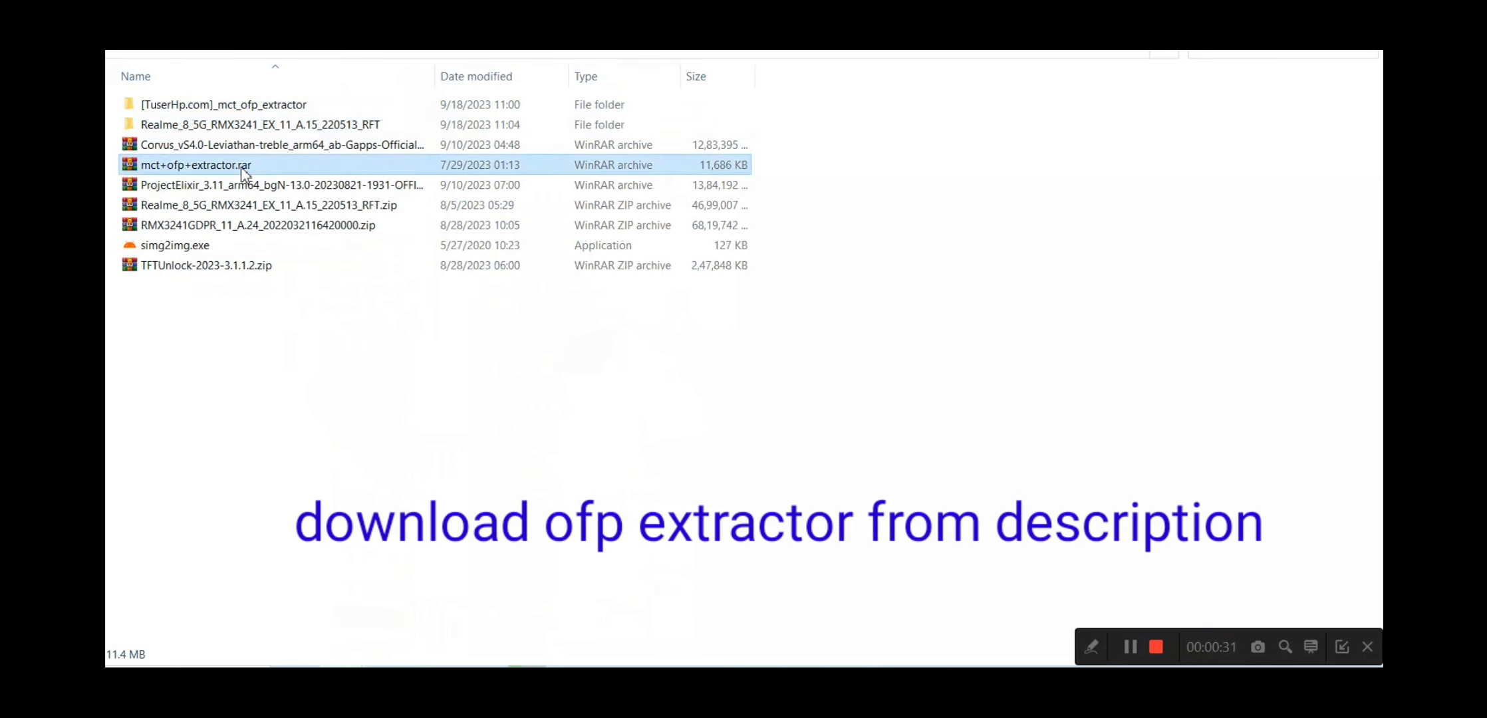
{"action": "right_click", "coordinate": [241, 166]}
{"action": "left_click", "coordinate": [336, 267]}
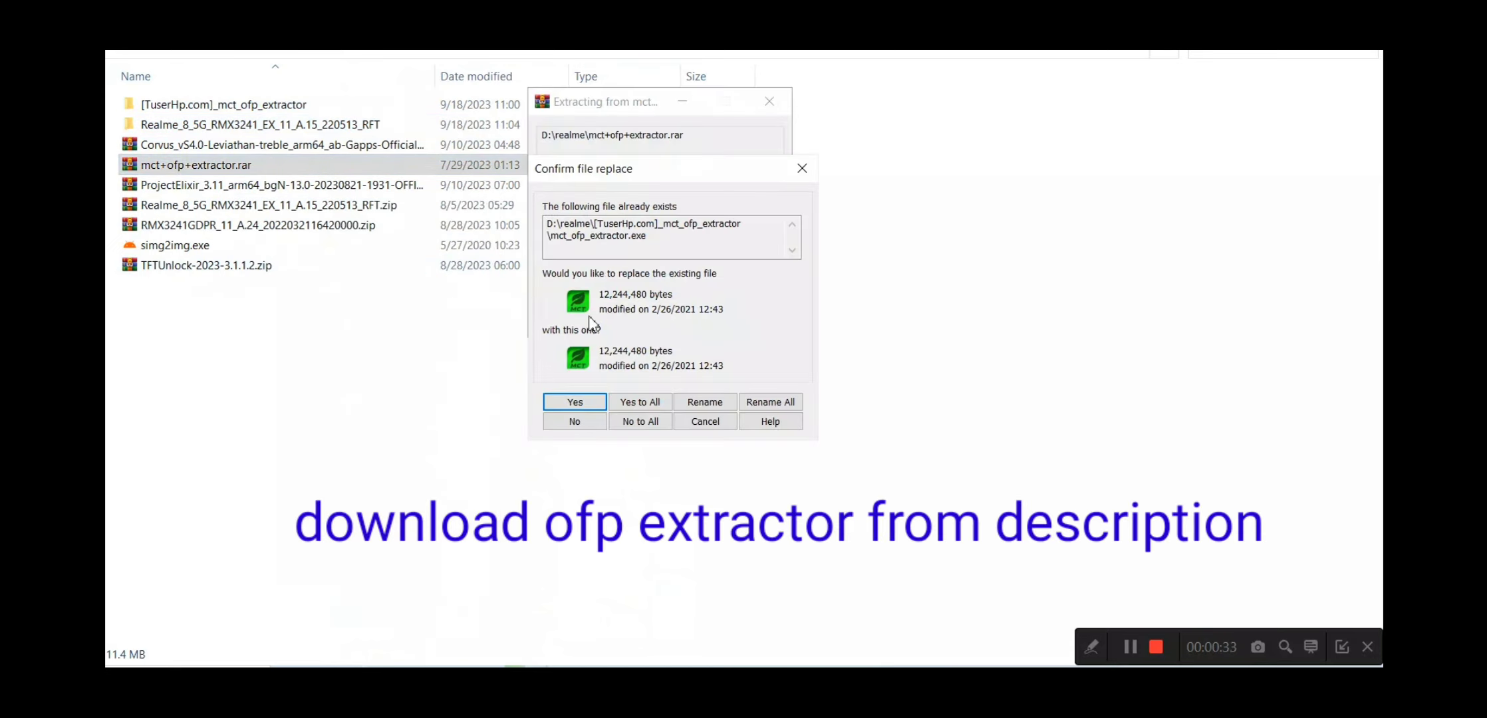
{"action": "left_click", "coordinate": [655, 480]}
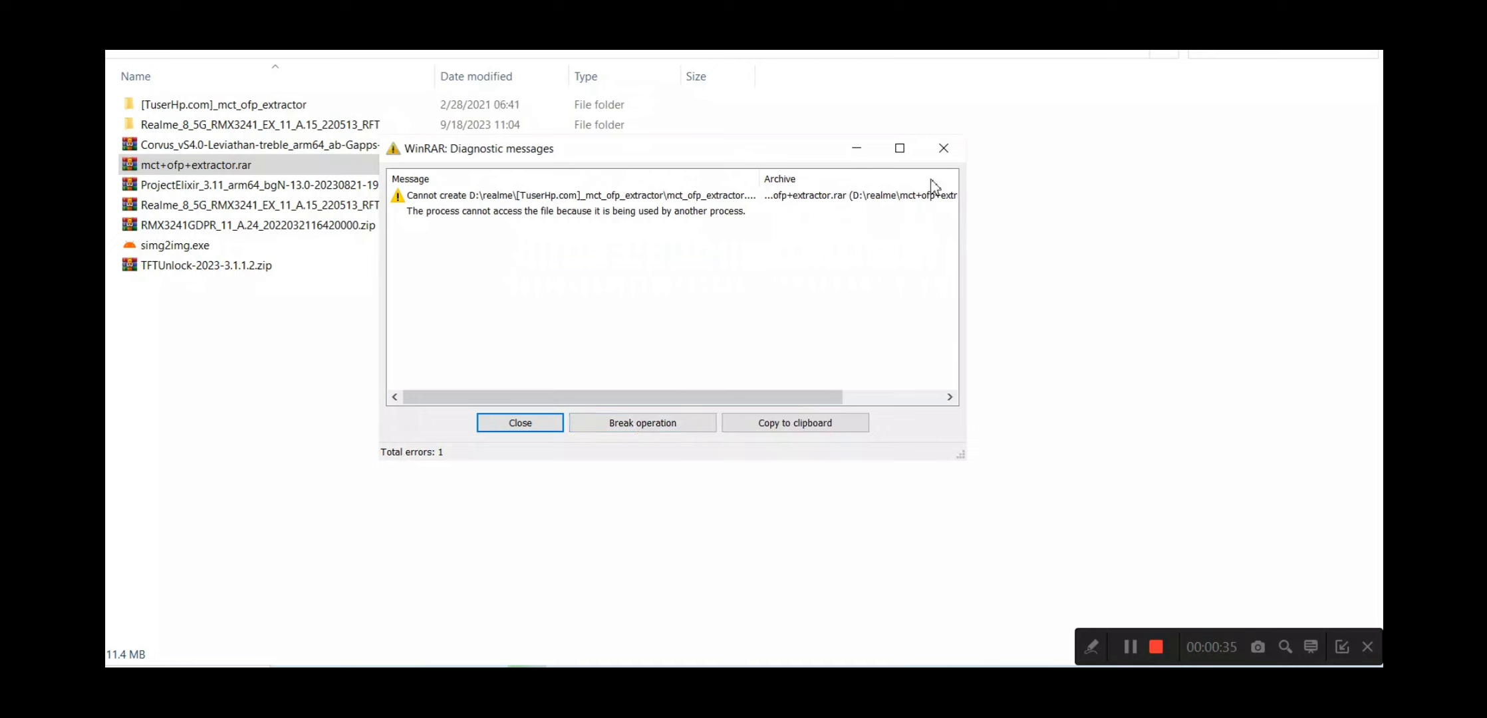
{"action": "left_click", "coordinate": [948, 157]}
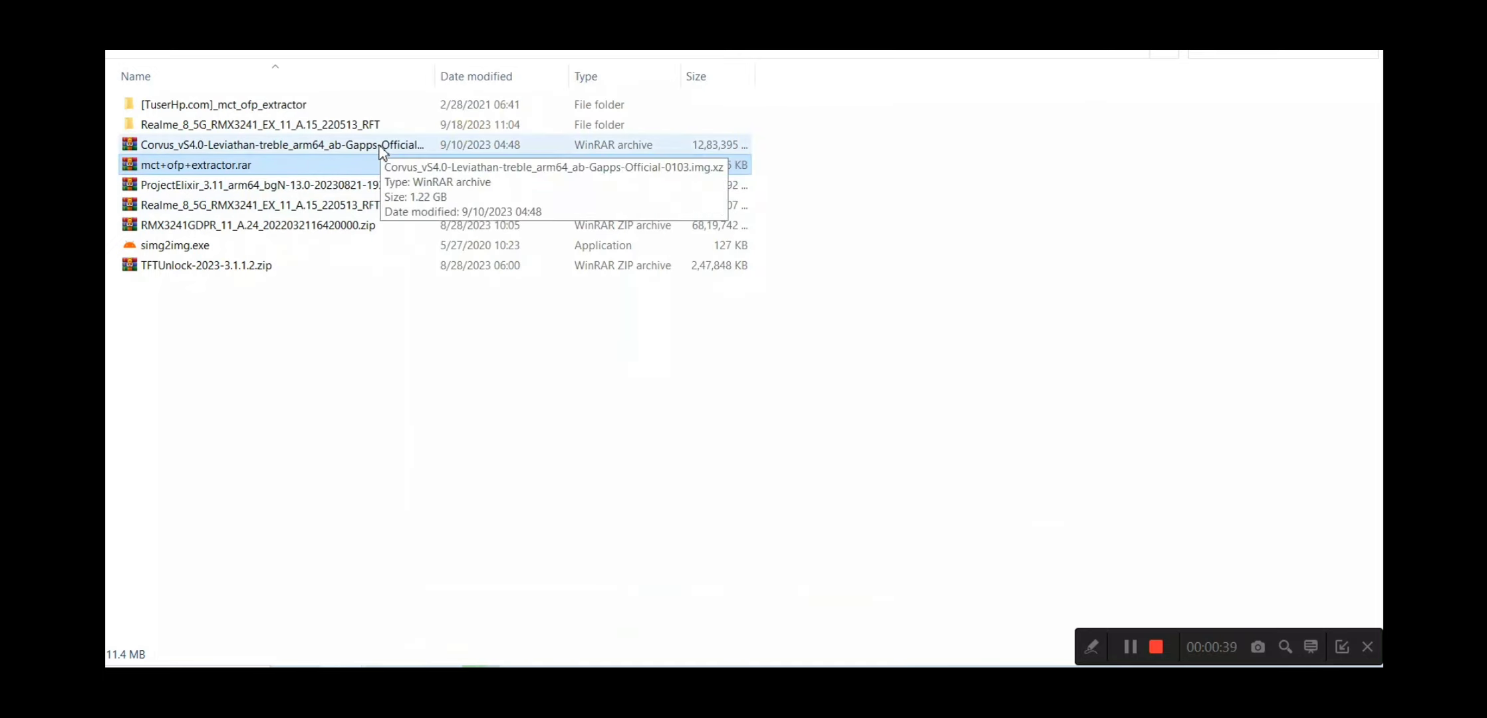
{"action": "right_click", "coordinate": [359, 164]}
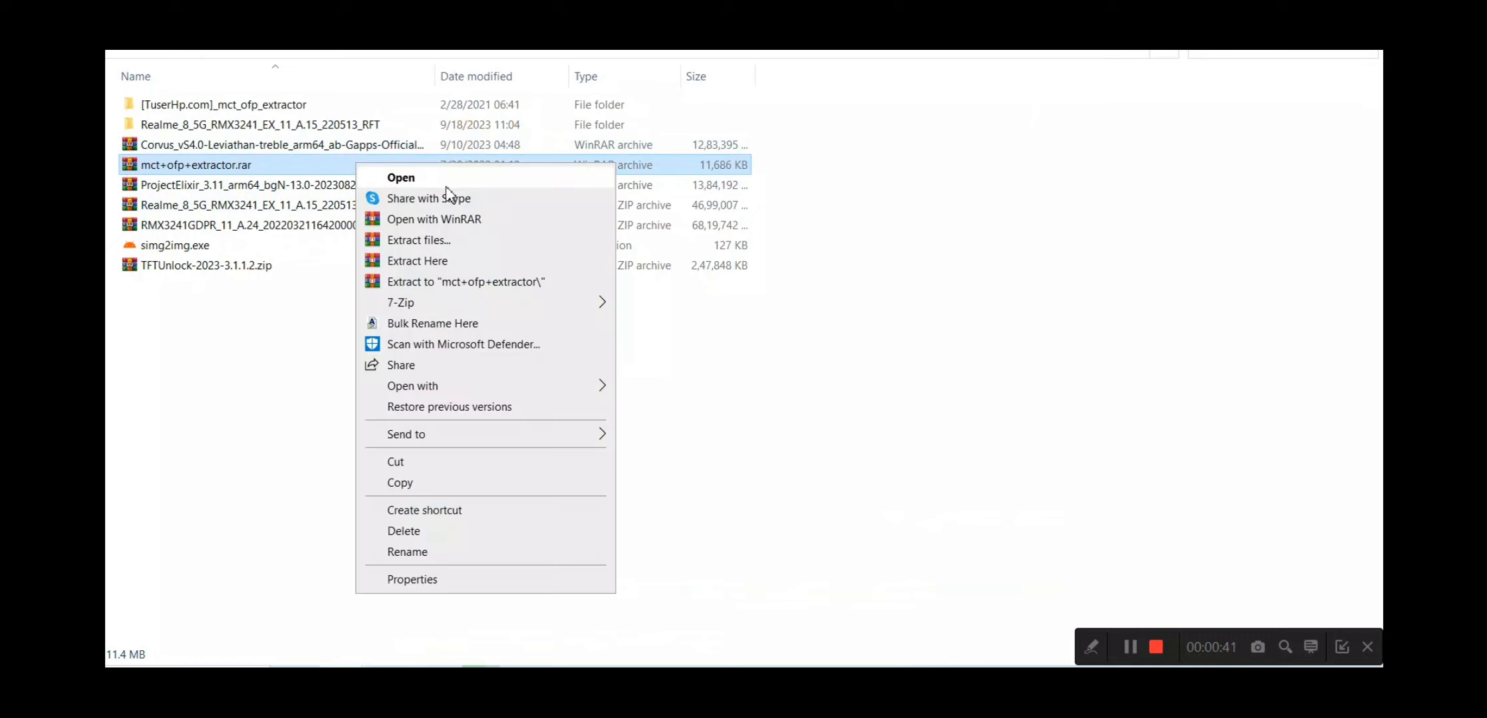
{"action": "left_click", "coordinate": [452, 260]}
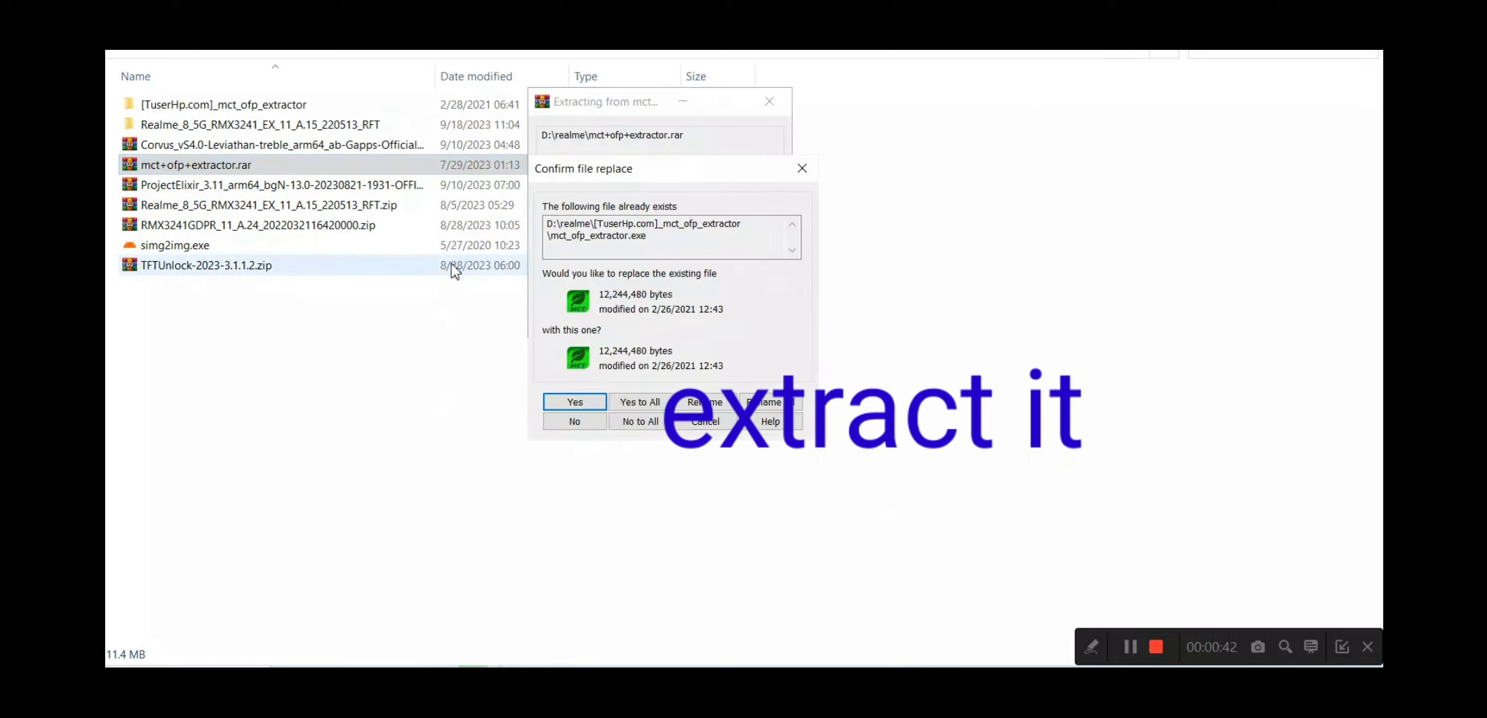
{"action": "left_click", "coordinate": [644, 401]}
Launch mct_ofp_extractor.exe from the extracted [TuserHp.com]_mct_ofp_extractor folder and look at its About information
{"action": "double_click", "coordinate": [374, 108]}
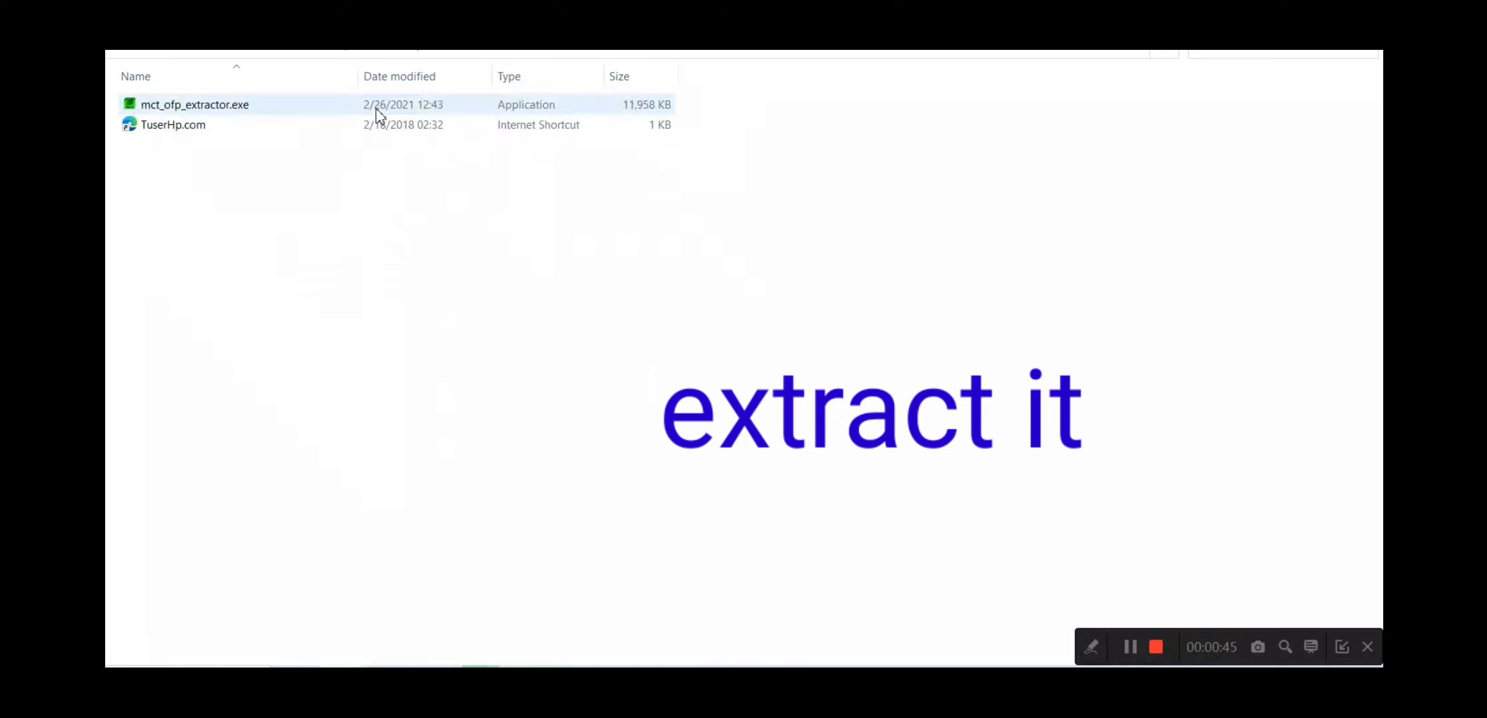
{"action": "left_click", "coordinate": [399, 113]}
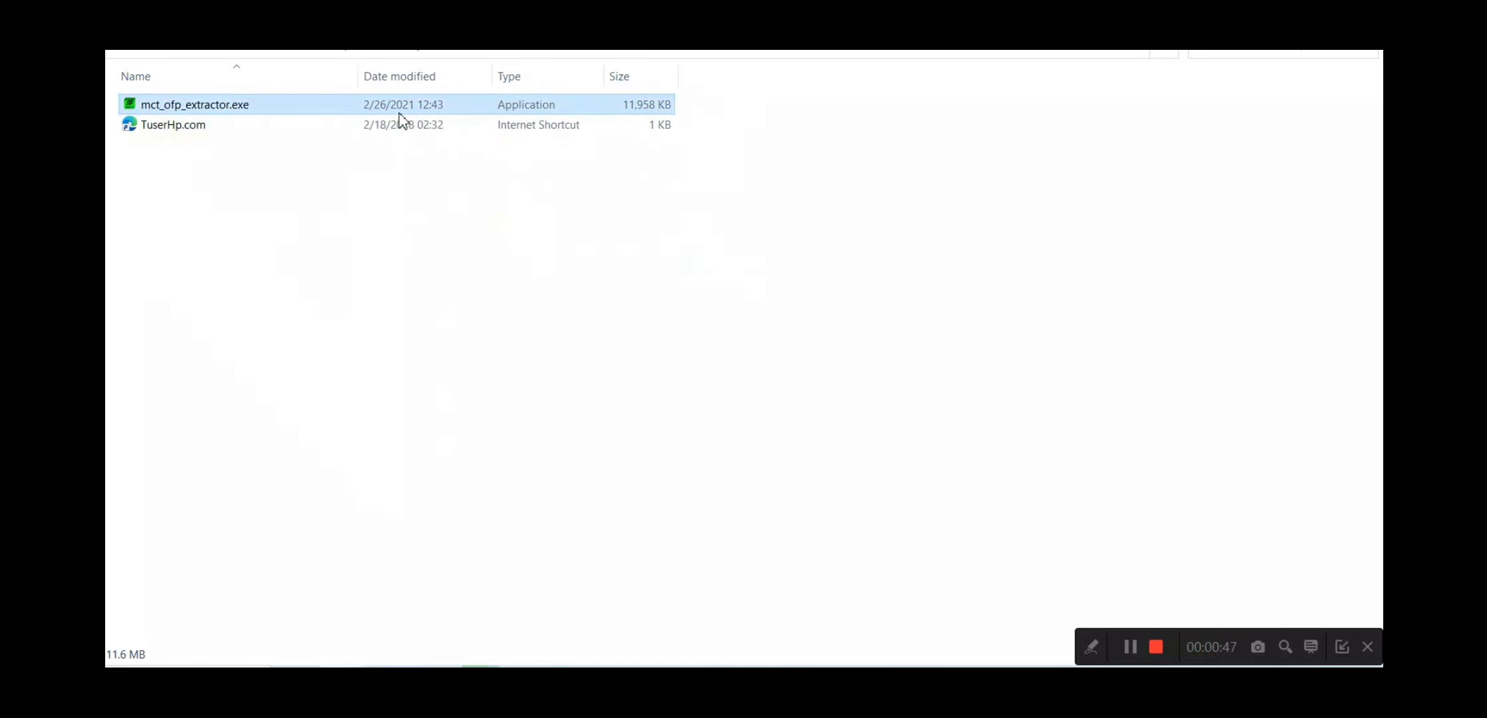
{"action": "left_click", "coordinate": [513, 663]}
{"action": "double_click", "coordinate": [342, 109]}
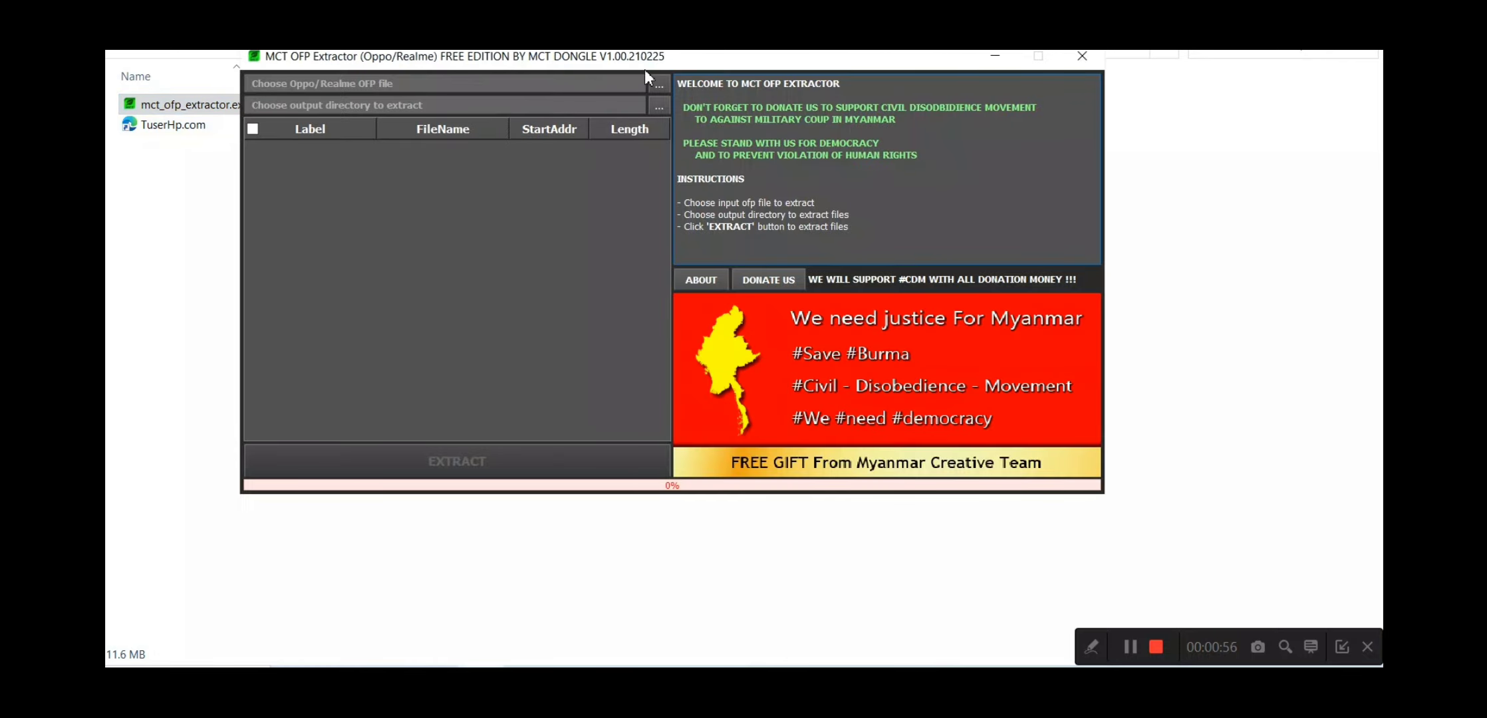
{"action": "left_click_drag", "start_coordinate": [645, 70], "coordinate": [596, 103]}
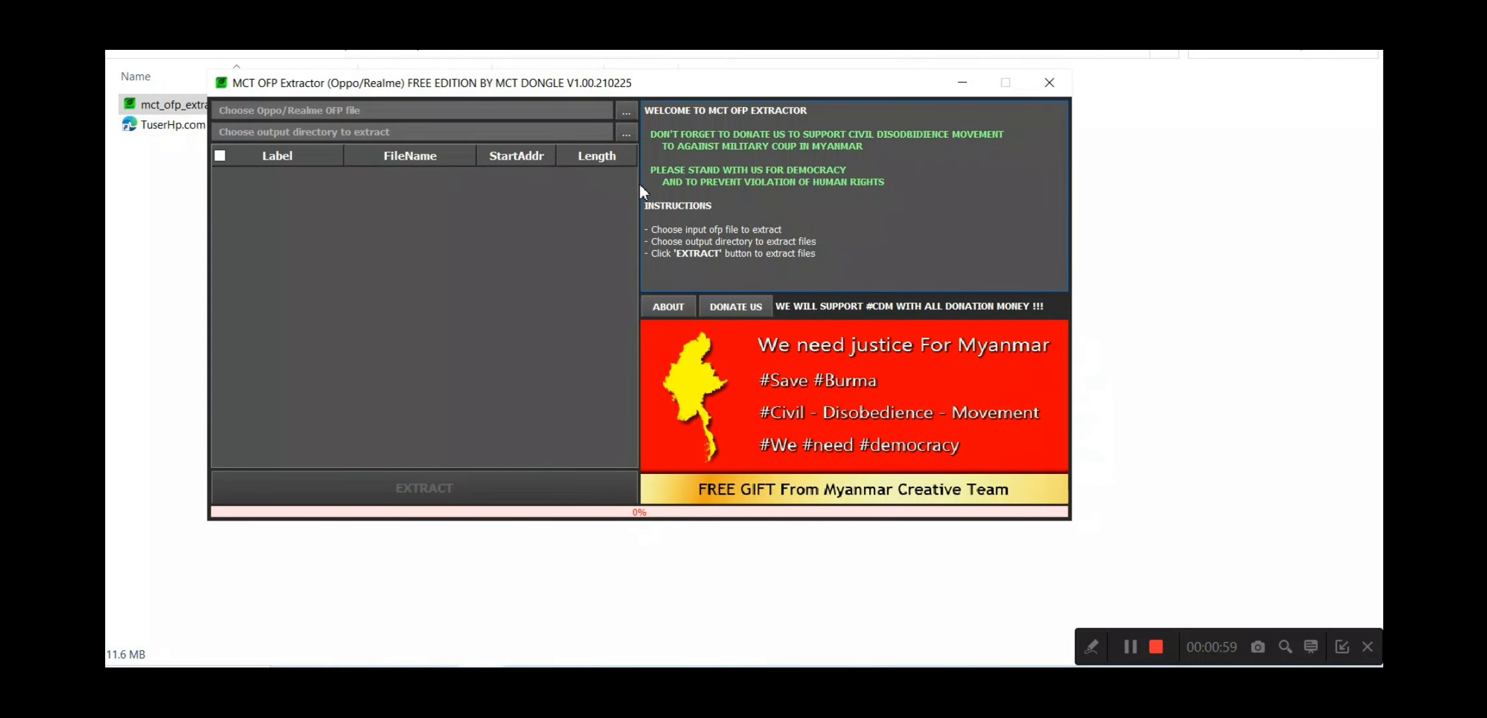
{"action": "left_click", "coordinate": [668, 309]}
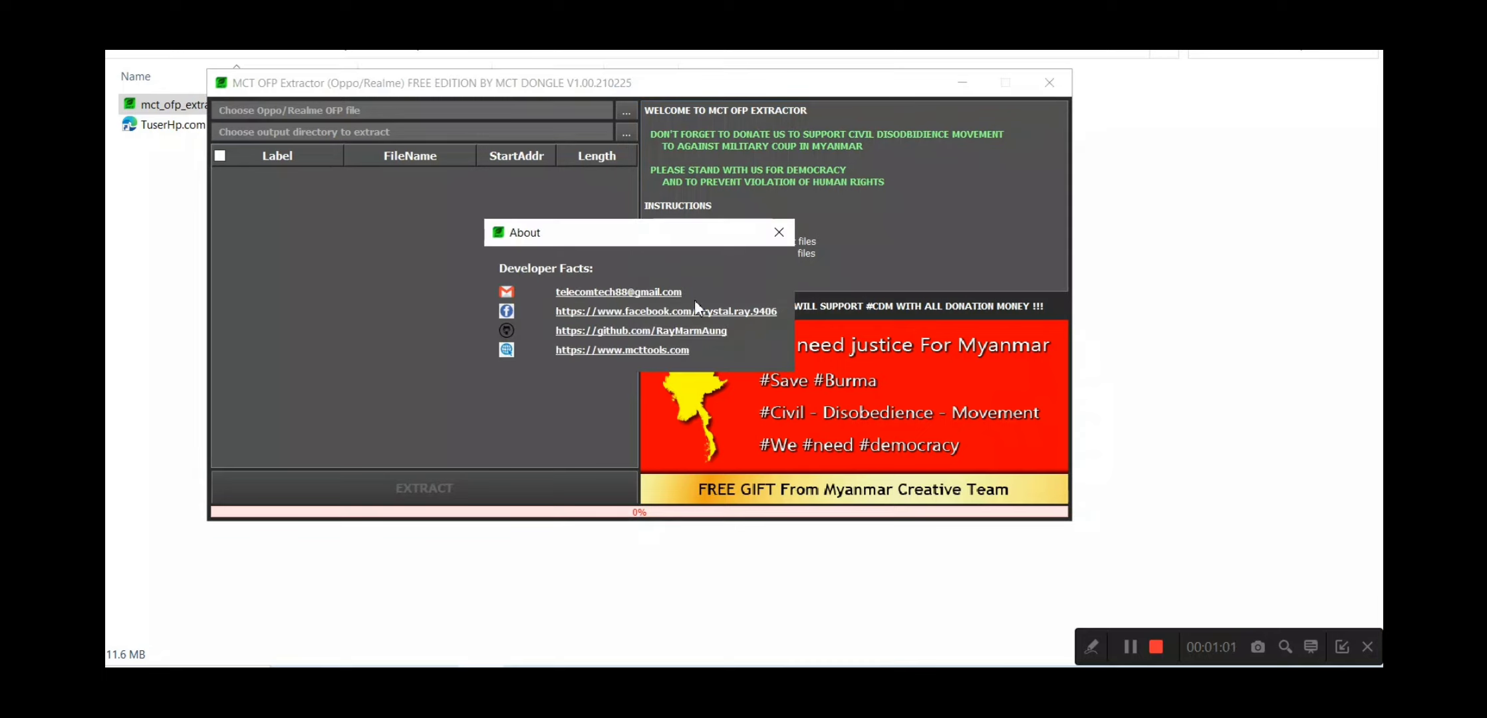
{"action": "left_click", "coordinate": [780, 232]}
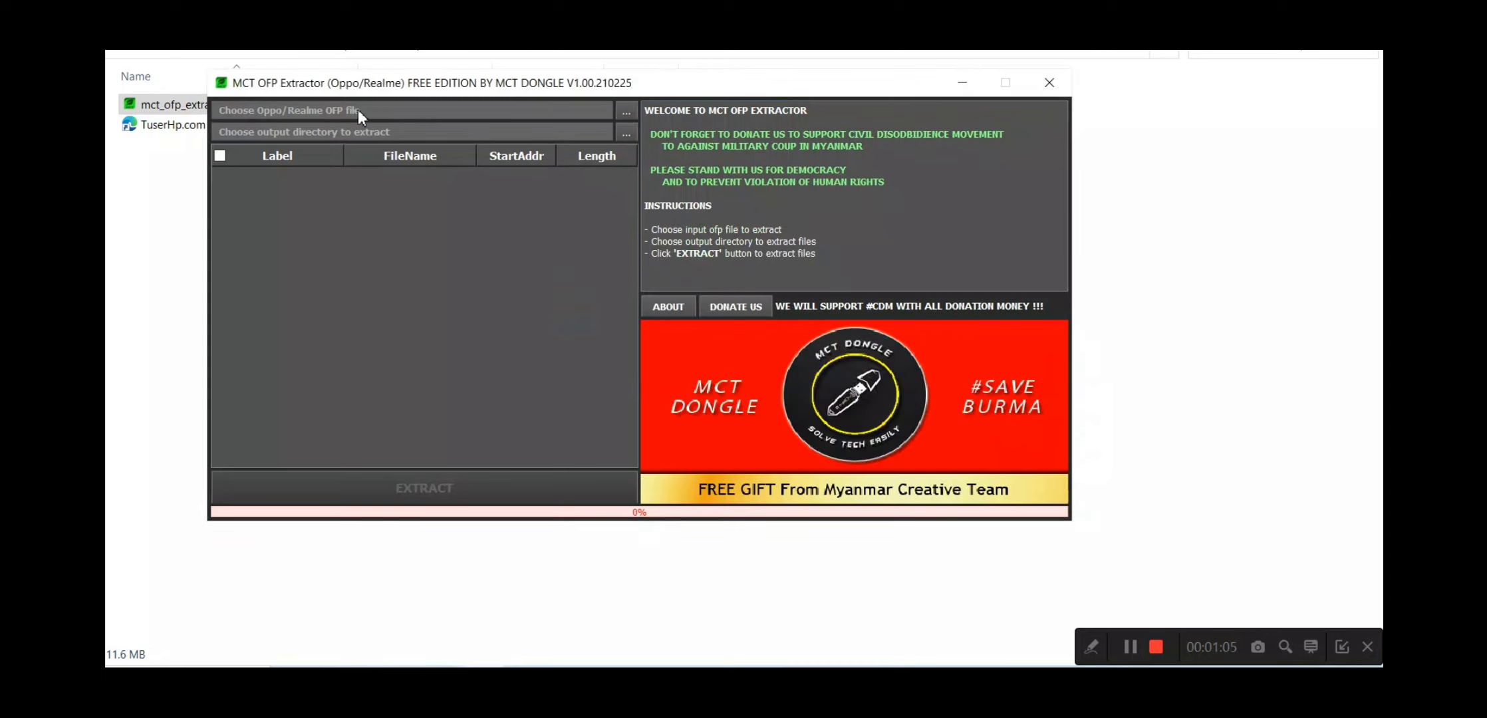
Start choosing the input OFP file and browse to the Realme_8_5G_RMX3241_EX_11_A.15_220513_RFT folder inside realme
{"action": "left_click", "coordinate": [627, 110]}
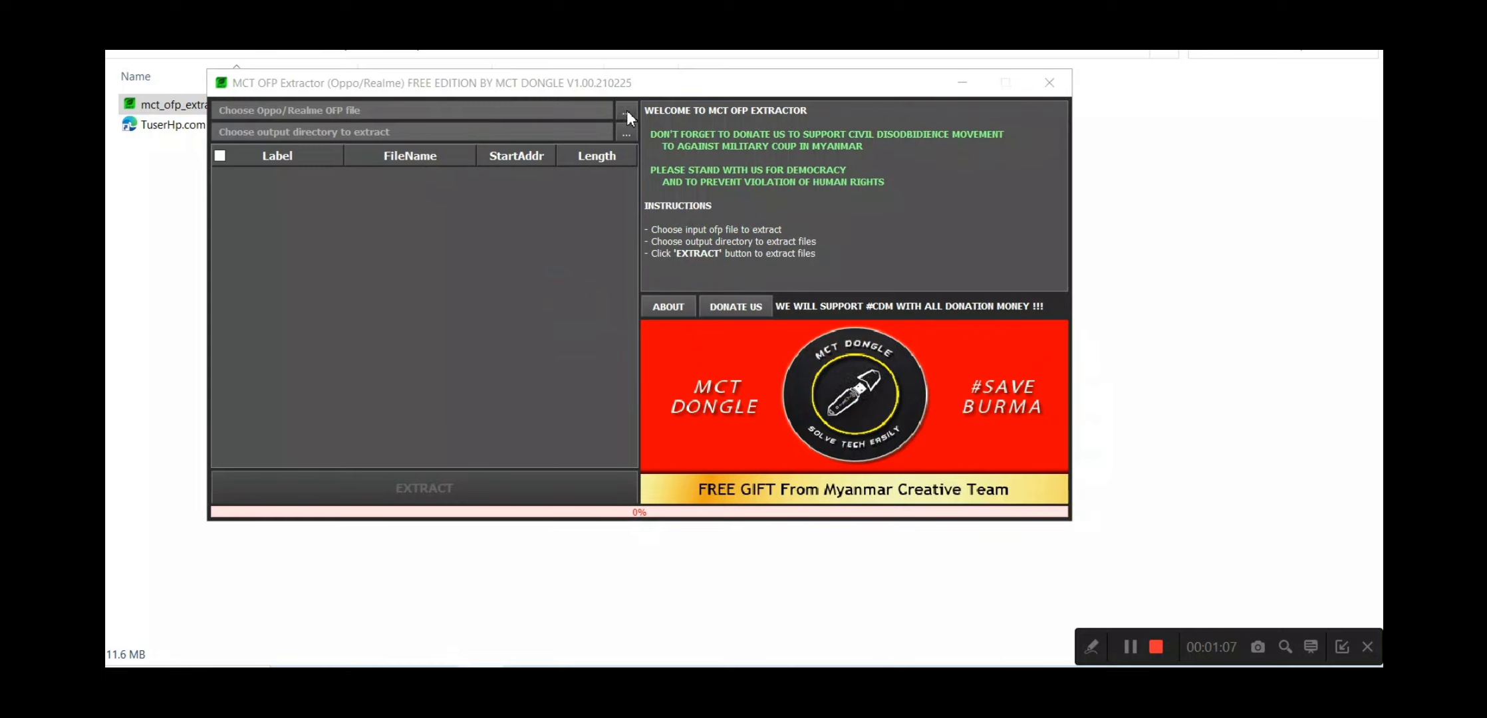
{"action": "left_click", "coordinate": [567, 234]}
{"action": "key", "text": "alt+Up"}
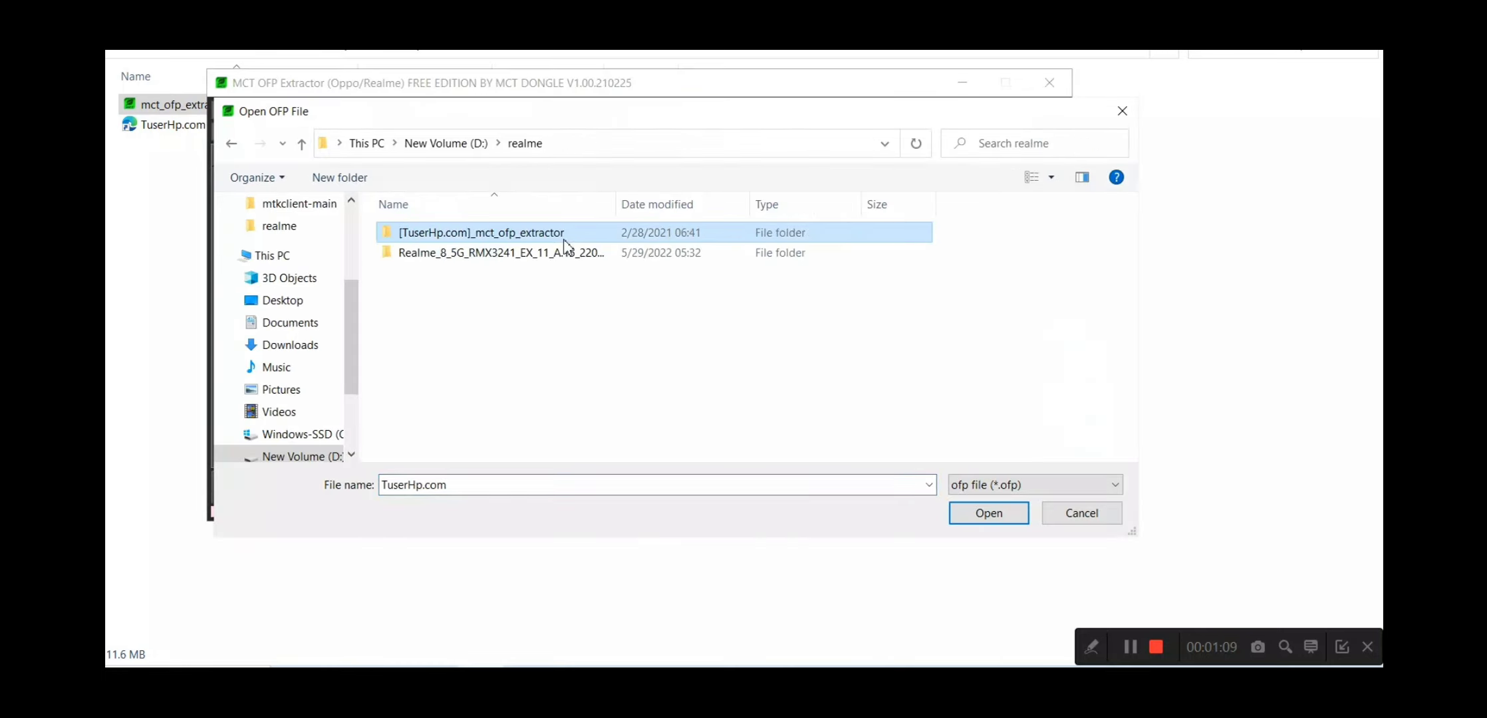
{"action": "left_click", "coordinate": [564, 255]}
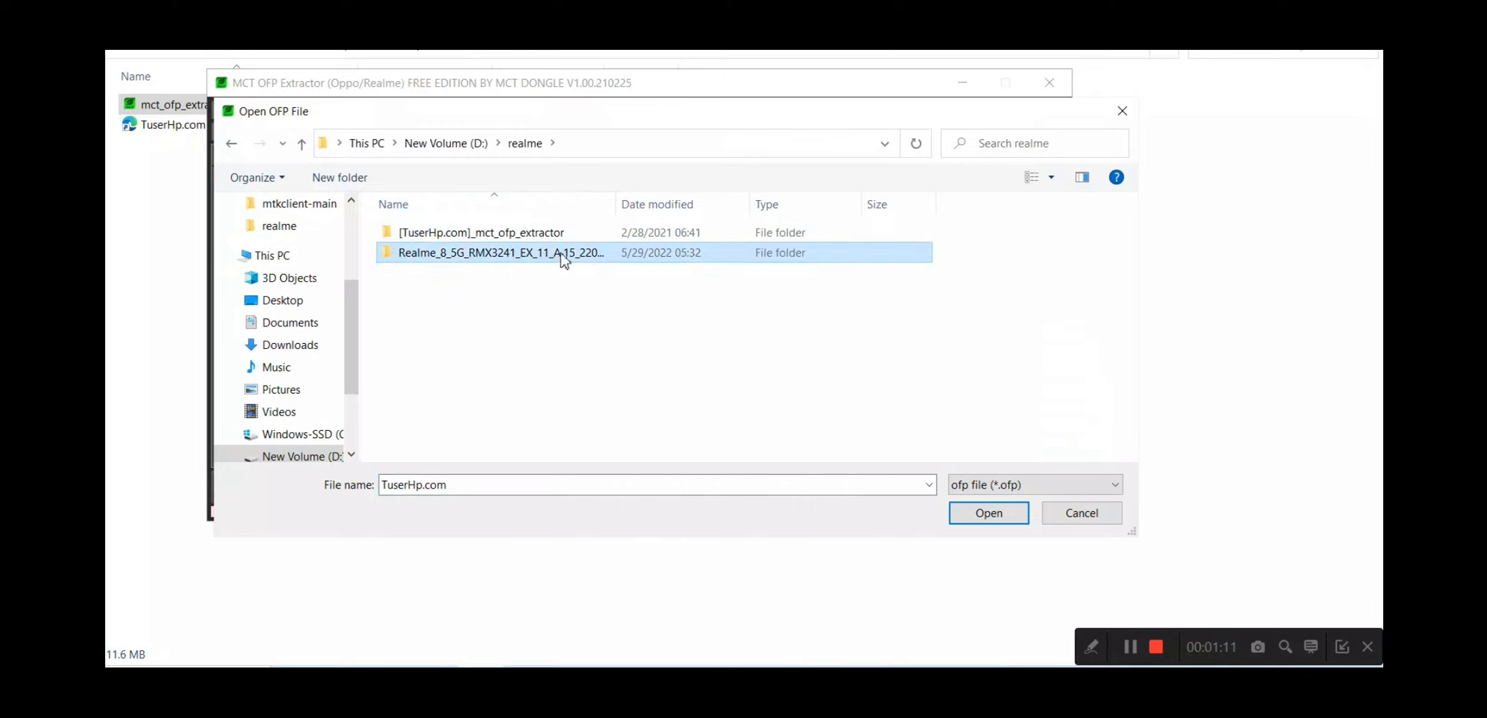
{"action": "double_click", "coordinate": [564, 256]}
{"action": "left_click", "coordinate": [449, 255]}
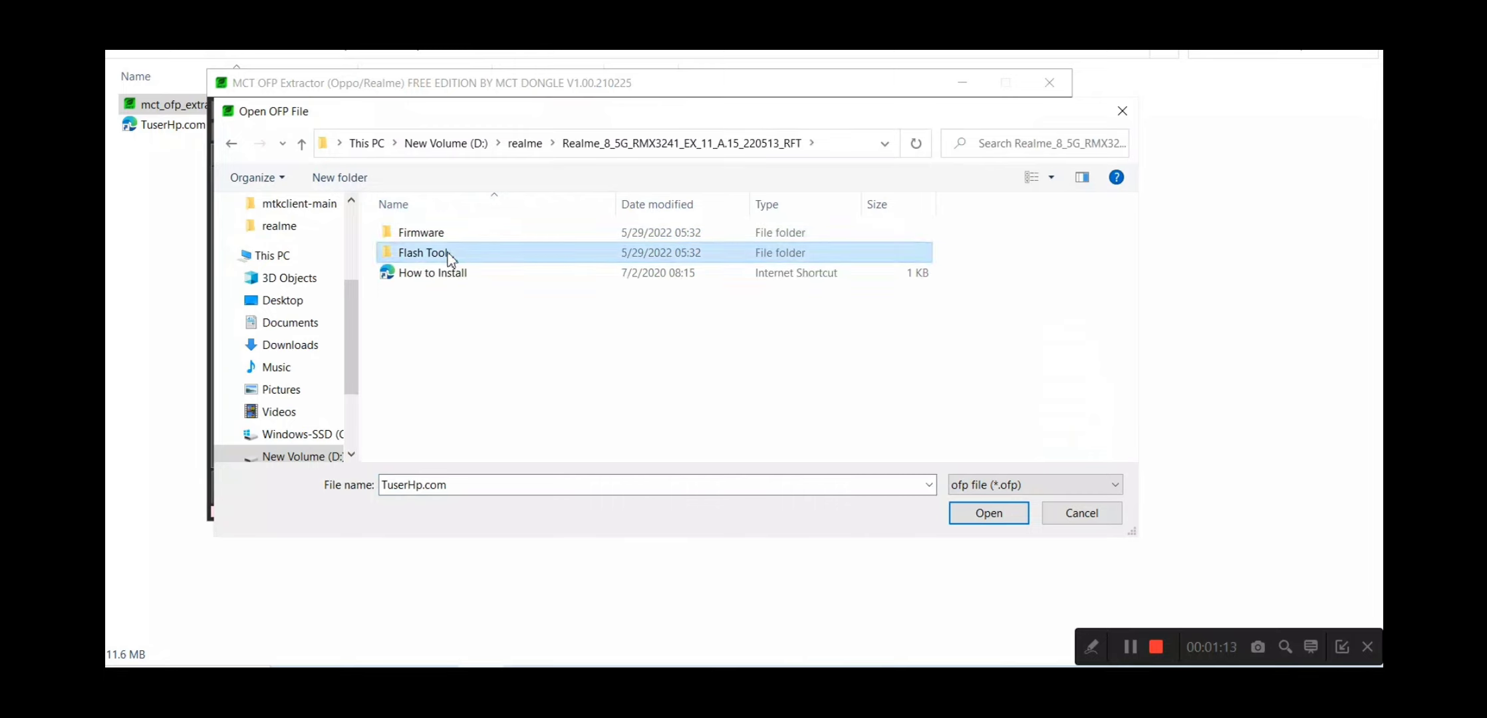
{"action": "double_click", "coordinate": [449, 255]}
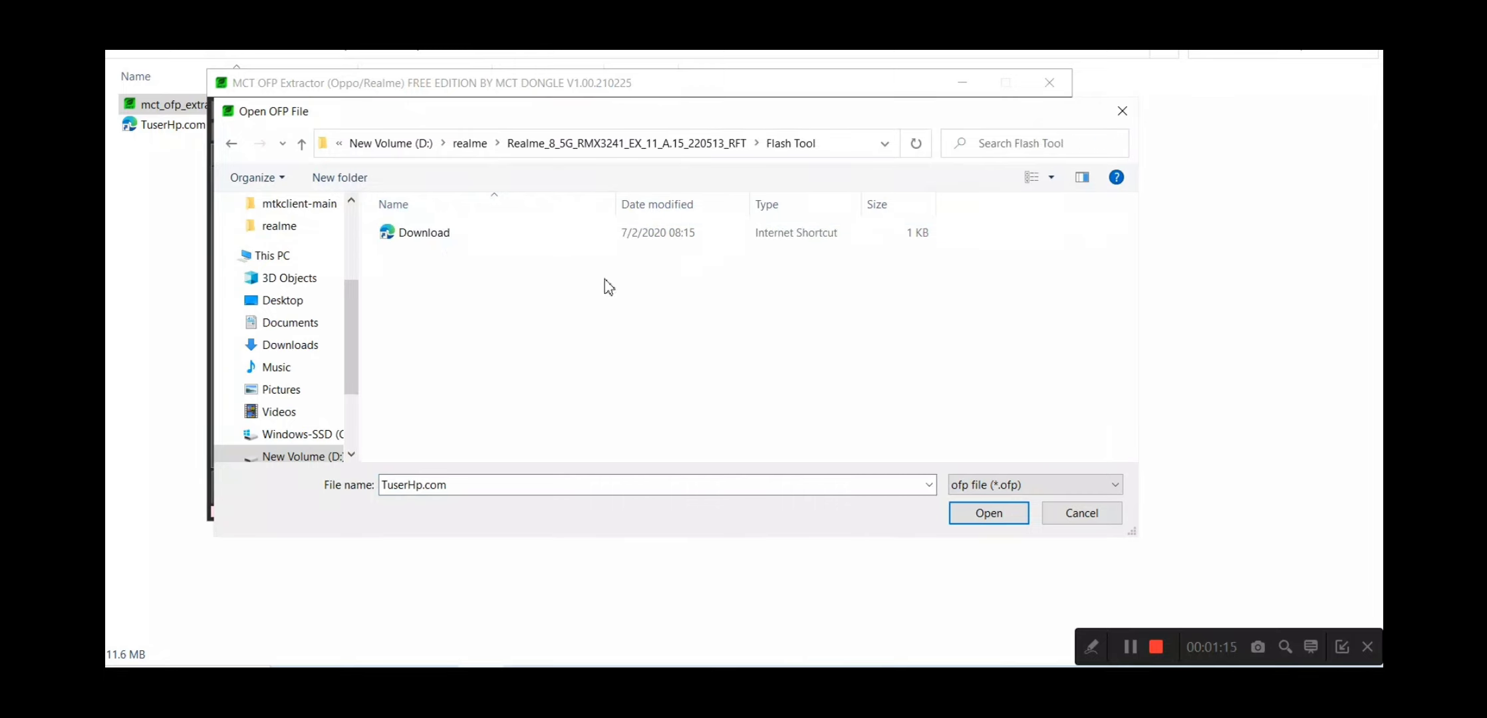
{"action": "key", "text": "alt+Up"}
Load the firmware file RMX3241export_11_A.15_2022051311190273.ofp from the Firmware folder into the extractor
{"action": "left_click", "coordinate": [544, 234]}
{"action": "double_click", "coordinate": [525, 234]}
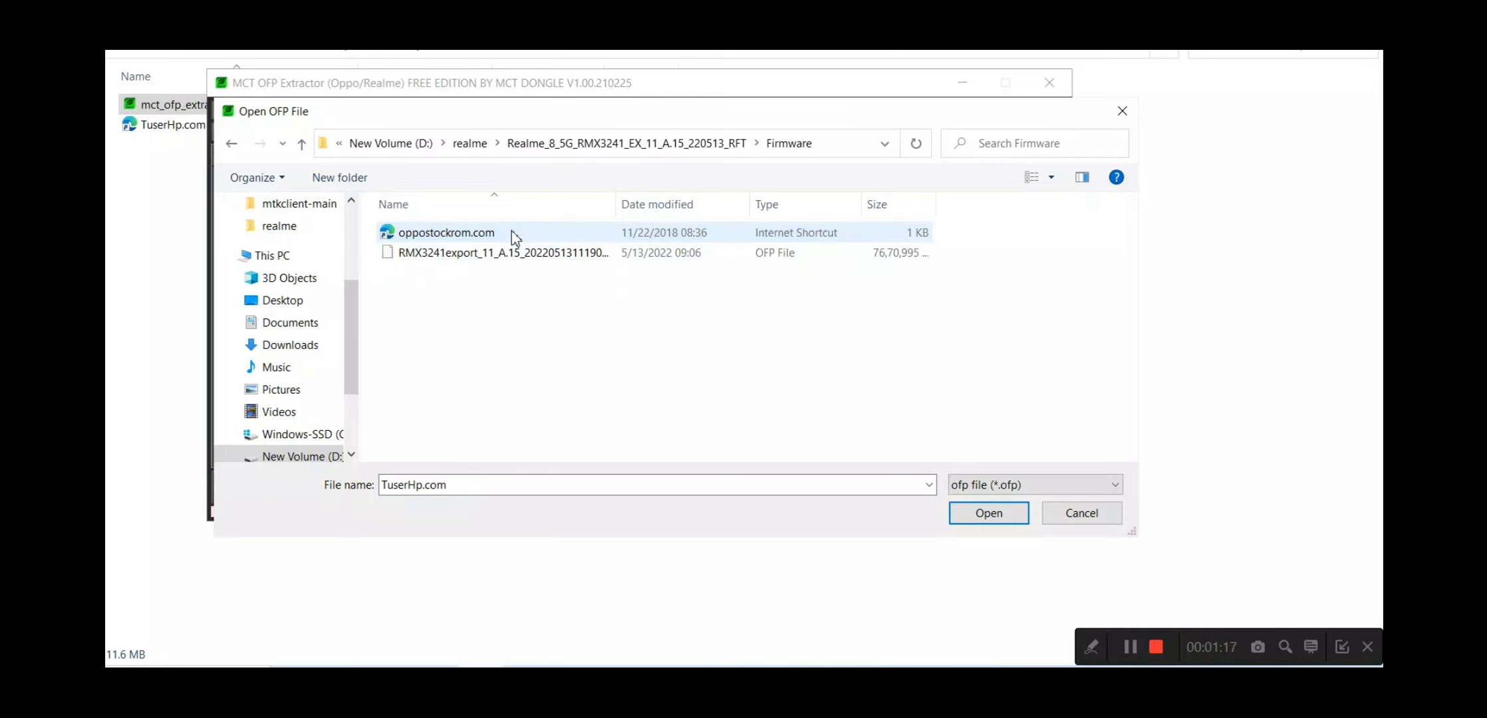
{"action": "left_click", "coordinate": [504, 258]}
{"action": "double_click", "coordinate": [554, 256]}
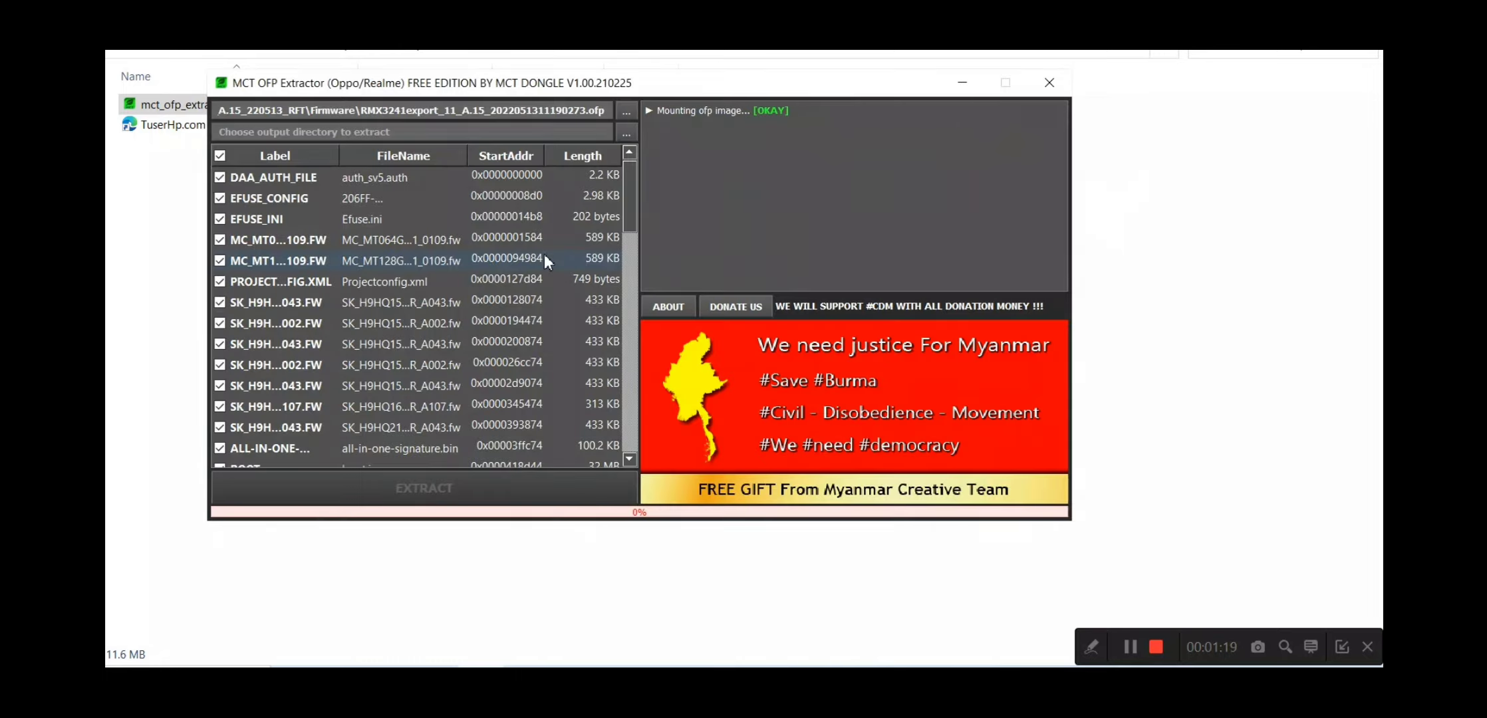
Set the output directory to D:\realme\[TuserHp.com]_mct_ofp_extractor and start extracting all the listed firmware files
{"action": "scroll", "coordinate": [545, 222], "scroll_direction": "down", "scroll_amount": 15}
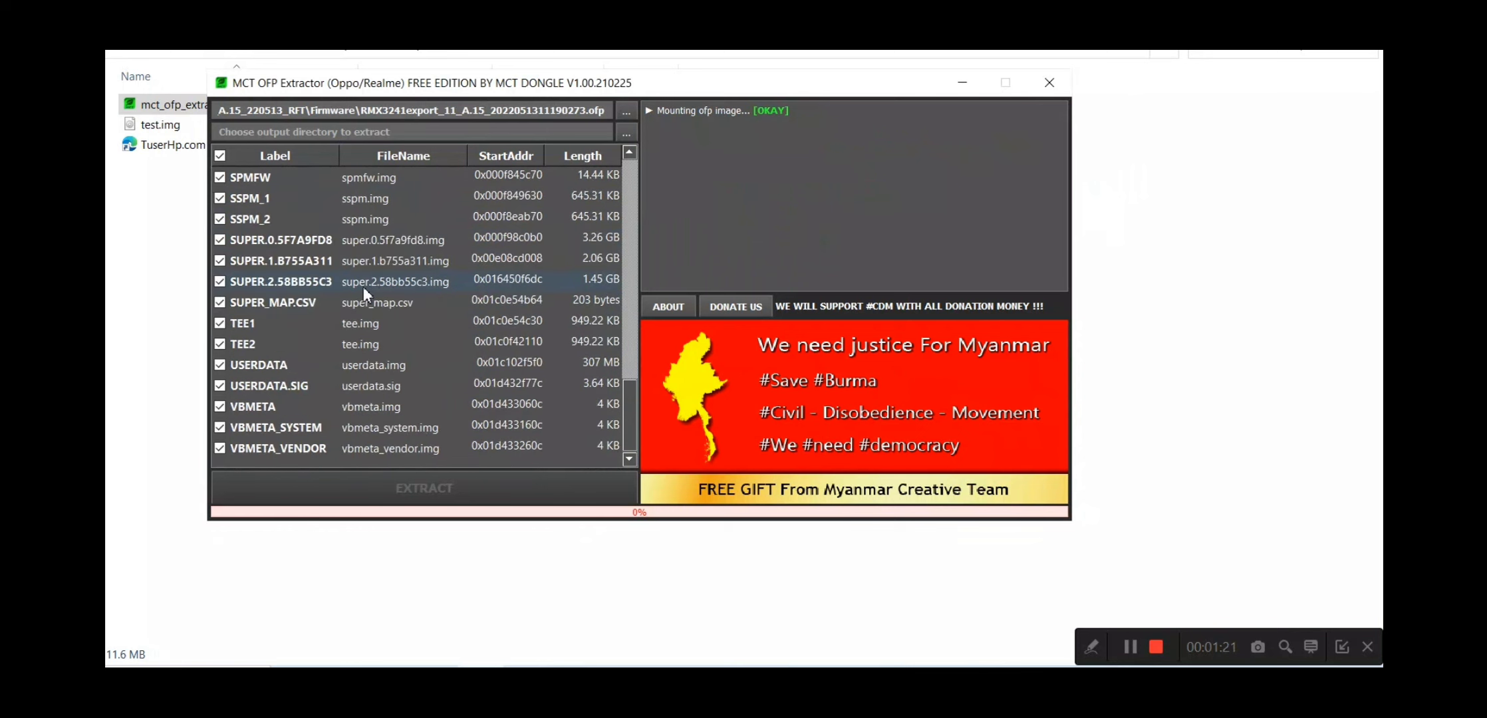
{"action": "scroll", "coordinate": [620, 167], "scroll_direction": "up", "scroll_amount": 5}
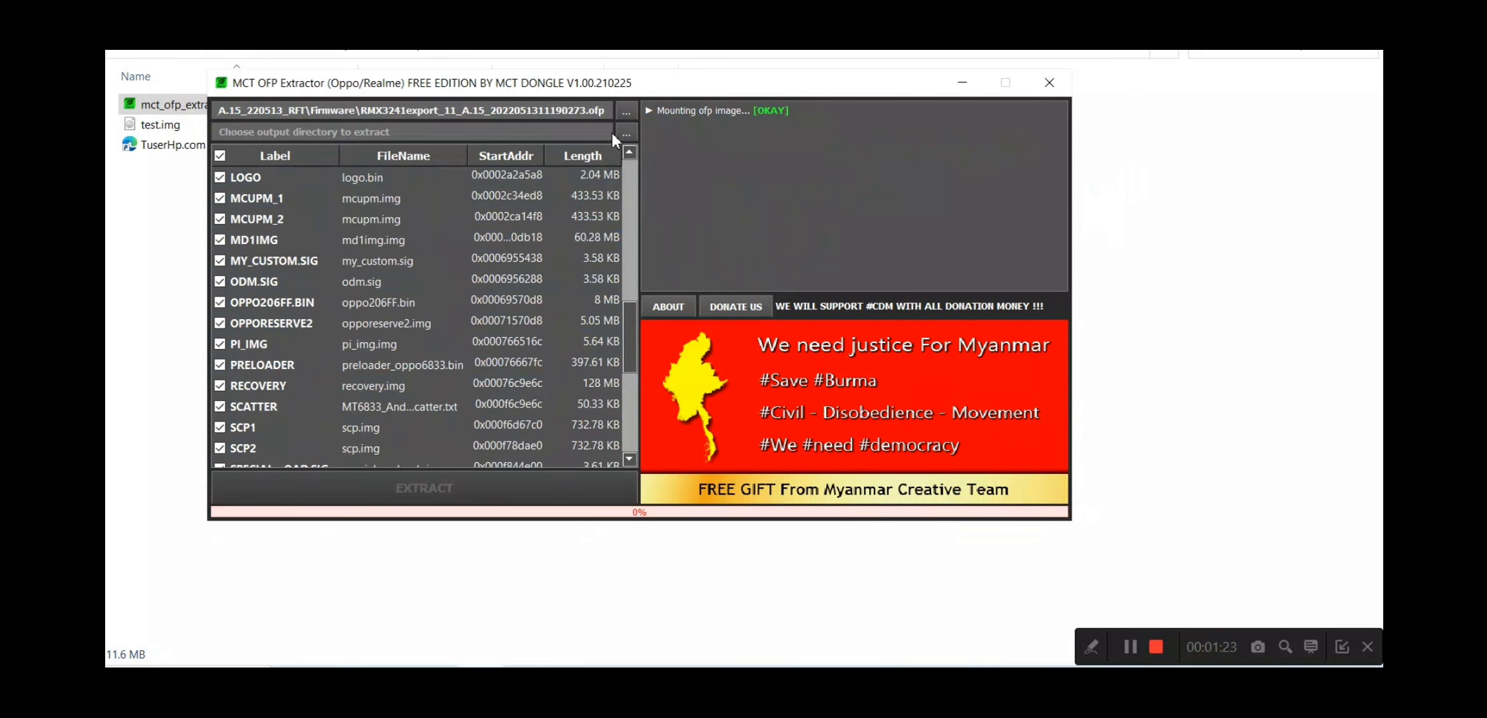
{"action": "left_click", "coordinate": [623, 133]}
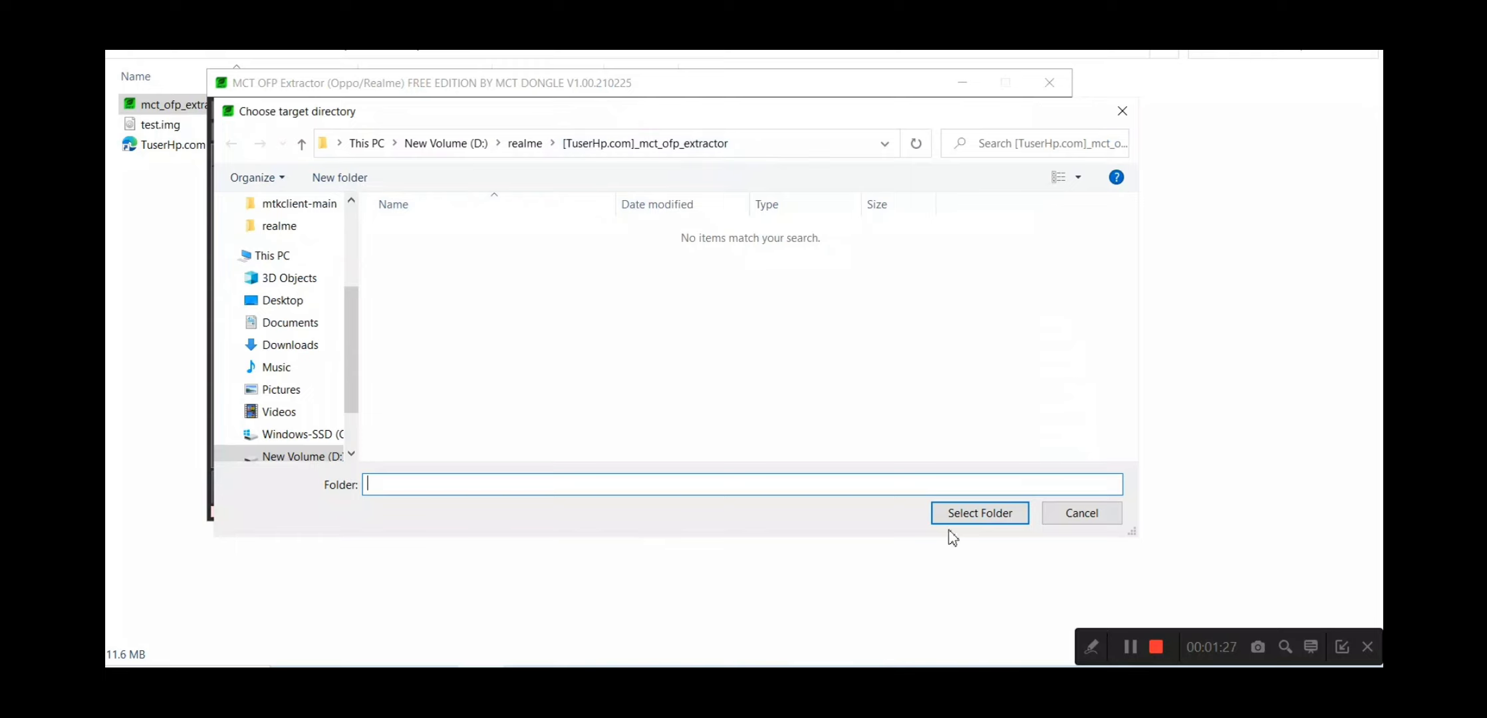
{"action": "left_click", "coordinate": [969, 516]}
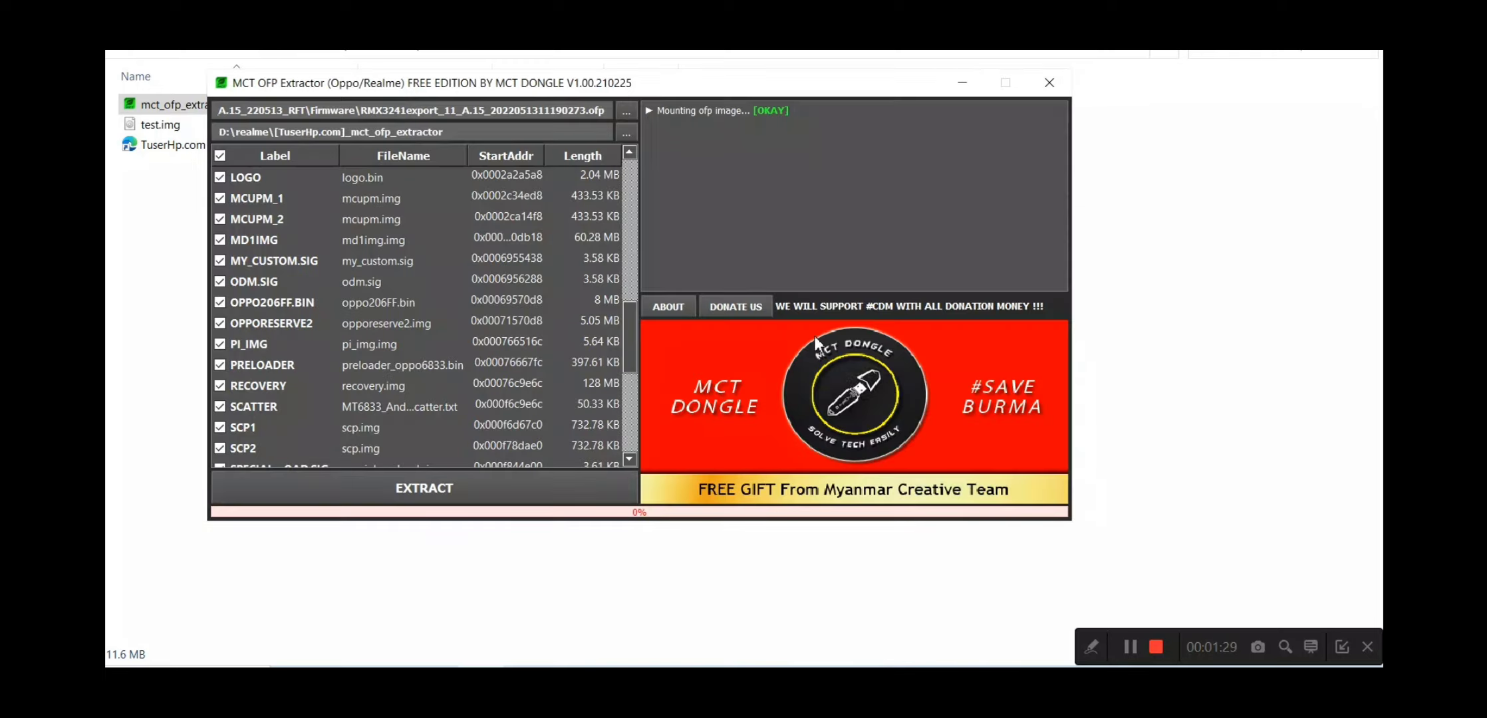
{"action": "scroll", "coordinate": [525, 319], "scroll_direction": "down", "scroll_amount": 5}
{"action": "left_click", "coordinate": [456, 487]}
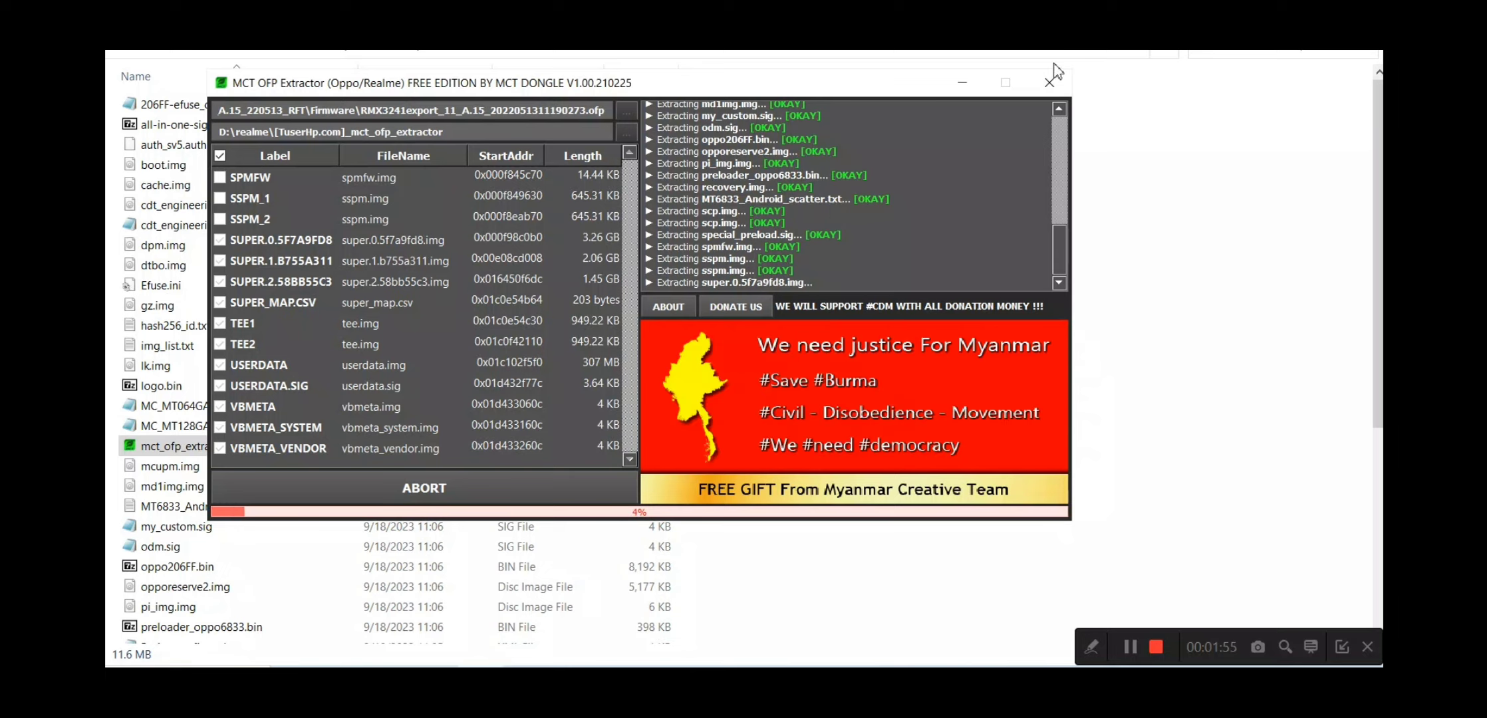
Minimize the extractor, show the desktop and open the SP_Flash_Tool_v5.2316_Win folder
{"action": "left_click", "coordinate": [964, 87]}
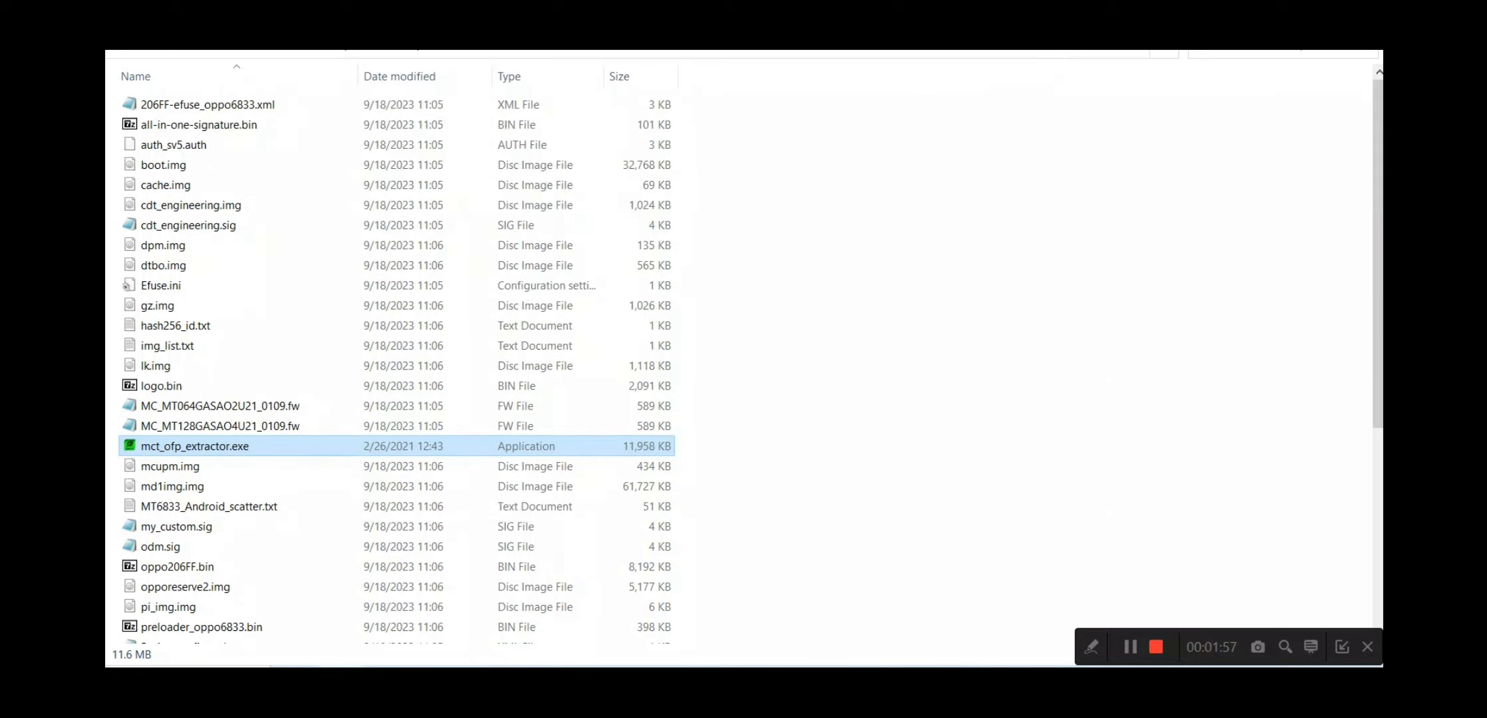
{"action": "key", "text": "super+d"}
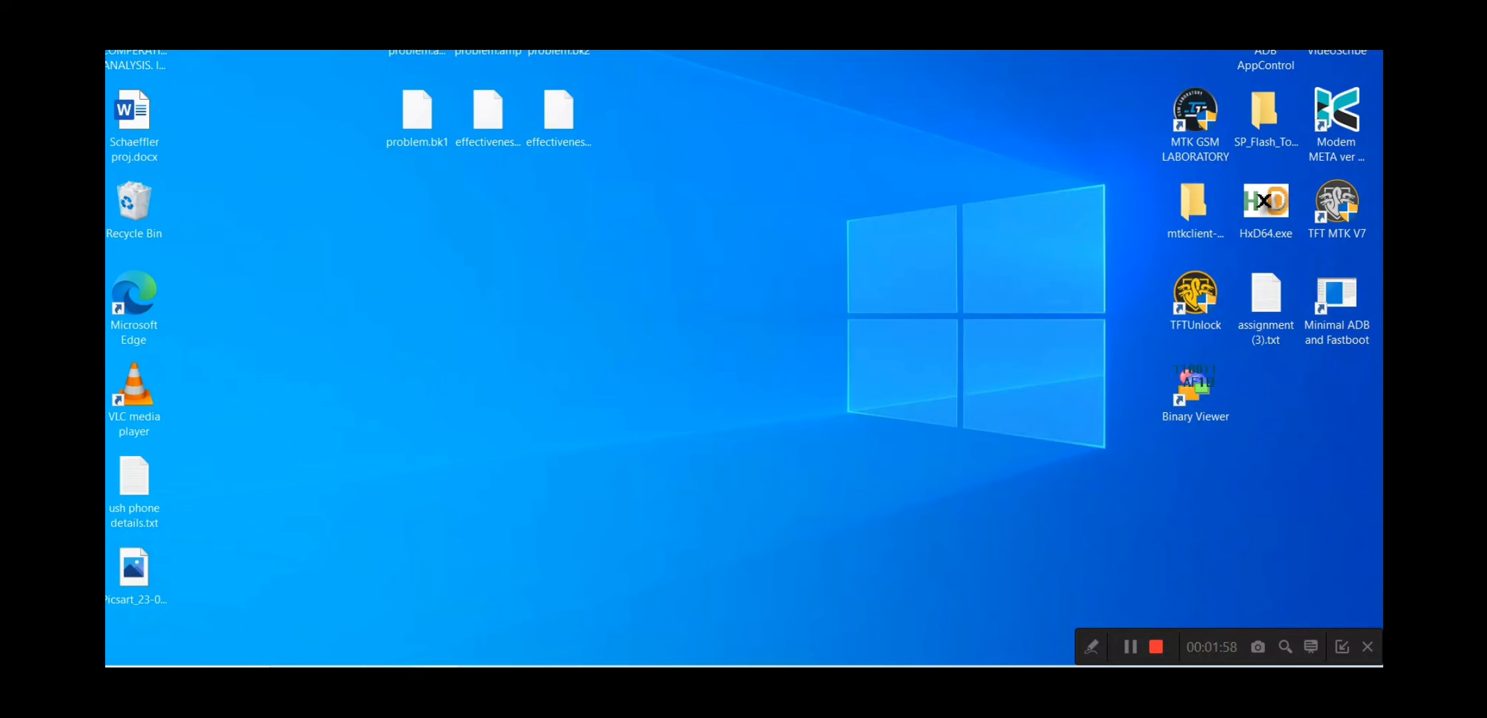
{"action": "right_click", "coordinate": [919, 100]}
{"action": "left_click", "coordinate": [929, 156]}
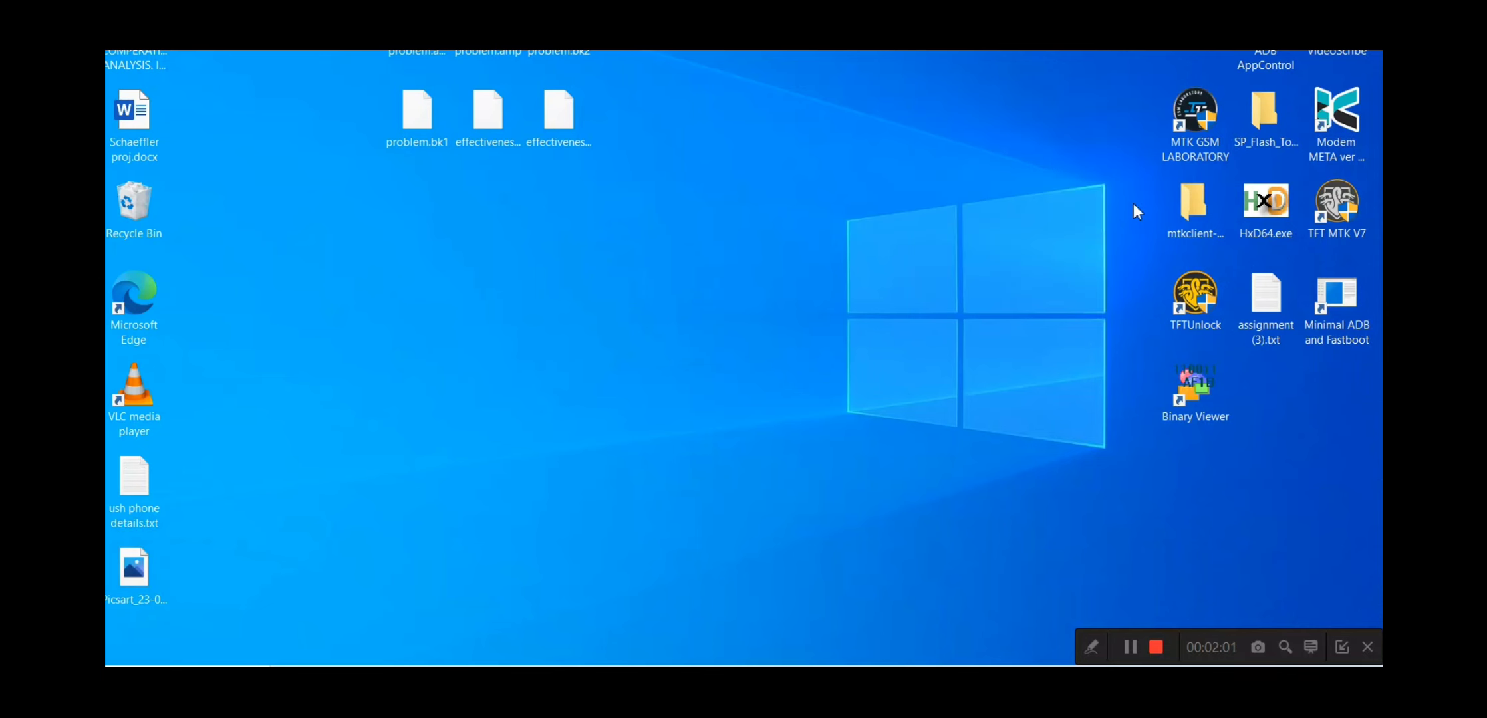
{"action": "left_click", "coordinate": [1269, 126]}
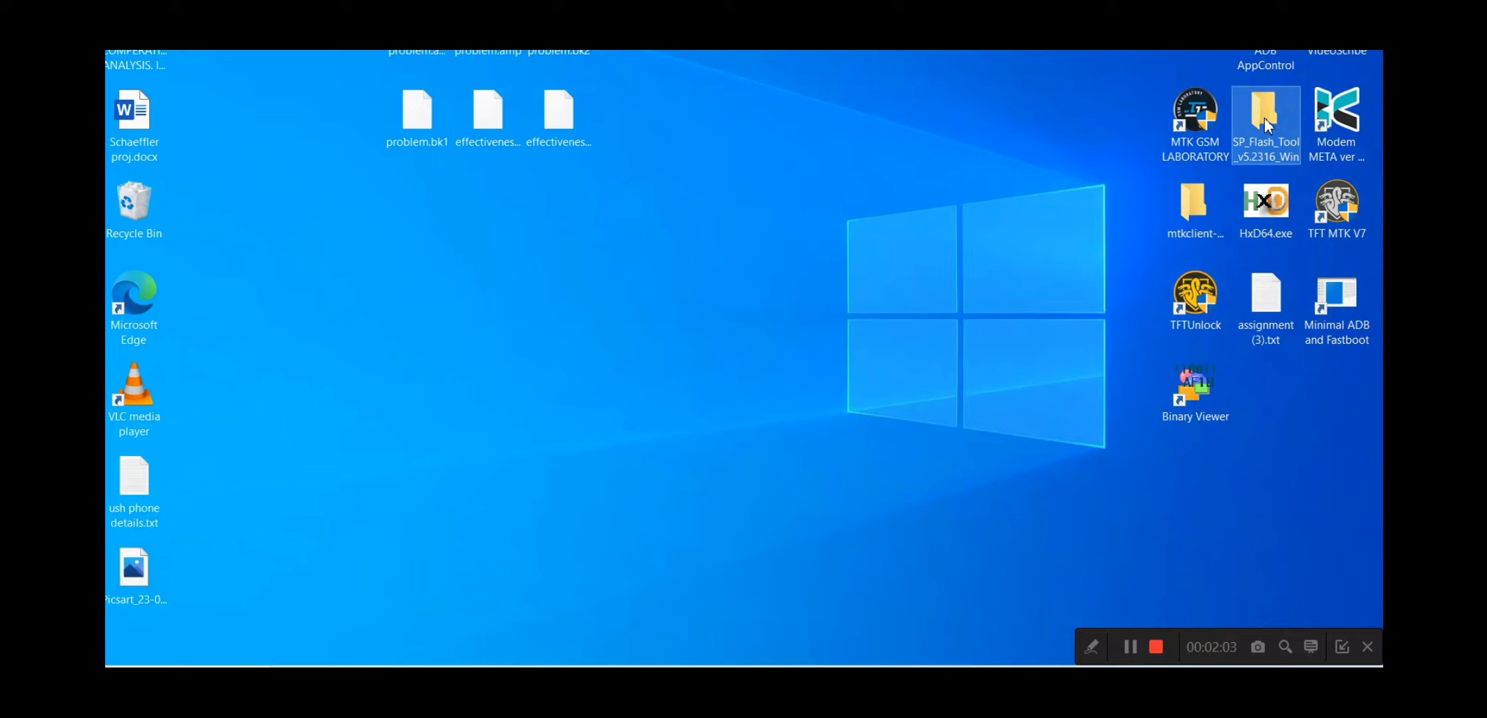
{"action": "double_click", "coordinate": [1268, 125]}
Find flash_tool.exe in the SP Flash Tool folder and launch it
{"action": "scroll", "coordinate": [366, 339], "scroll_direction": "down", "scroll_amount": 5}
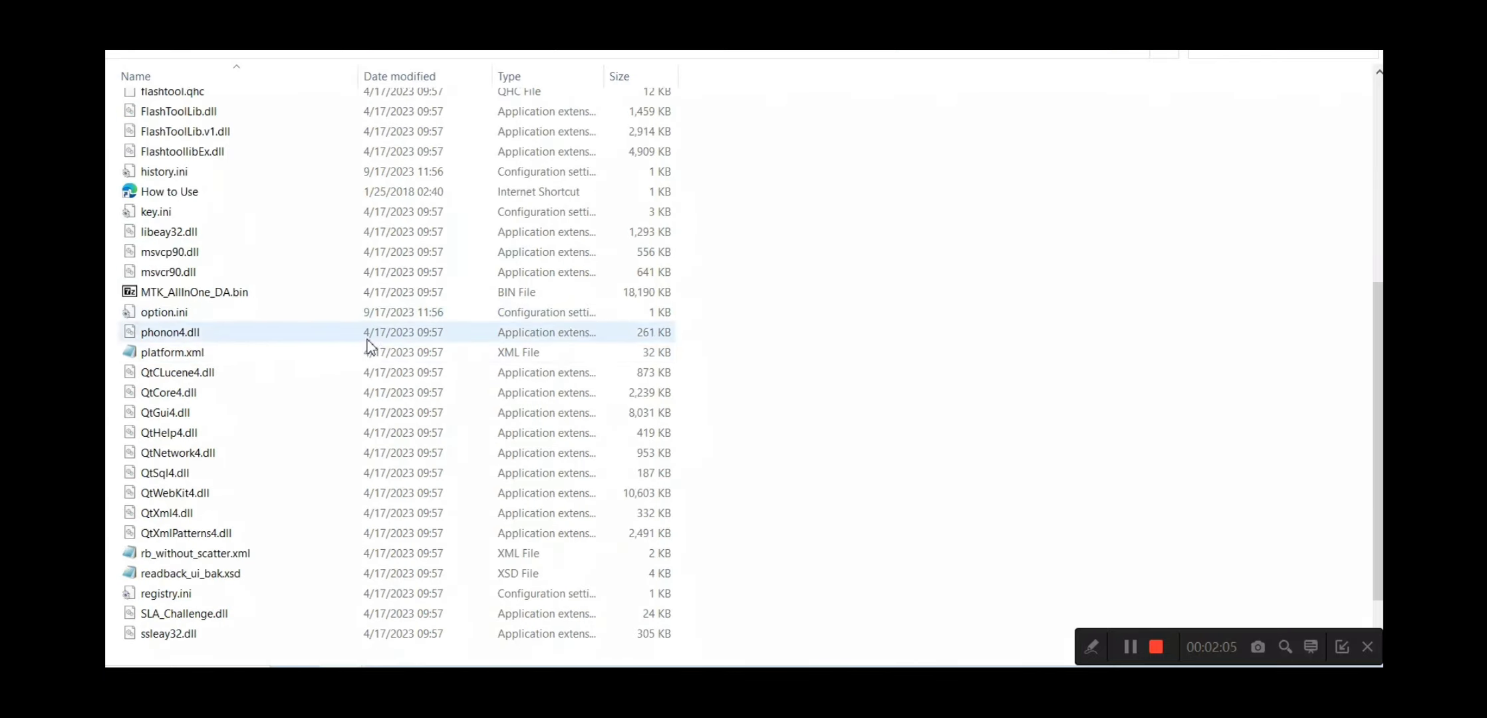
{"action": "scroll", "coordinate": [319, 367], "scroll_direction": "down", "scroll_amount": 1}
{"action": "scroll", "coordinate": [216, 442], "scroll_direction": "up", "scroll_amount": 7}
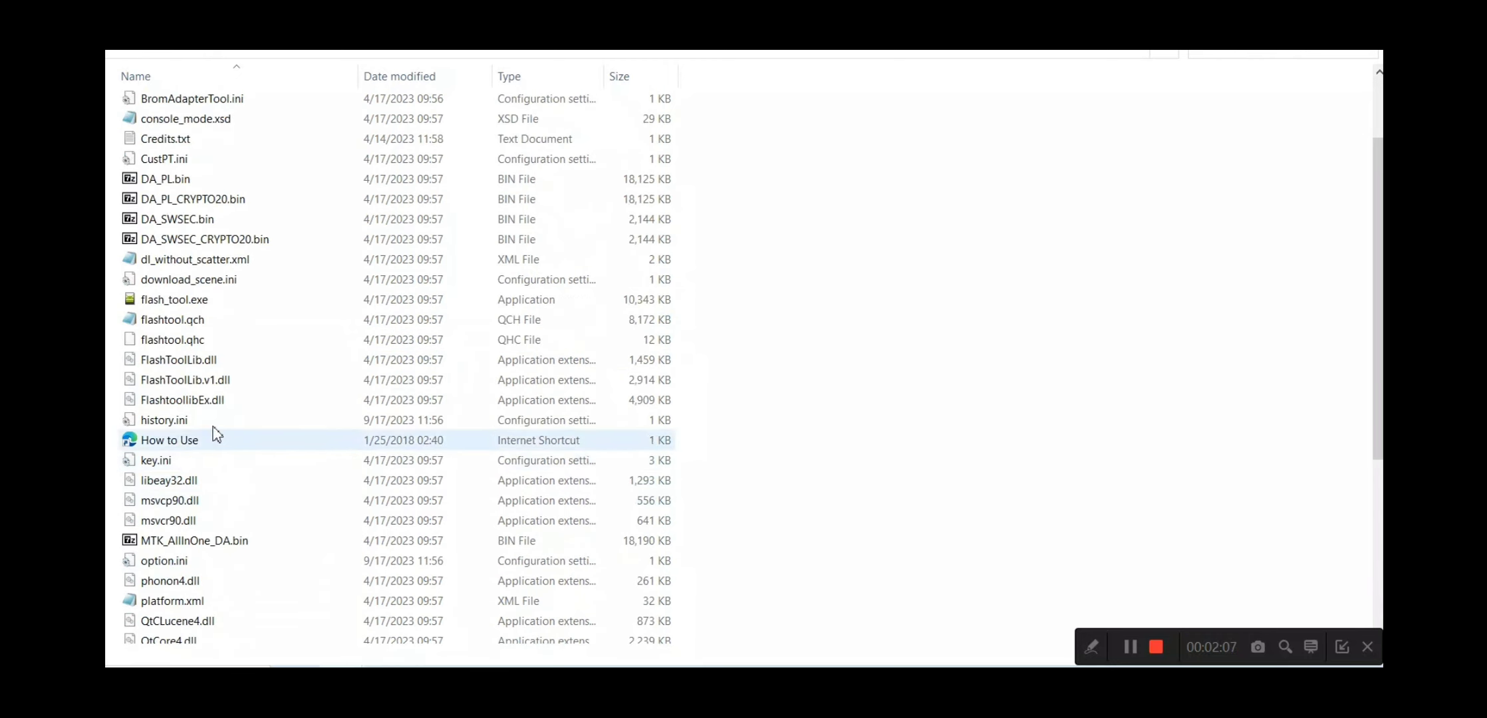
{"action": "left_click", "coordinate": [201, 411]}
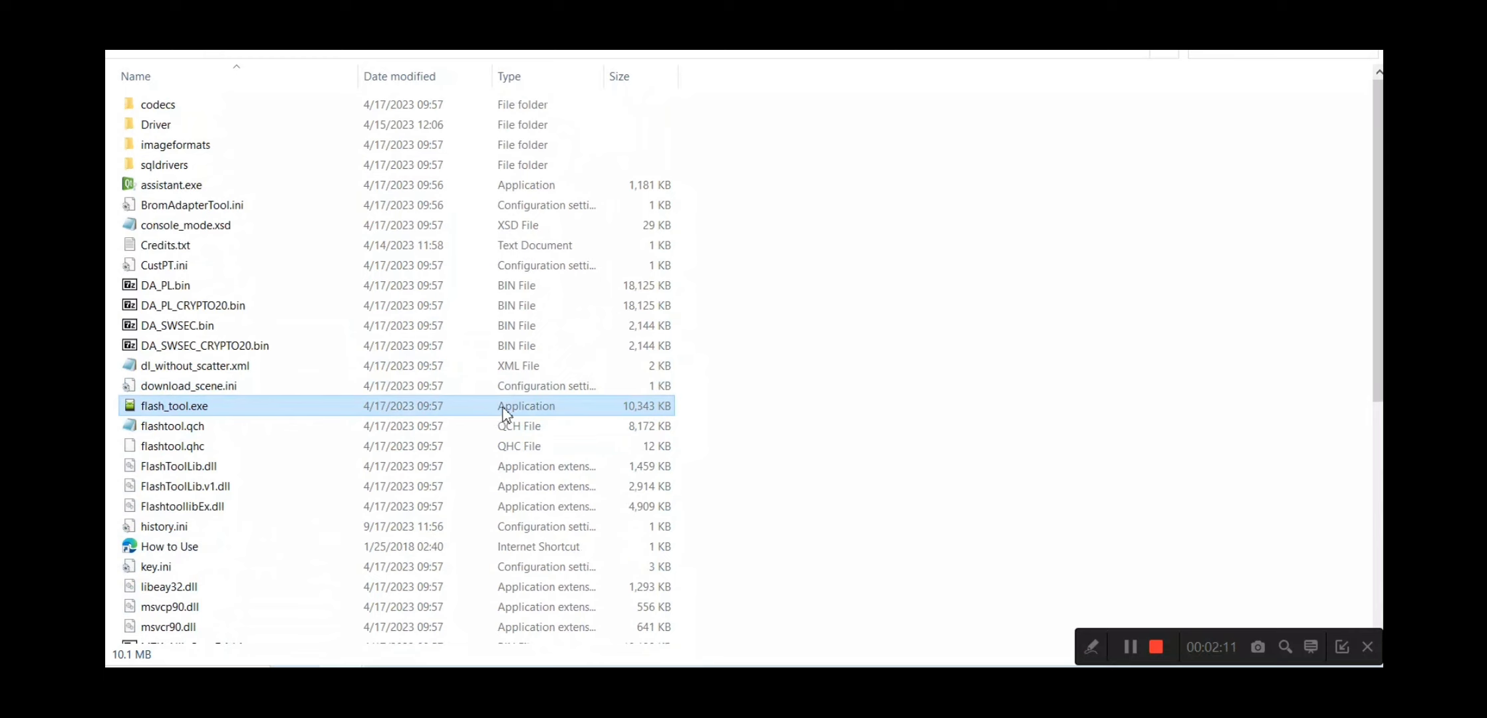
{"action": "double_click", "coordinate": [602, 407]}
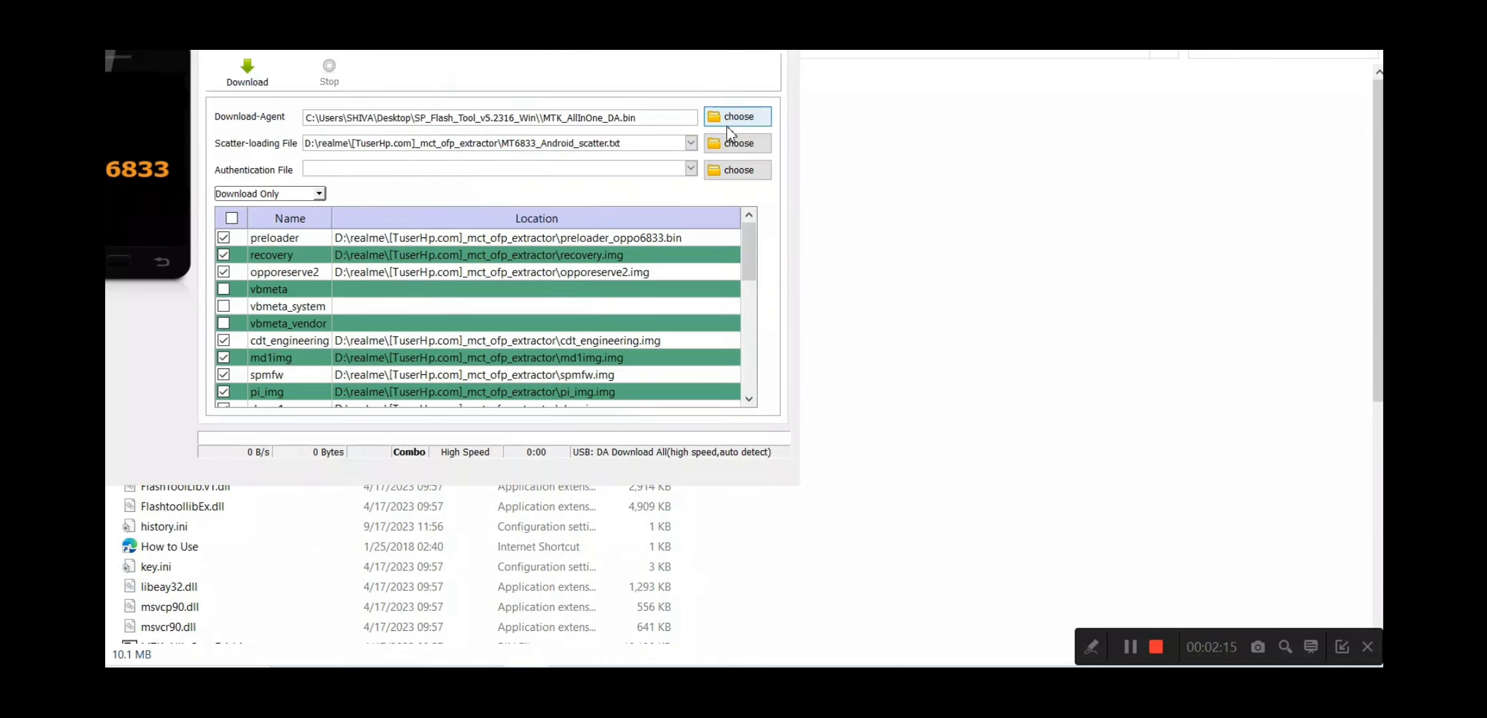
Load MT6833_Android_scatter.txt from the extracted firmware folder as the scatter-loading file
{"action": "left_click", "coordinate": [731, 143]}
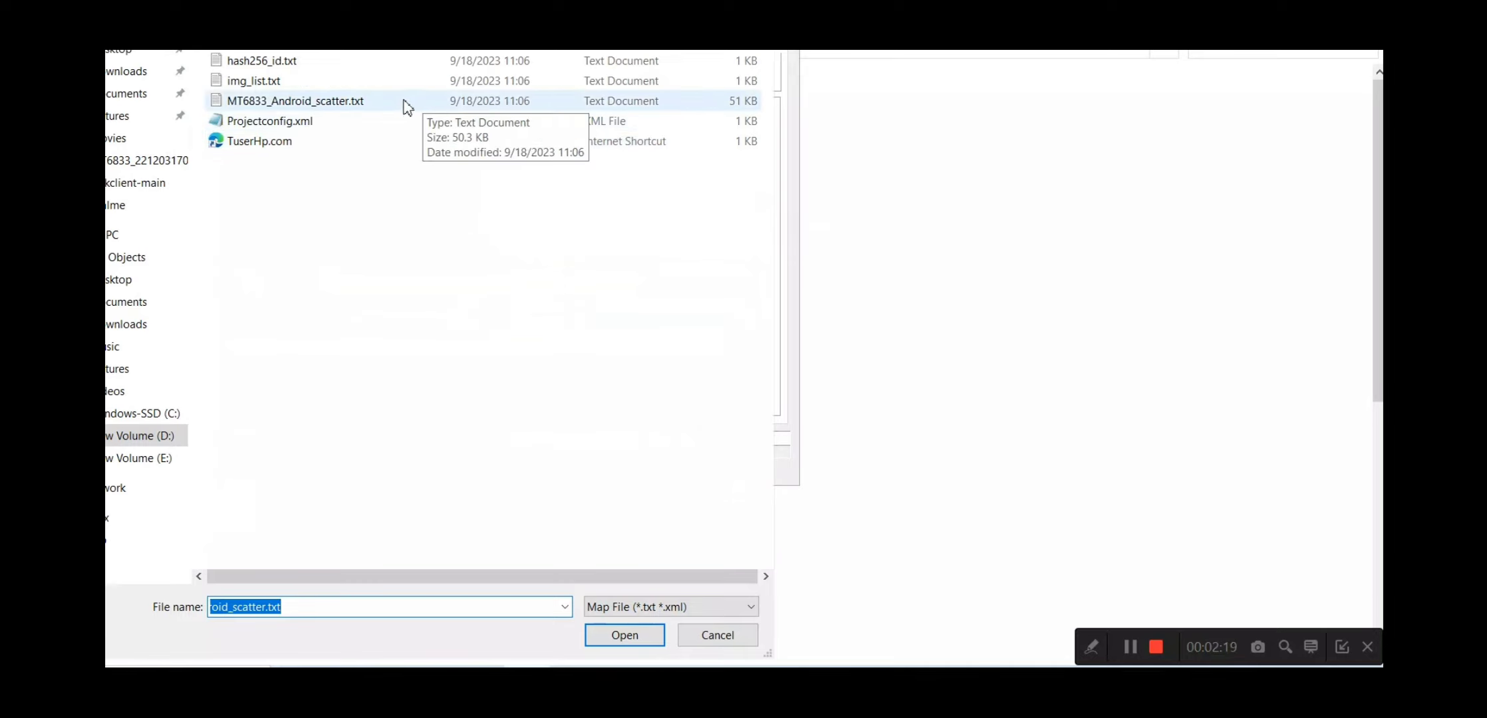
{"action": "left_click", "coordinate": [353, 103]}
{"action": "key", "text": "Return"}
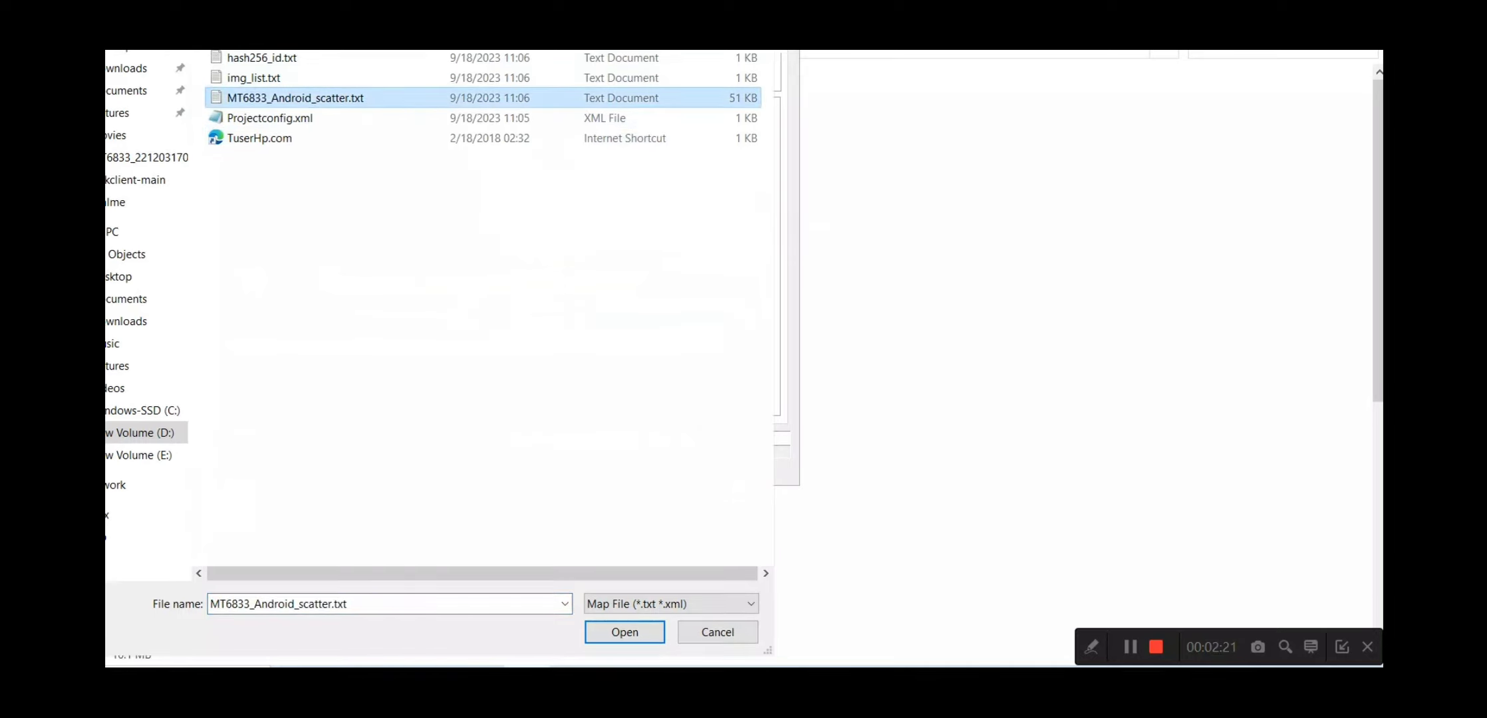
Close SP Flash Tool and its folder window to return to the desktop
{"action": "left_click_drag", "start_coordinate": [580, 50], "coordinate": [801, 101]}
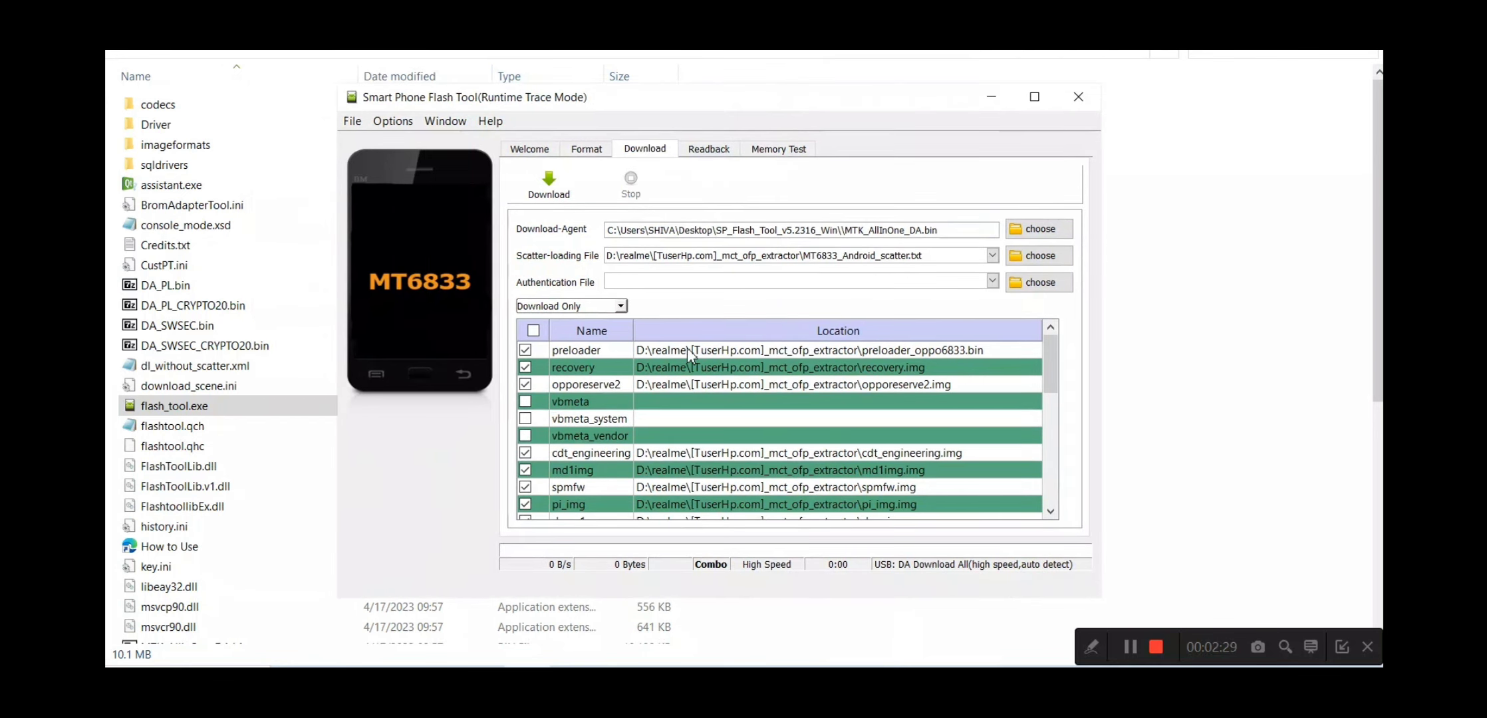
{"action": "left_click", "coordinate": [1078, 97]}
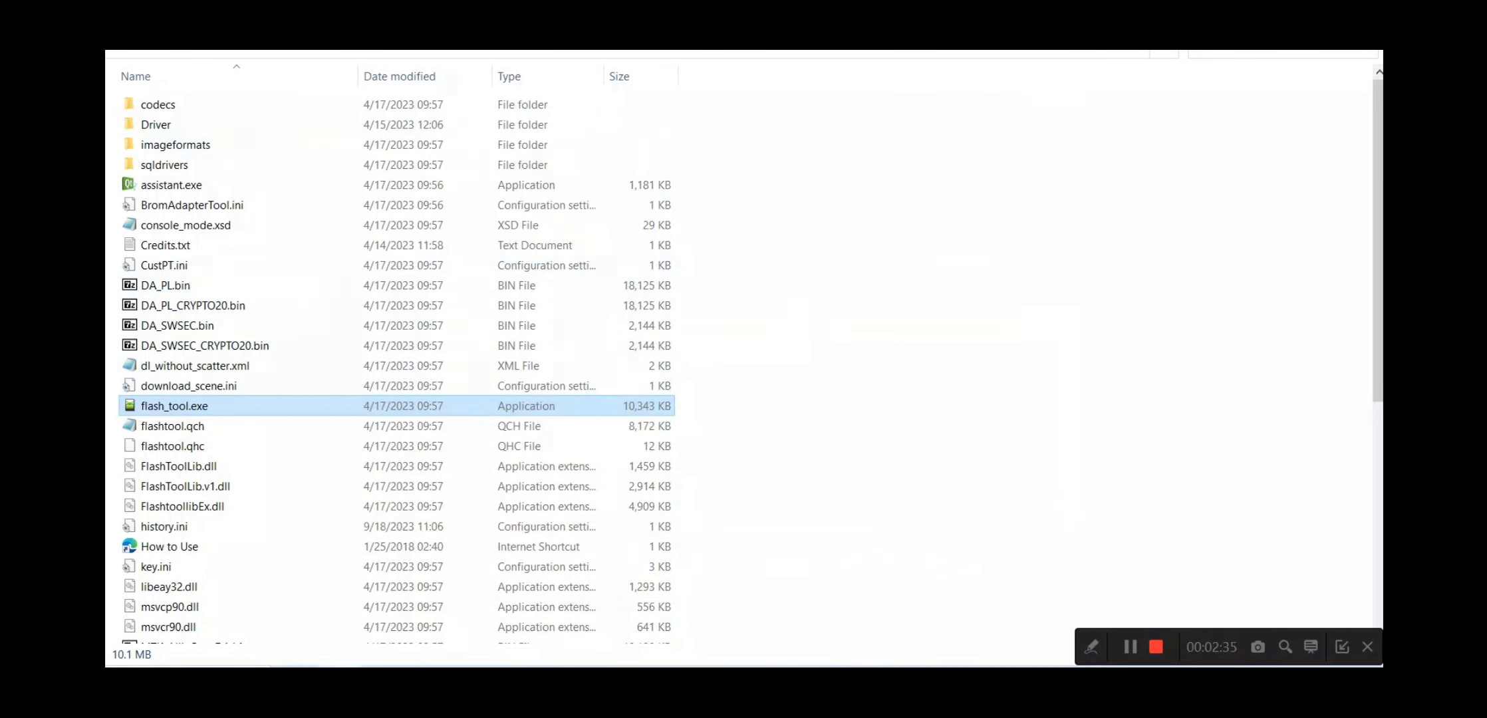
{"action": "left_click", "coordinate": [1374, 50]}
{"action": "right_click", "coordinate": [886, 185]}
{"action": "left_click", "coordinate": [901, 238]}
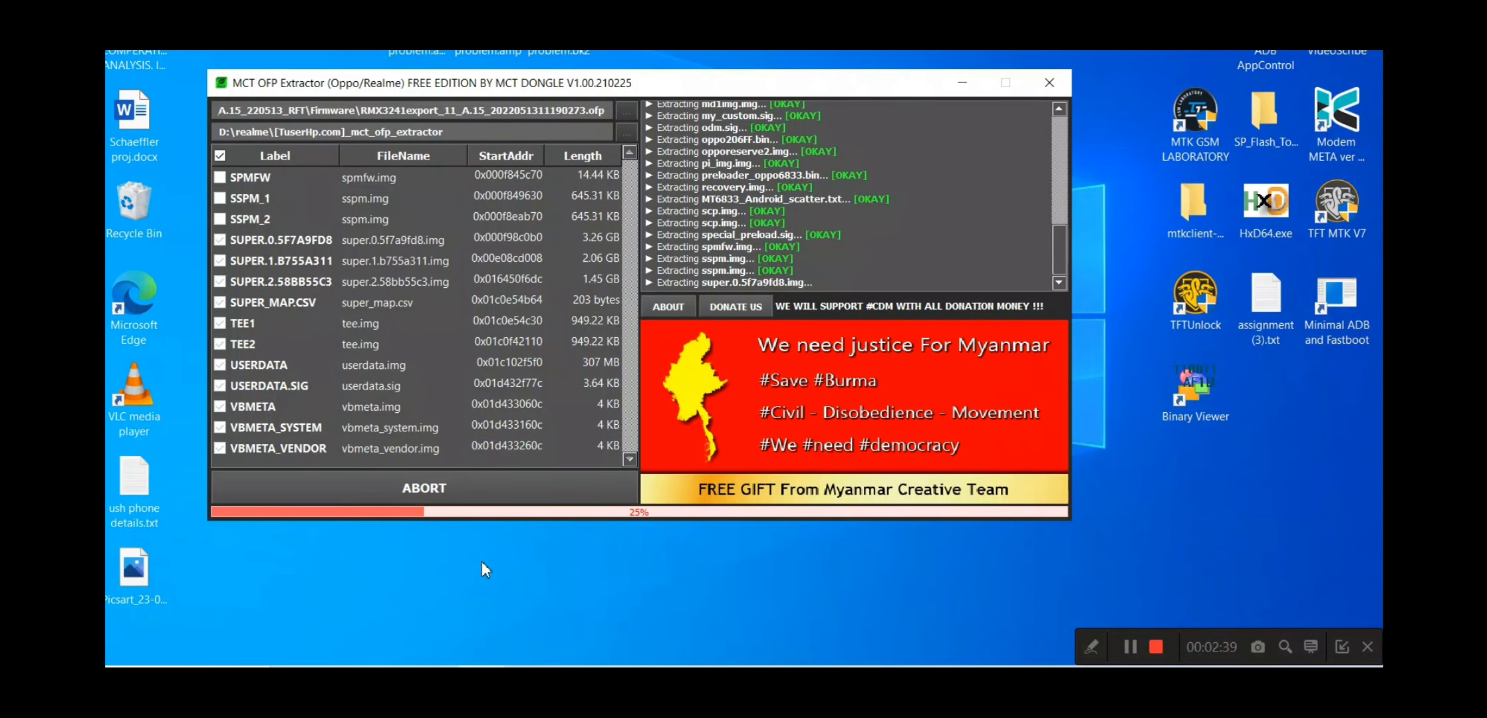
{"action": "right_click", "coordinate": [481, 561]}
{"action": "right_click", "coordinate": [537, 554]}
{"action": "right_click", "coordinate": [539, 552]}
{"action": "left_click", "coordinate": [554, 517]}
{"action": "right_click", "coordinate": [562, 552]}
{"action": "left_click", "coordinate": [598, 552]}
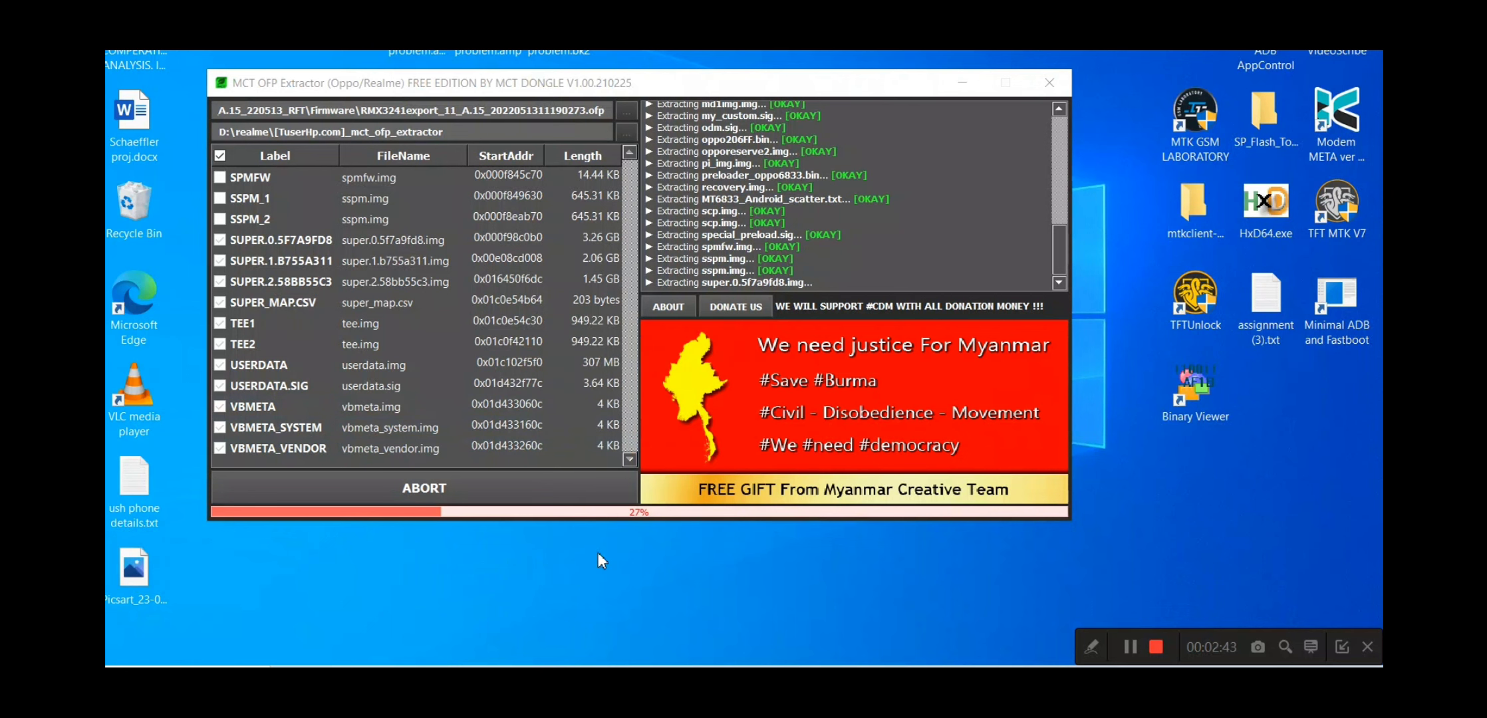
{"action": "right_click", "coordinate": [598, 552]}
{"action": "left_click", "coordinate": [627, 540]}
{"action": "right_click", "coordinate": [613, 585]}
{"action": "left_click", "coordinate": [655, 426]}
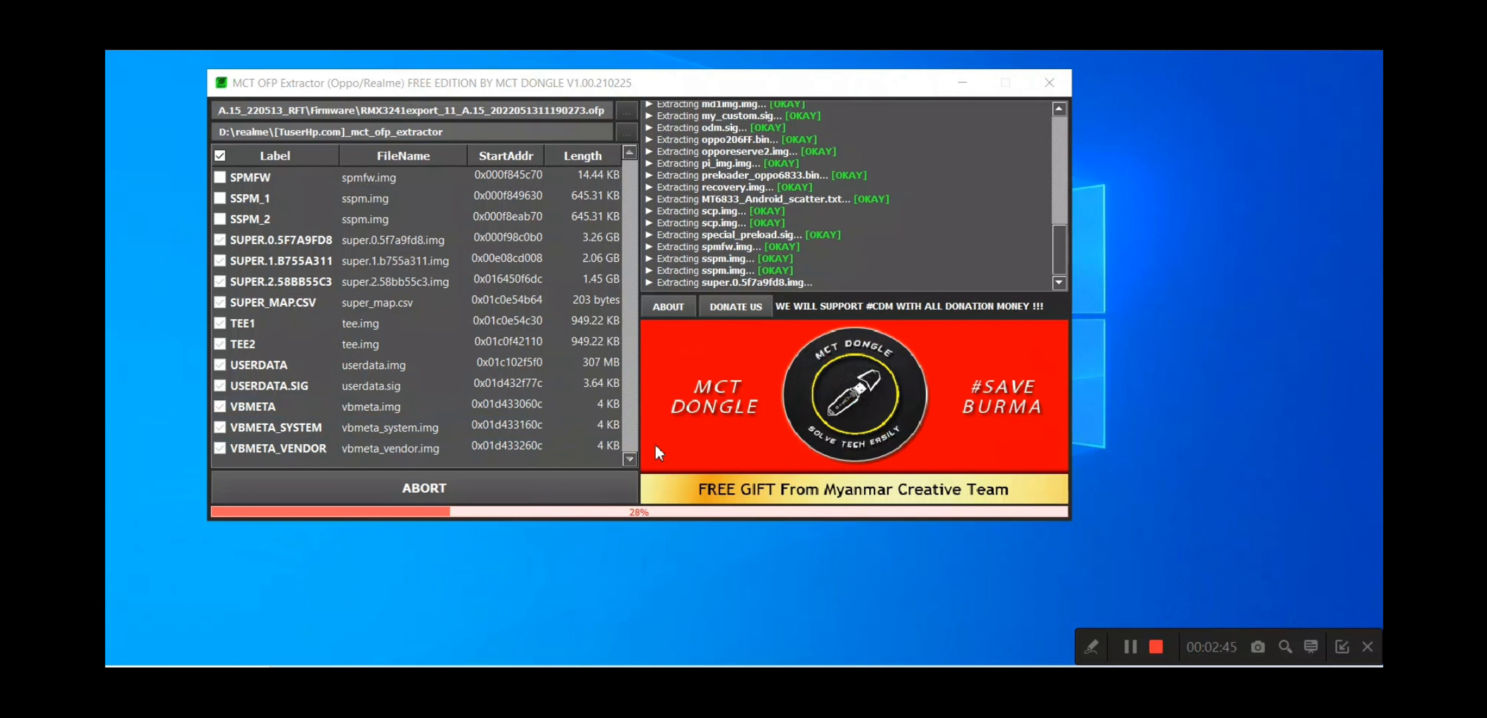
{"action": "right_click", "coordinate": [608, 594]}
{"action": "left_click", "coordinate": [662, 435]}
{"action": "right_click", "coordinate": [625, 589]}
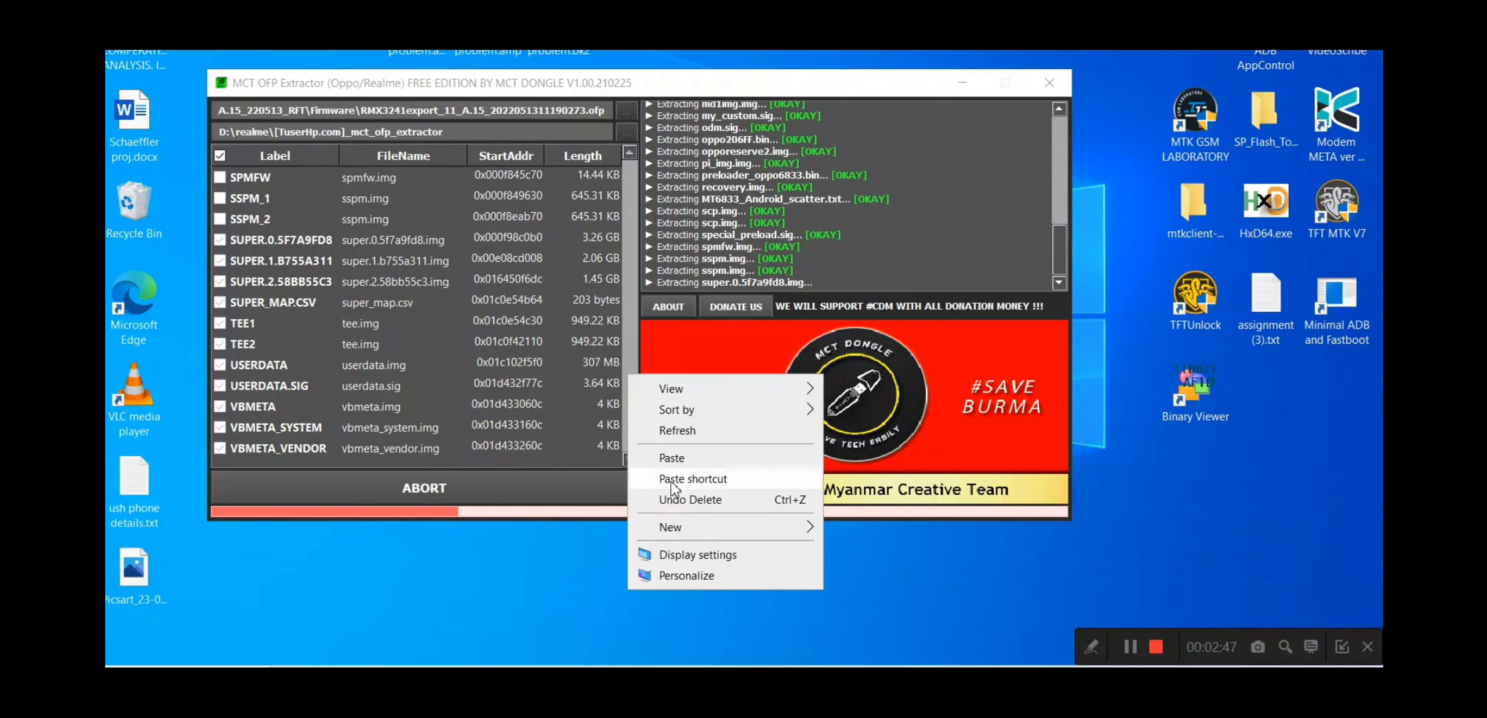
{"action": "left_click", "coordinate": [668, 435]}
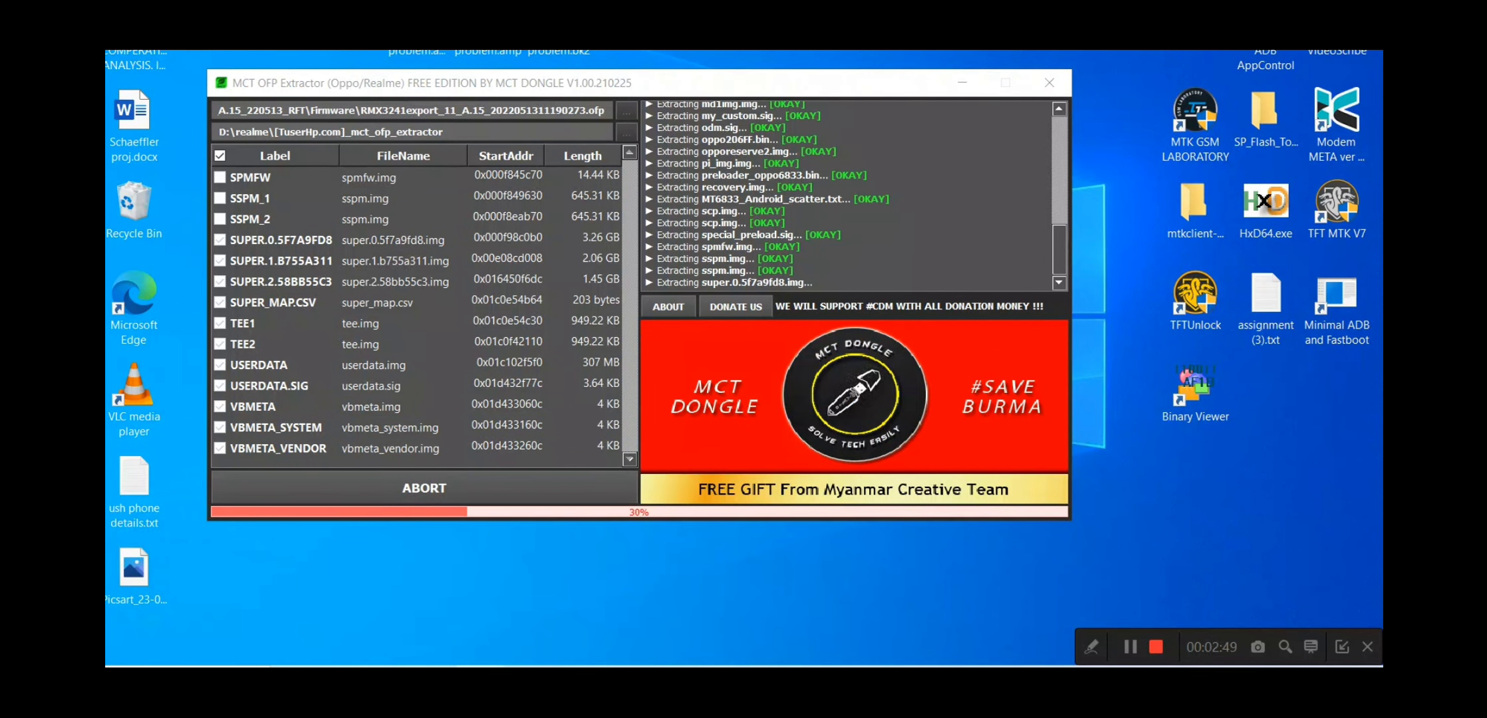
{"action": "key", "text": "super+d"}
{"action": "key", "text": "super+d"}
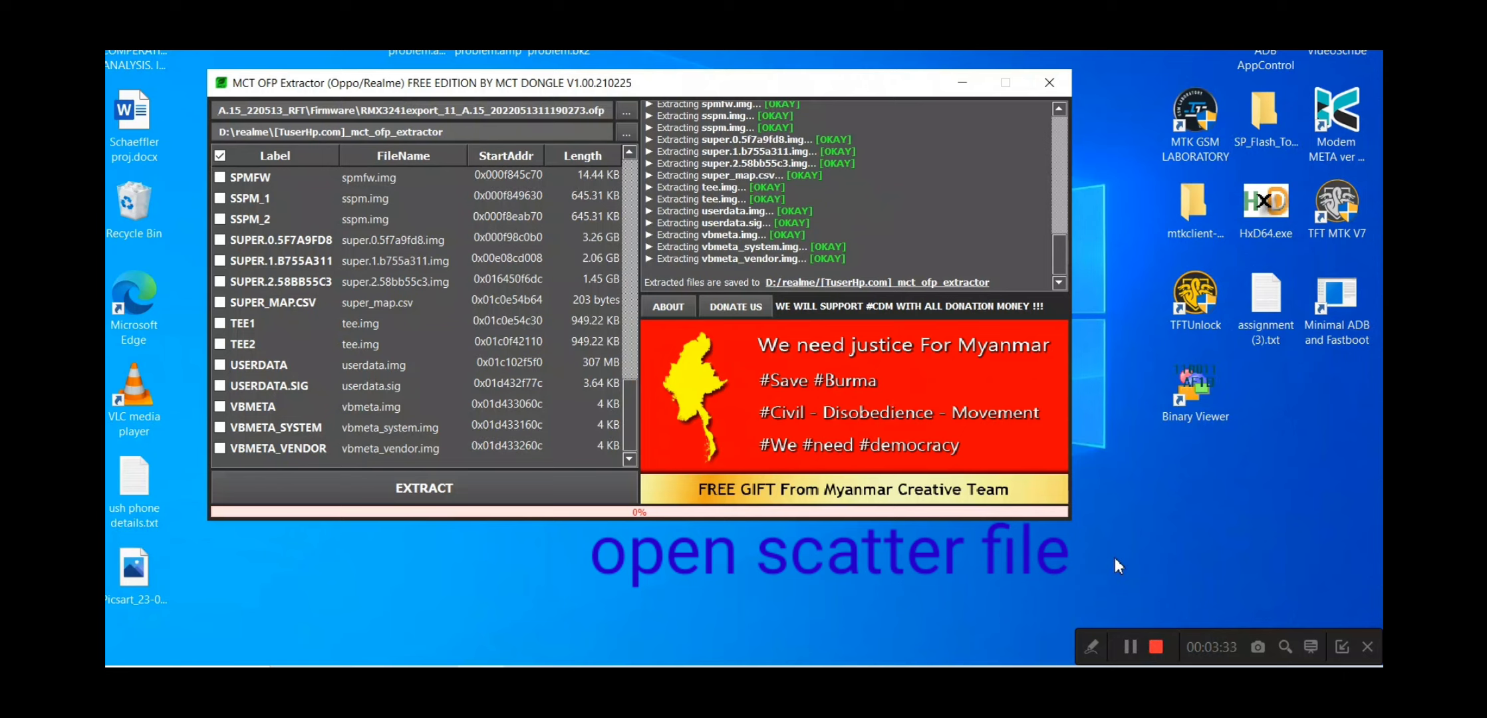
Open the [TuserHp.com]_mct_ofp_extractor output folder from the extractor's log and open MT6833_Android_scatter.txt in Notepad
{"action": "left_click", "coordinate": [839, 284]}
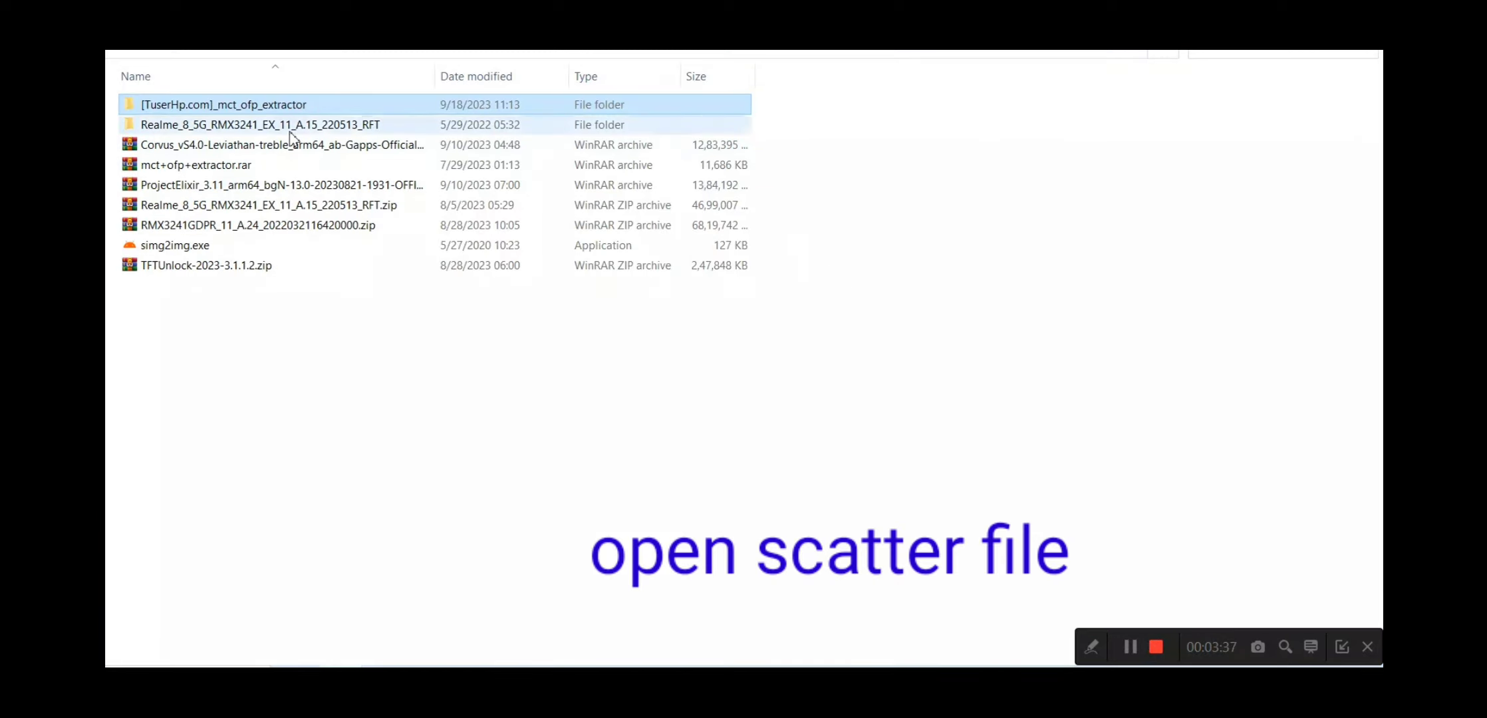
{"action": "double_click", "coordinate": [286, 113]}
{"action": "scroll", "coordinate": [325, 276], "scroll_direction": "down", "scroll_amount": 8}
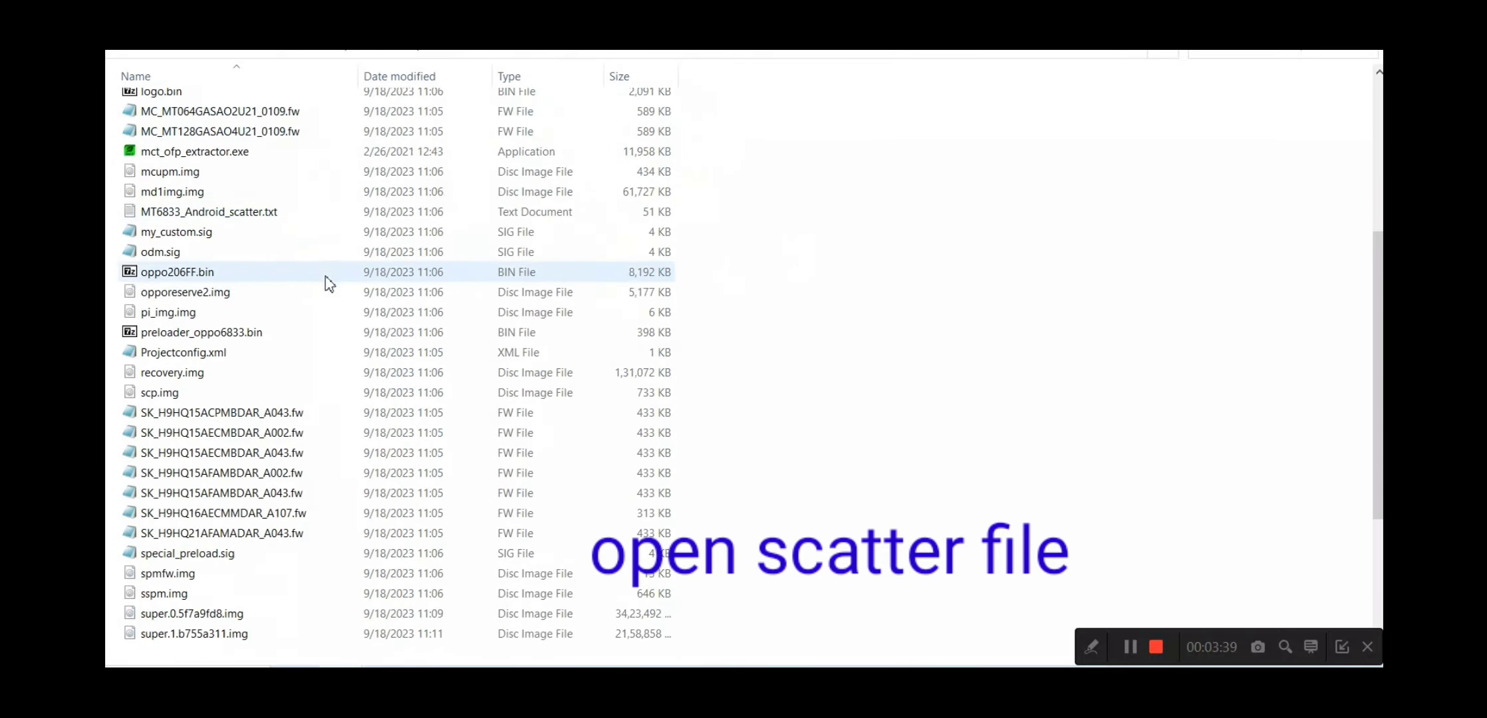
{"action": "scroll", "coordinate": [319, 411], "scroll_direction": "up", "scroll_amount": 6}
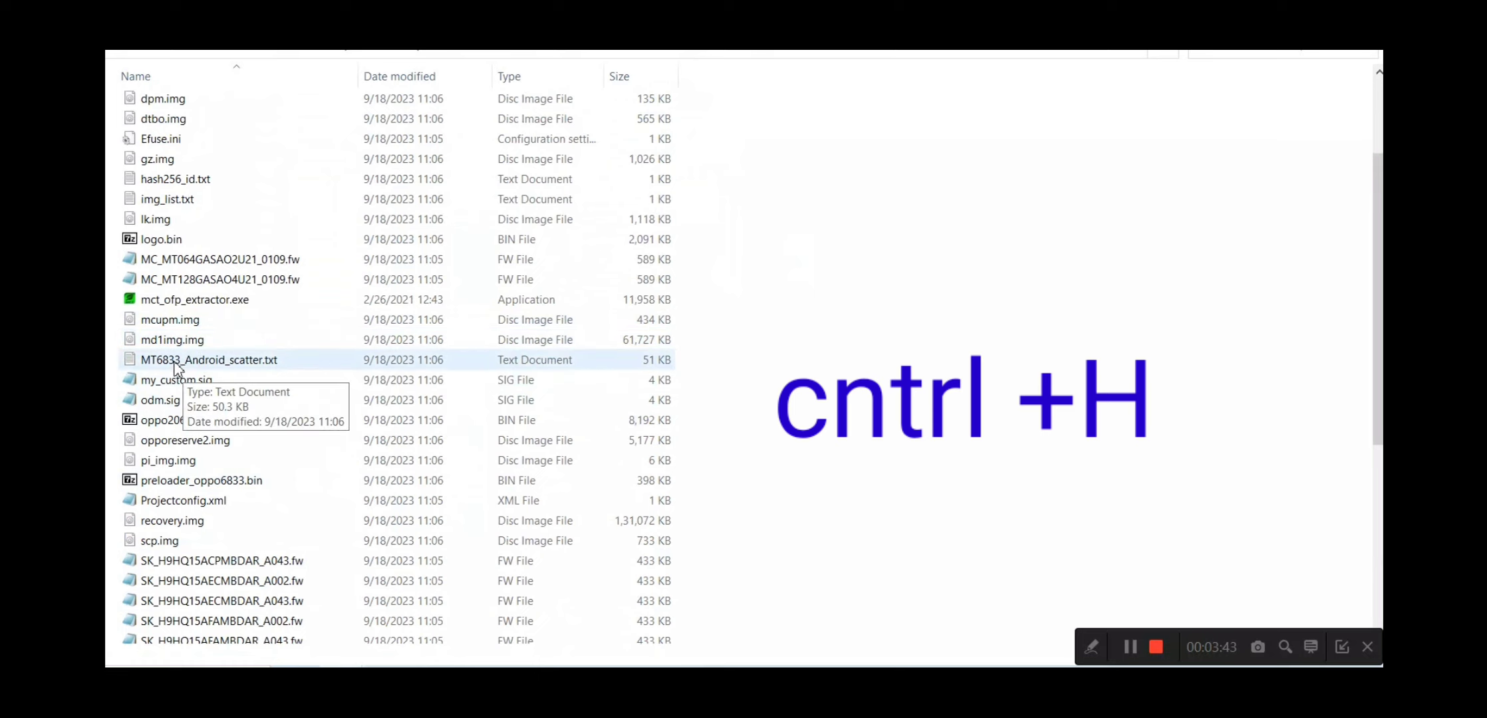
{"action": "left_click", "coordinate": [252, 367]}
{"action": "double_click", "coordinate": [246, 362]}
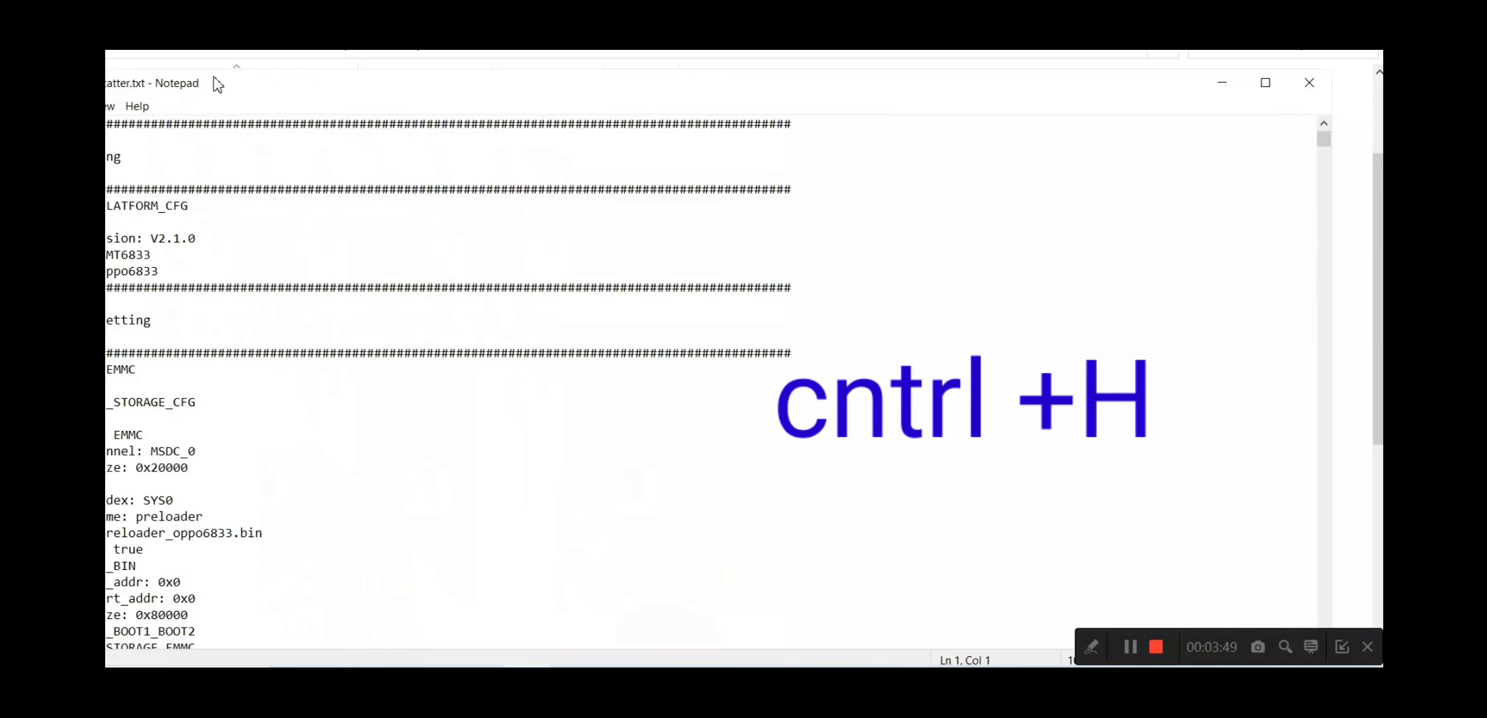
Narrow and reposition the Notepad window so the full lines of the scatter file are readable
{"action": "left_click", "coordinate": [1263, 85]}
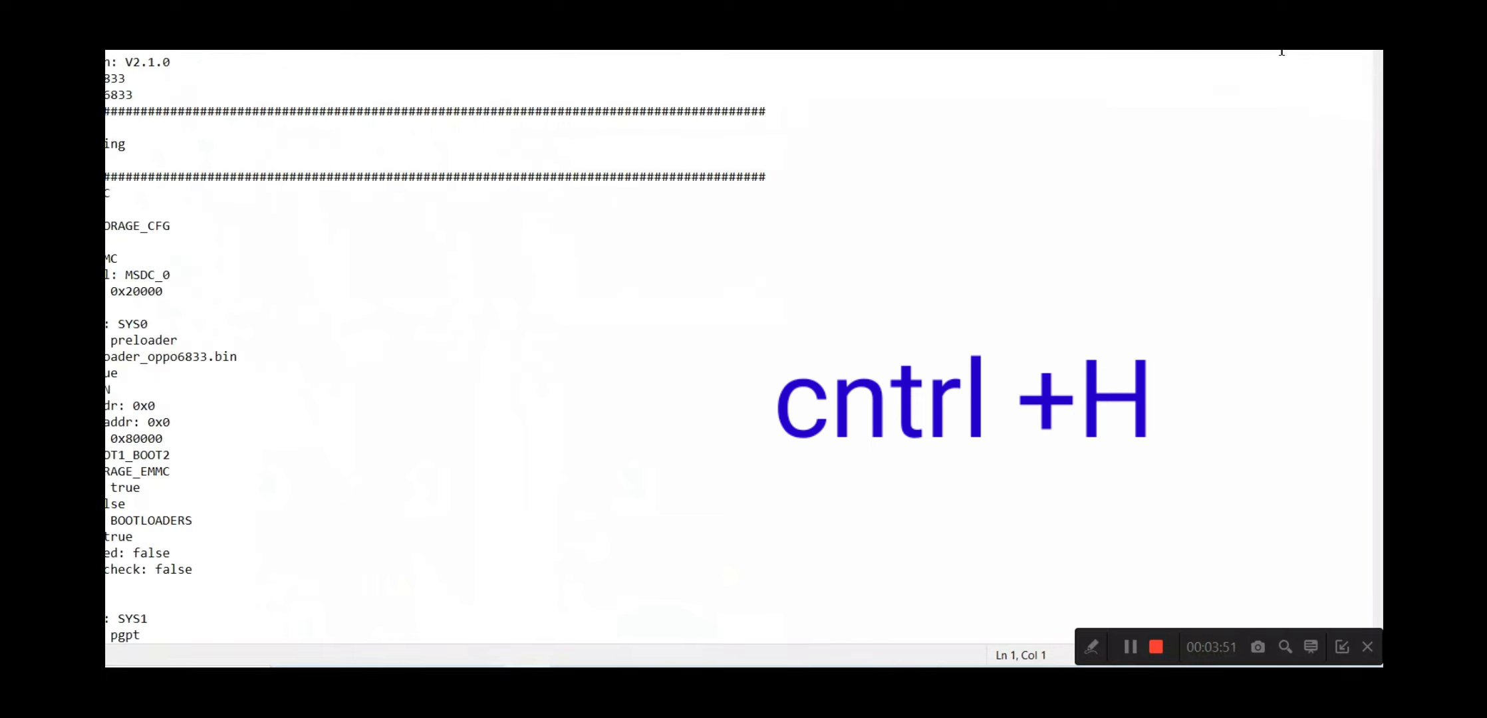
{"action": "key", "text": "super+Down"}
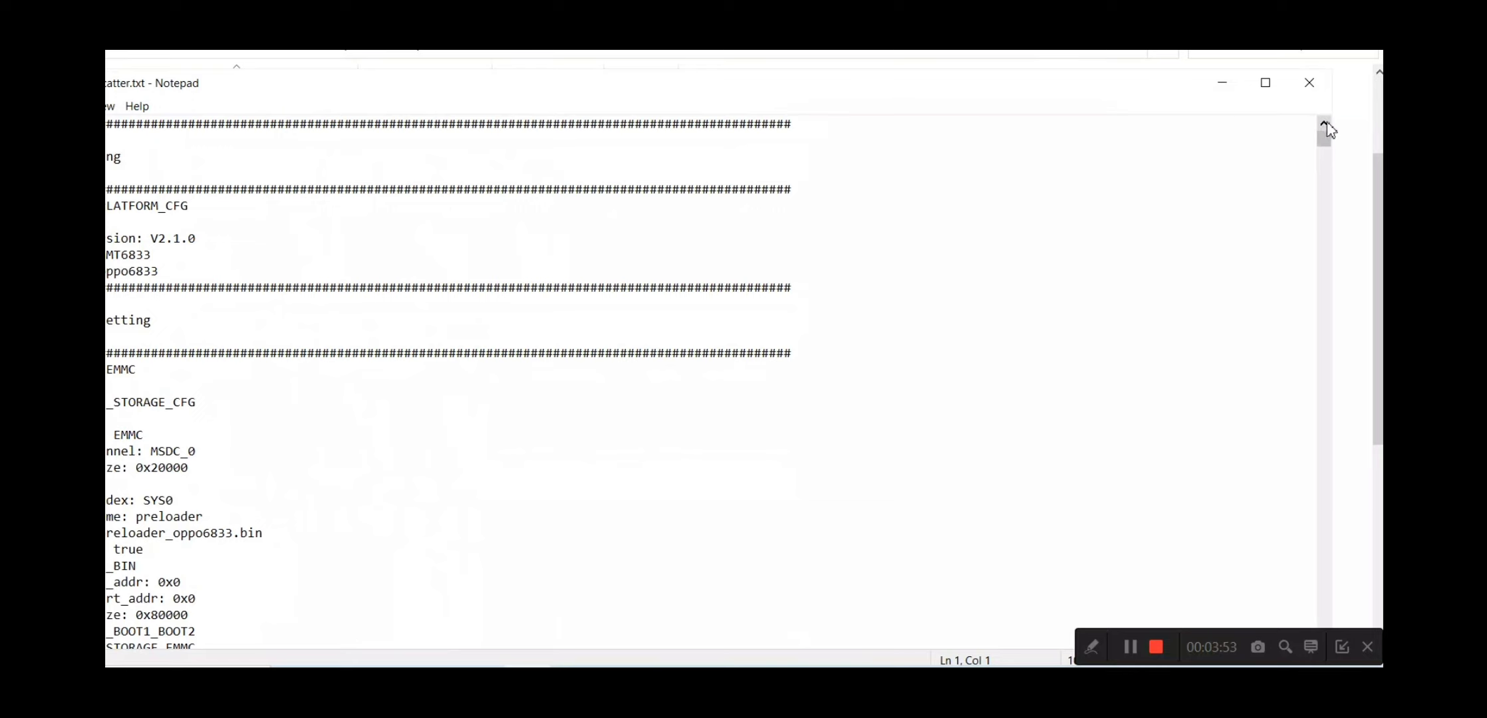
{"action": "left_click_drag", "start_coordinate": [1338, 159], "coordinate": [1127, 189]}
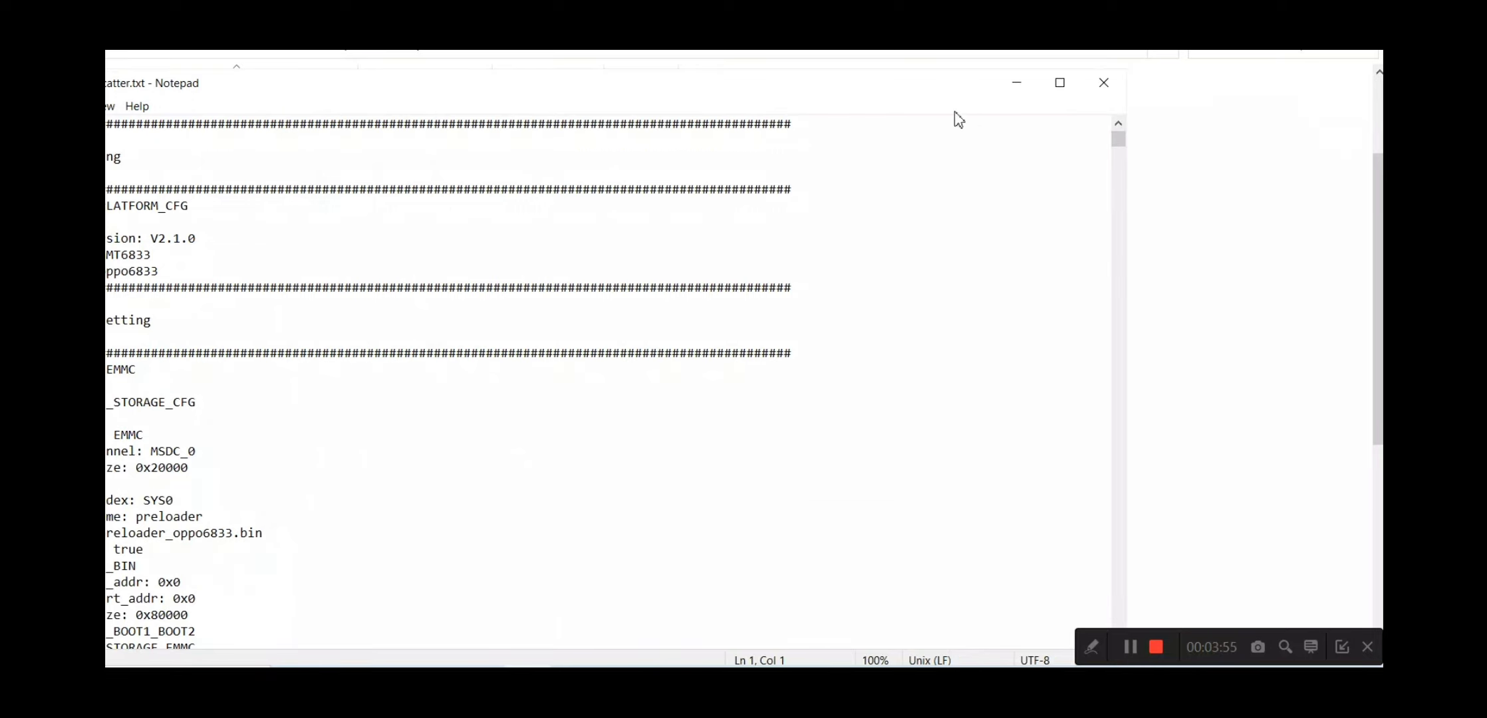
{"action": "left_click_drag", "start_coordinate": [934, 88], "coordinate": [1113, 84]}
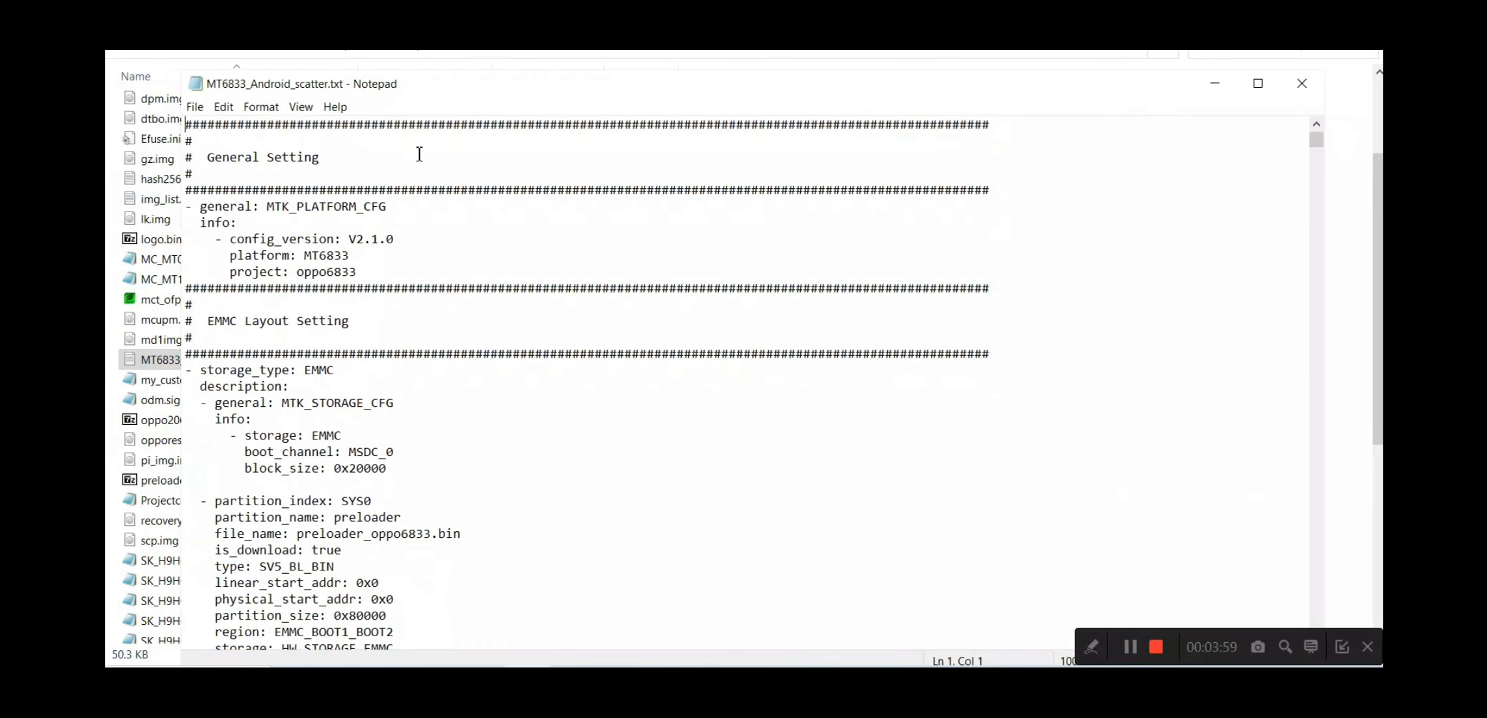
Find the super partition in the scatter file's EMMC layout and set its is_download value to true
{"action": "scroll", "coordinate": [316, 288], "scroll_direction": "down", "scroll_amount": 4}
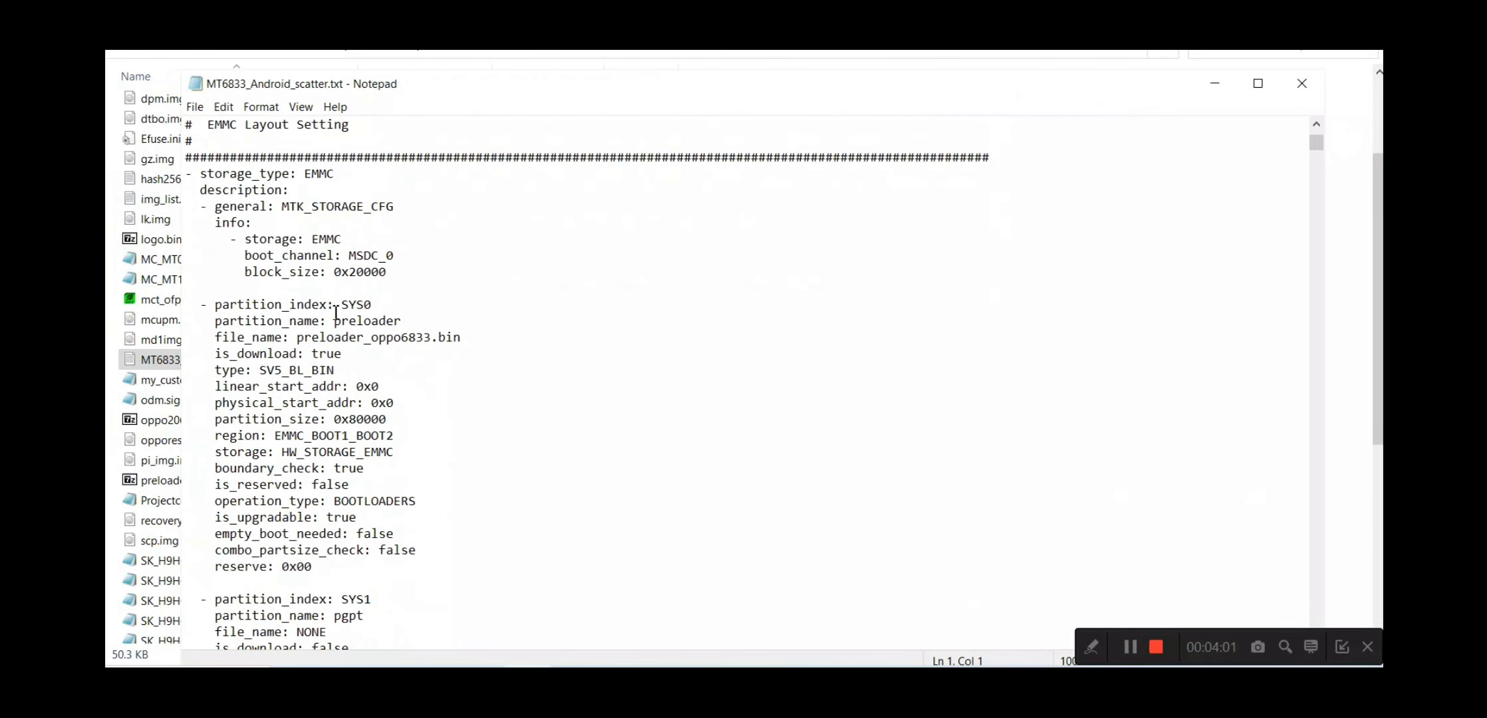
{"action": "key", "text": "ctrl+f"}
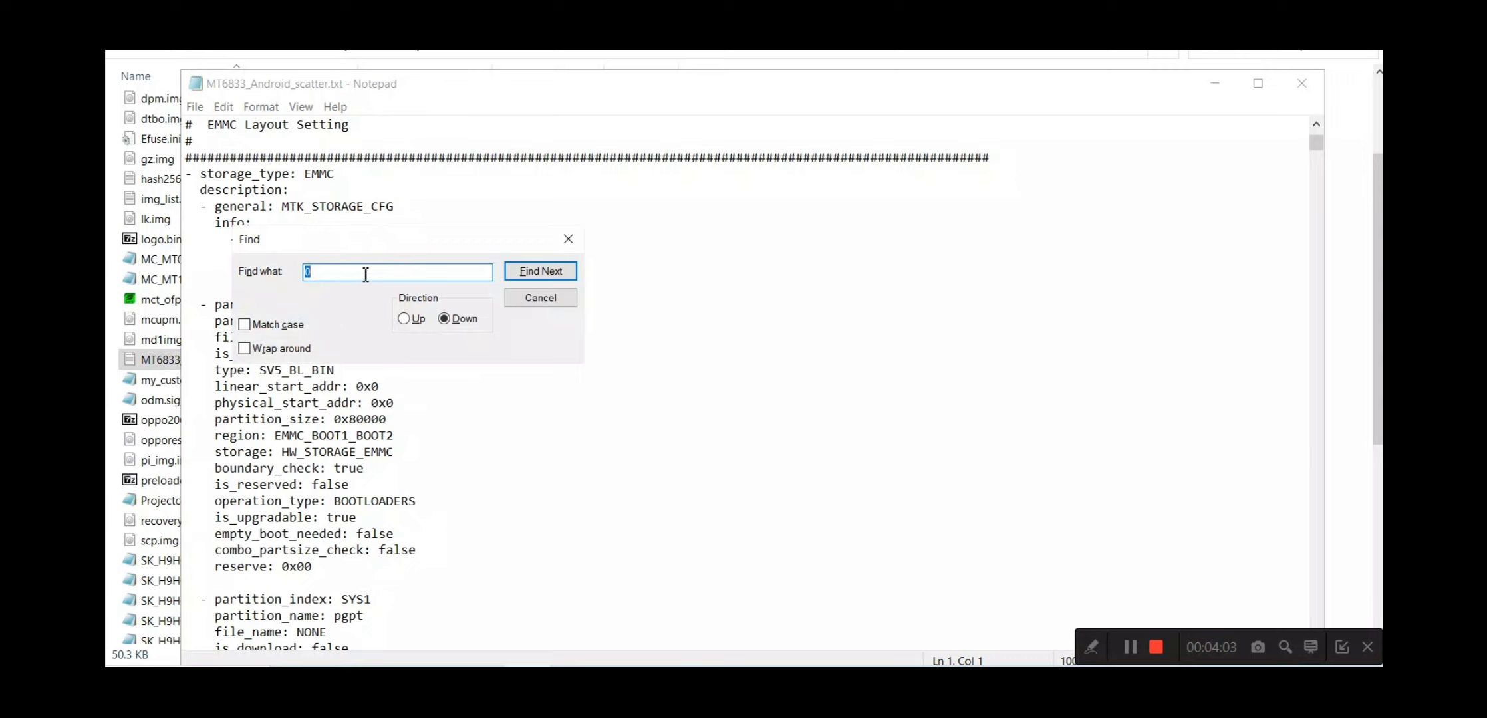
{"action": "key", "text": "BackSpace"}
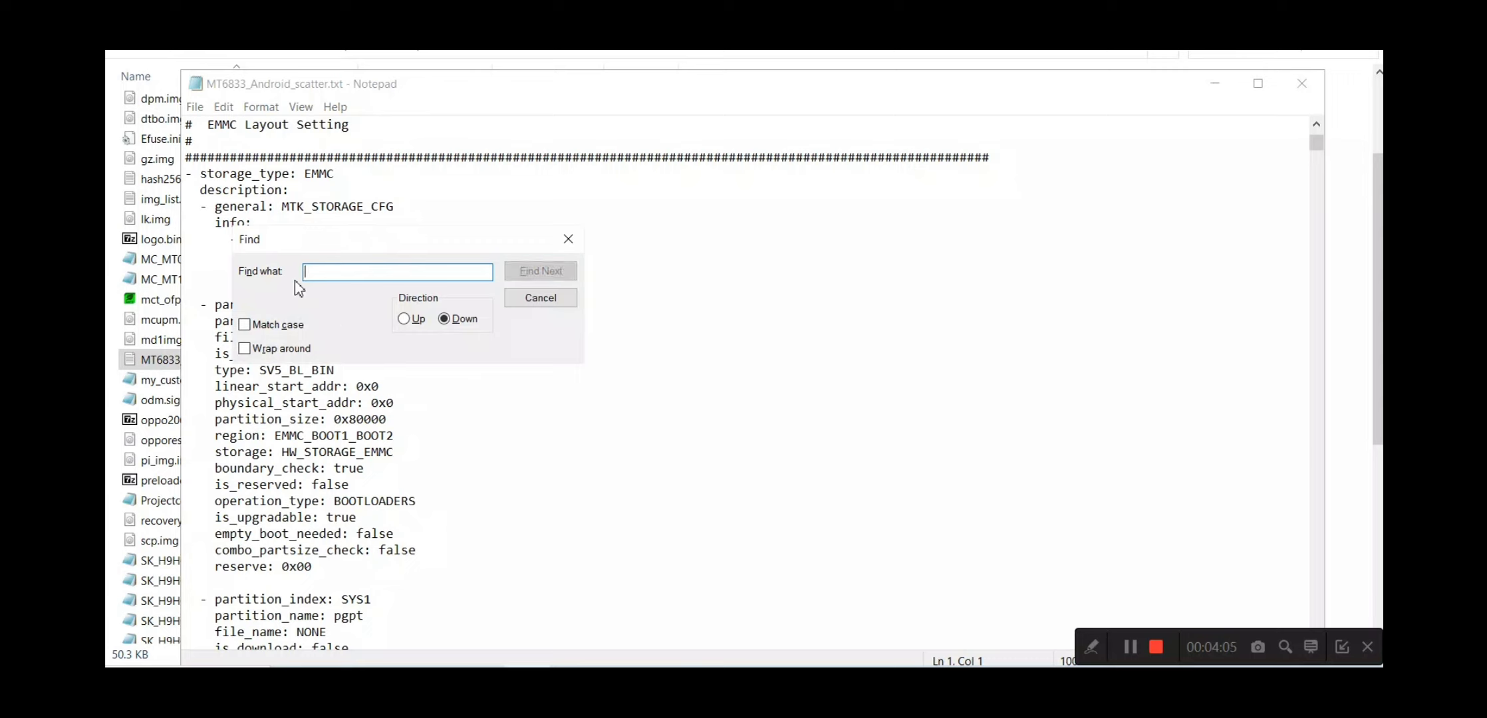
{"action": "type", "text": "super"}
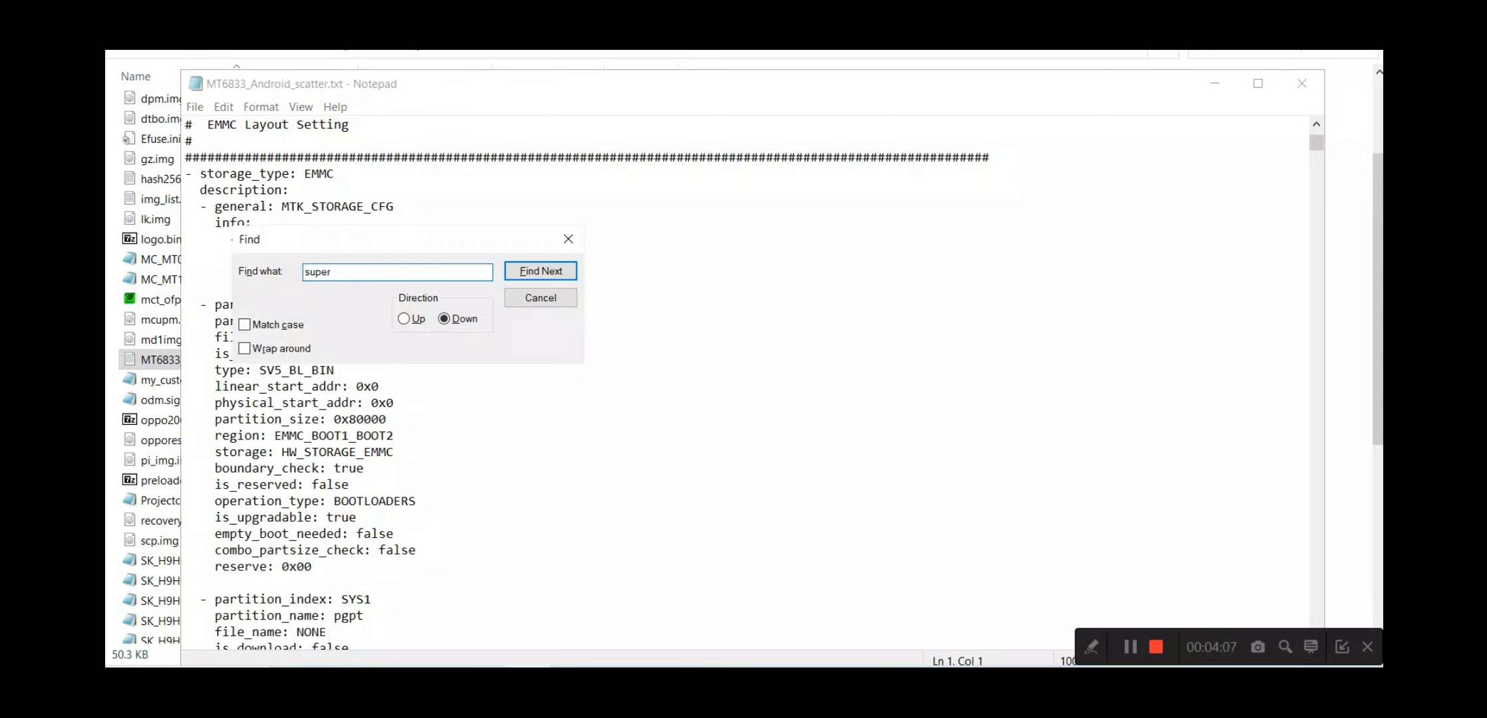
{"action": "left_click", "coordinate": [516, 272]}
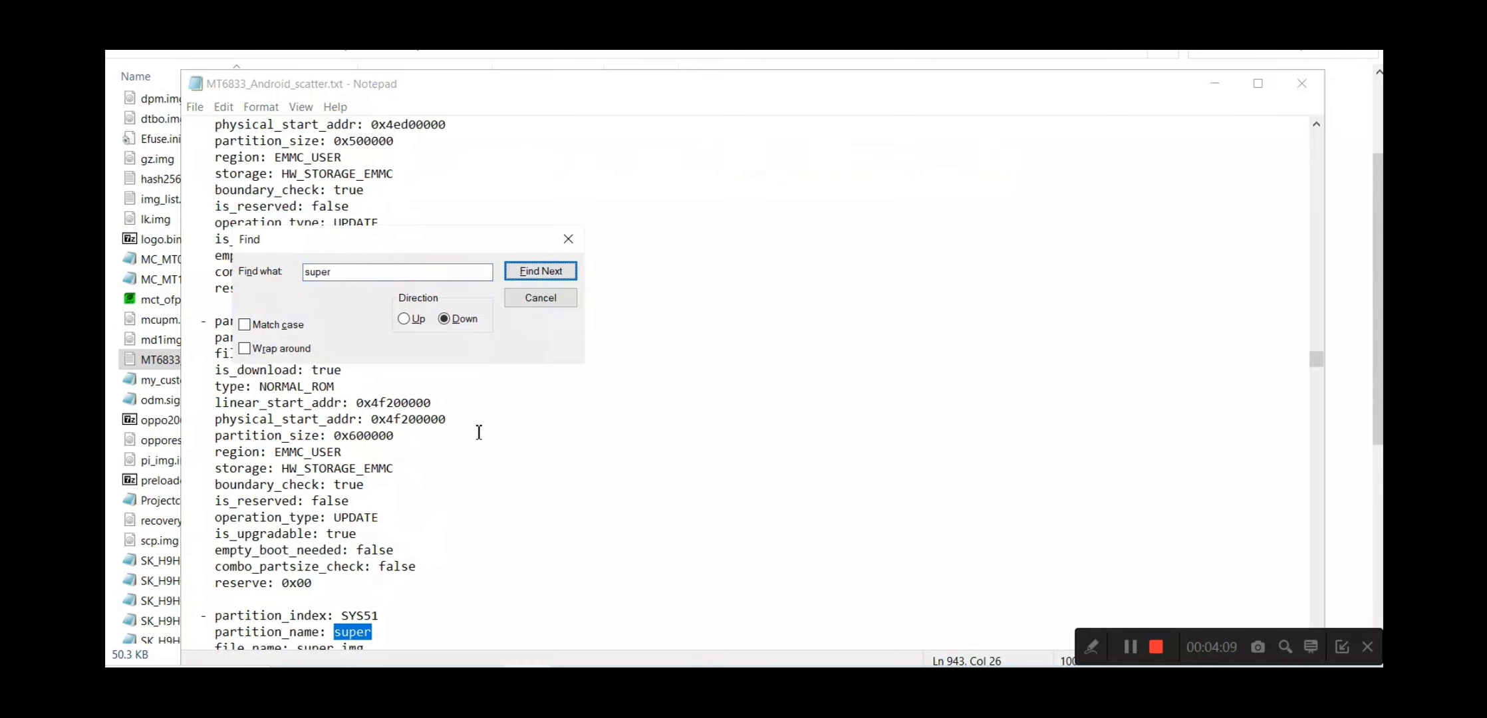
{"action": "scroll", "coordinate": [480, 430], "scroll_direction": "down", "scroll_amount": 2}
{"action": "left_click", "coordinate": [359, 567]}
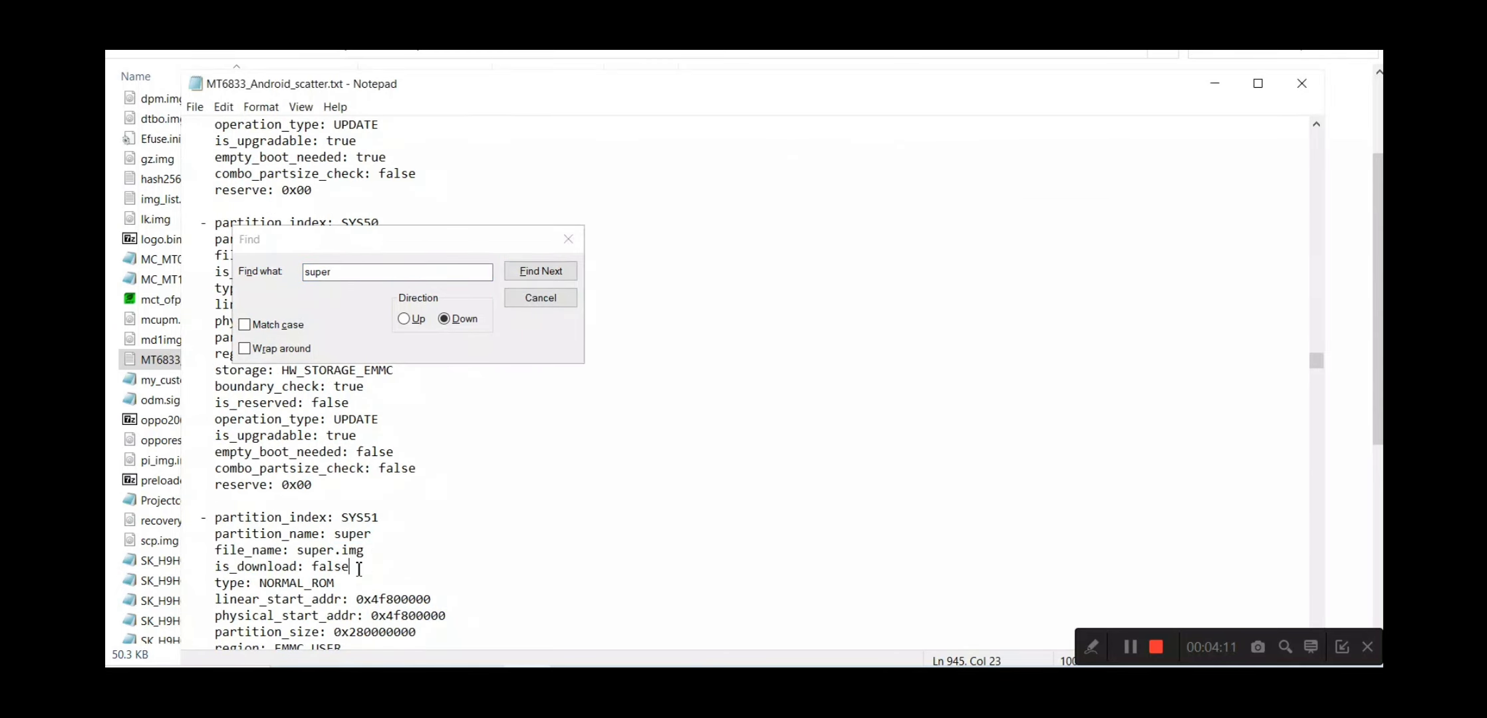
{"action": "key", "text": "BackSpace"}
{"action": "key", "text": "BackSpace"}
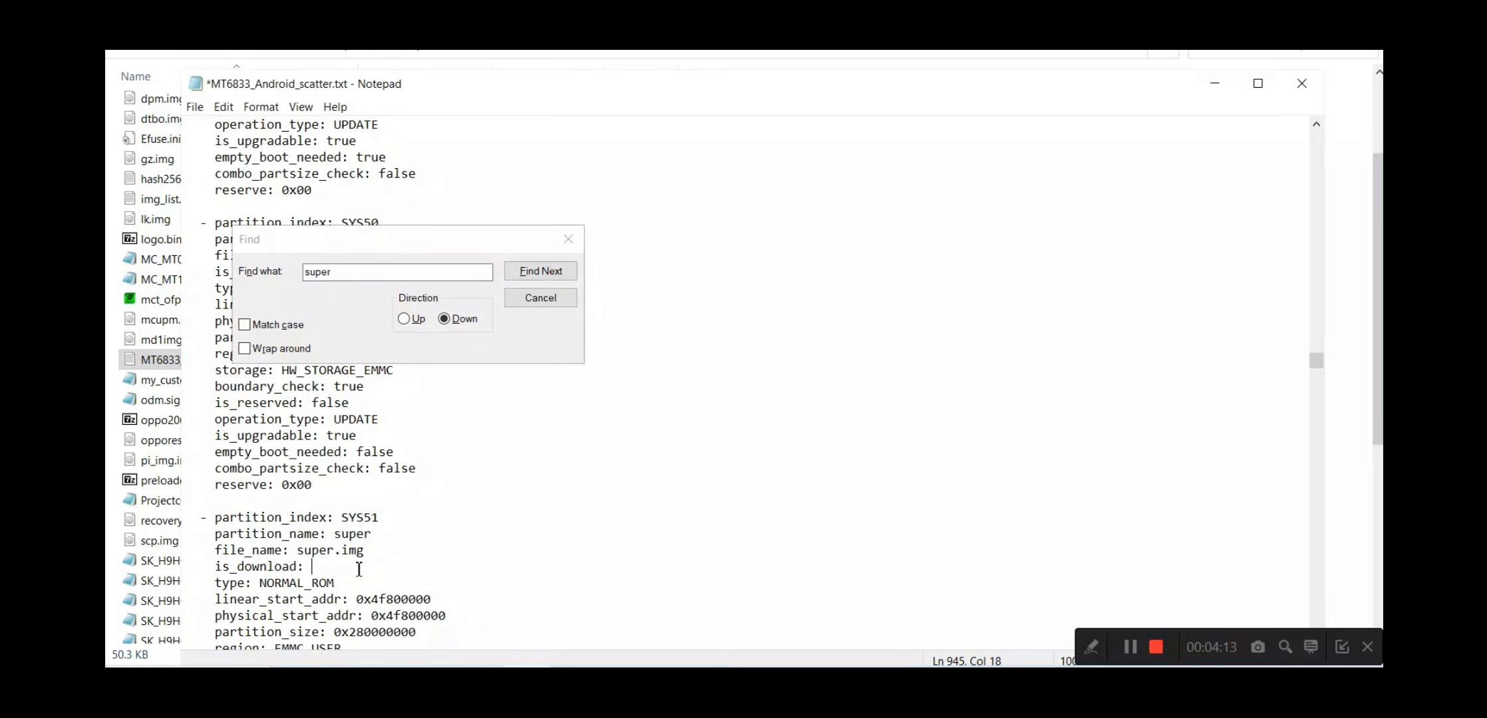
{"action": "type", "text": "true"}
Find the super partition in the UFS layout and set its is_download value to true
{"action": "left_click", "coordinate": [540, 271]}
{"action": "scroll", "coordinate": [439, 536], "scroll_direction": "down", "scroll_amount": 2}
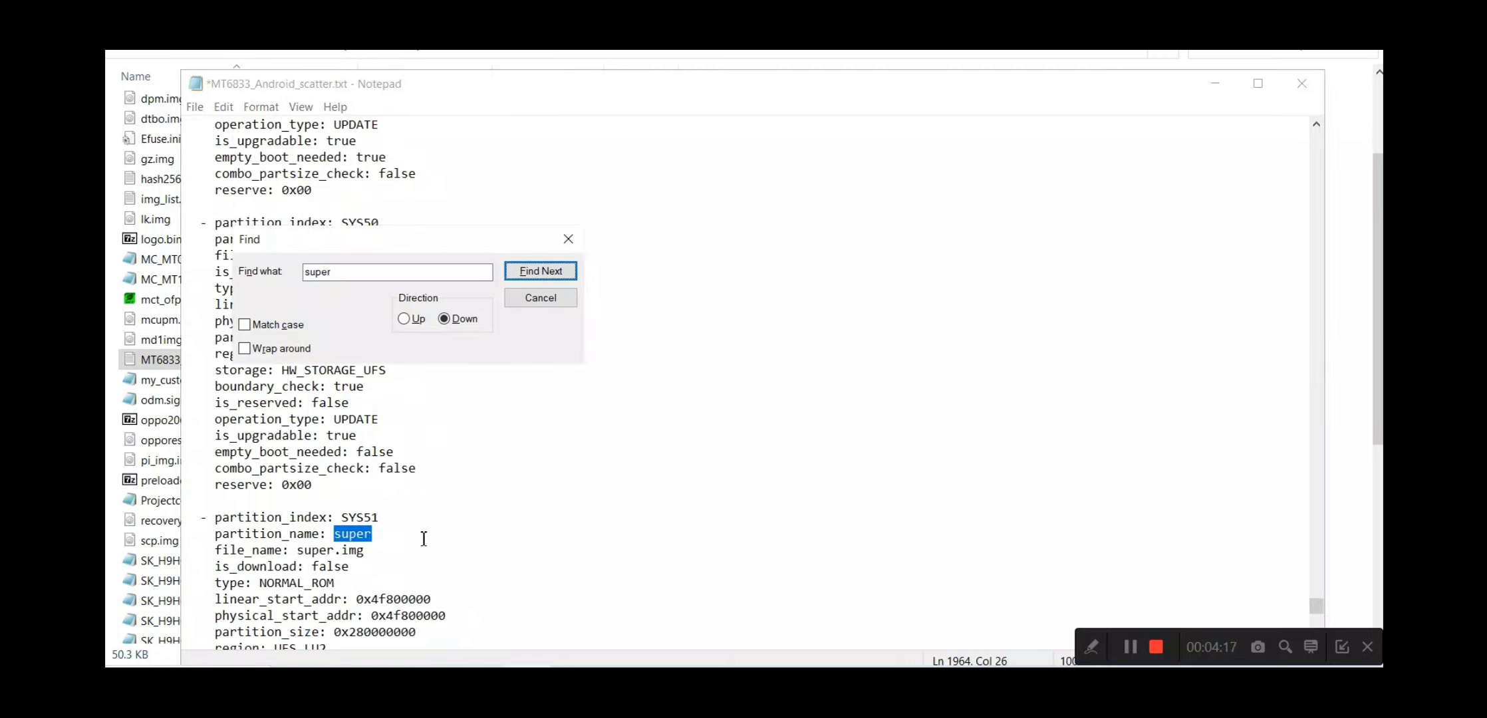
{"action": "left_click_drag", "start_coordinate": [353, 569], "coordinate": [312, 571]}
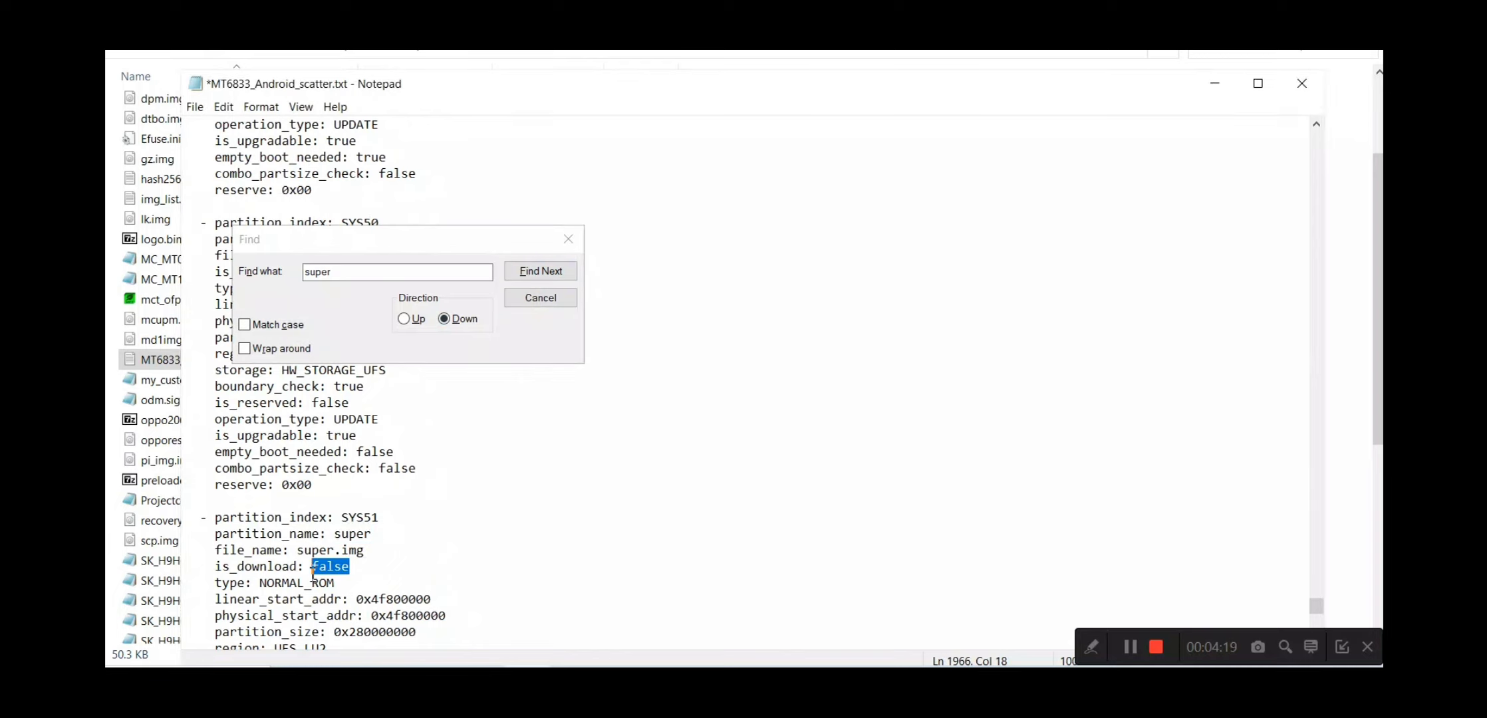
{"action": "key", "text": "BackSpace"}
Search upward for opporeserve2 and set is_download to false for that partition in the UFS layout
{"action": "left_click", "coordinate": [342, 288]}
{"action": "type", "text": "oppore"}
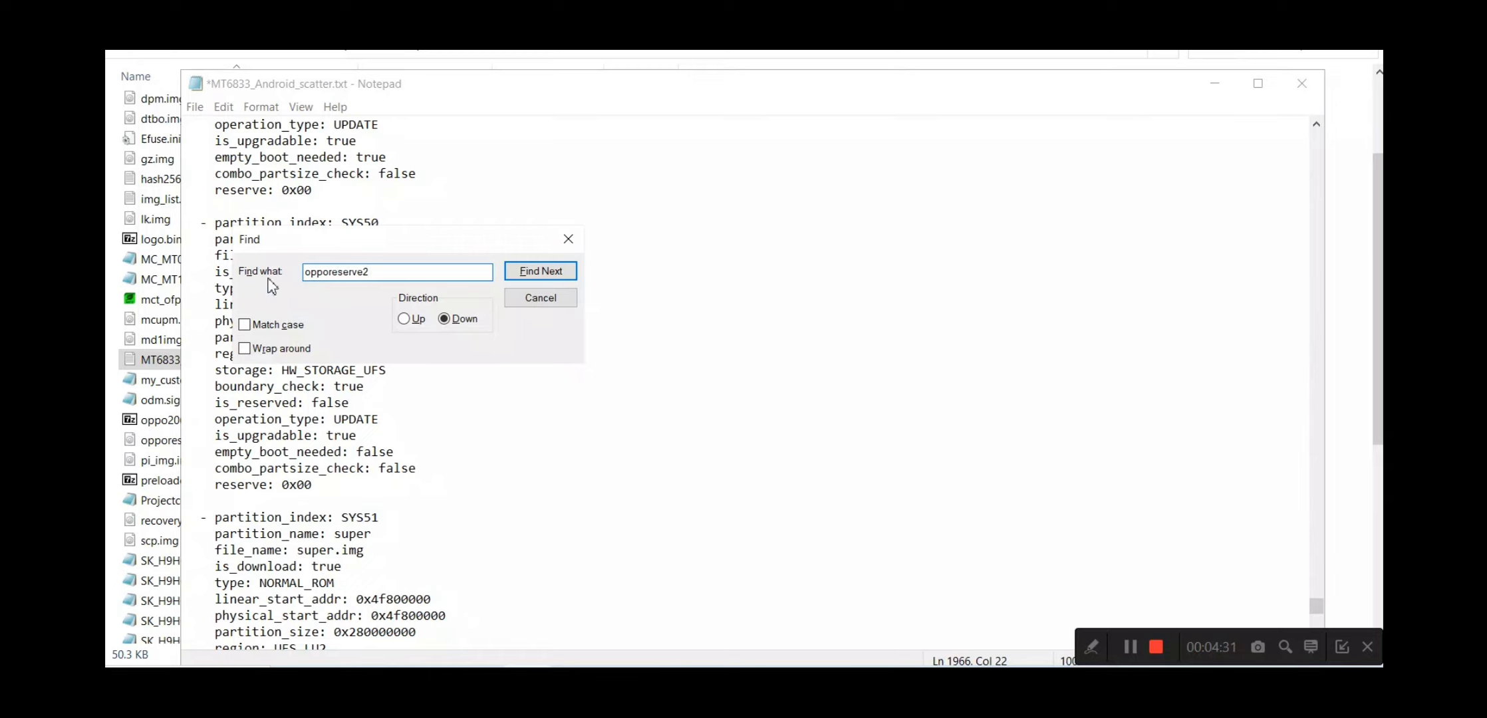
{"action": "left_click", "coordinate": [548, 276]}
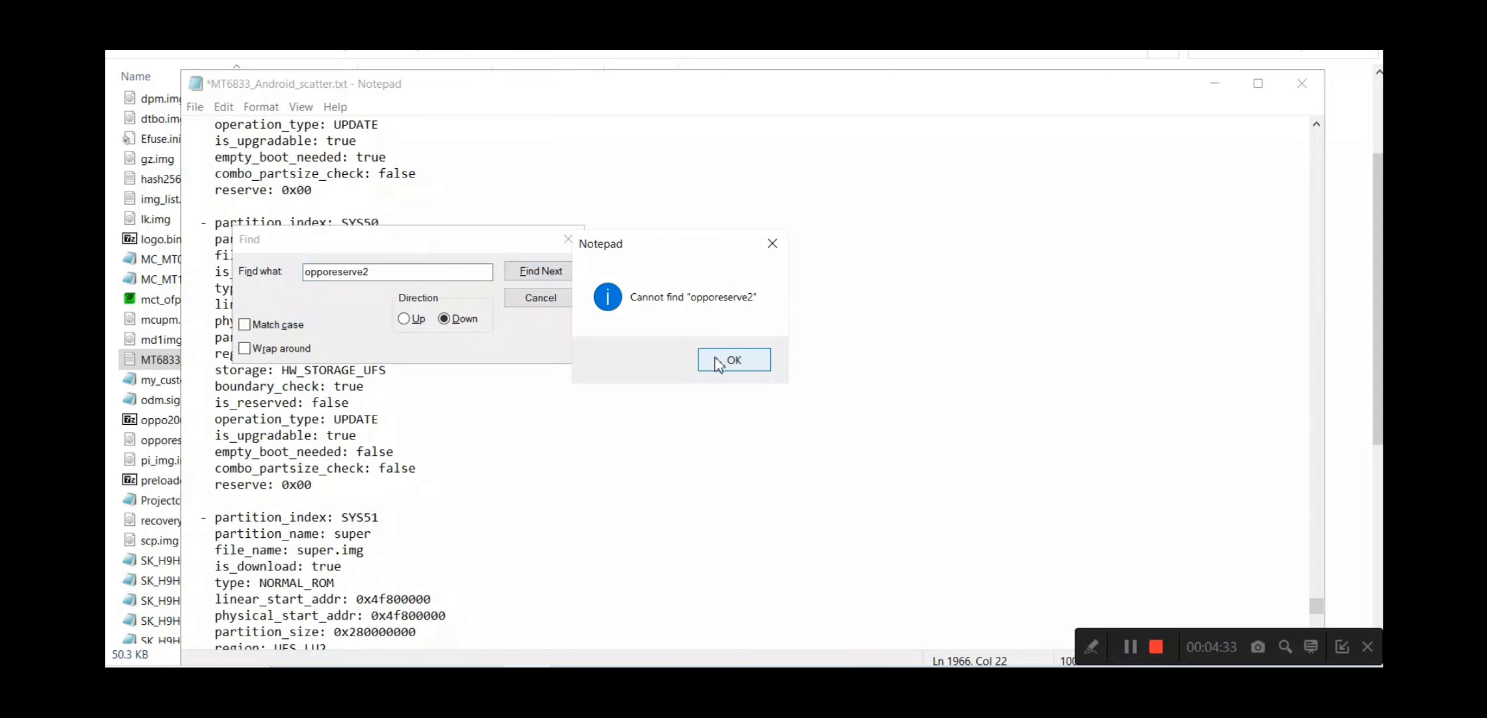
{"action": "left_click", "coordinate": [717, 364]}
{"action": "left_click", "coordinate": [404, 318]}
{"action": "left_click", "coordinate": [540, 276]}
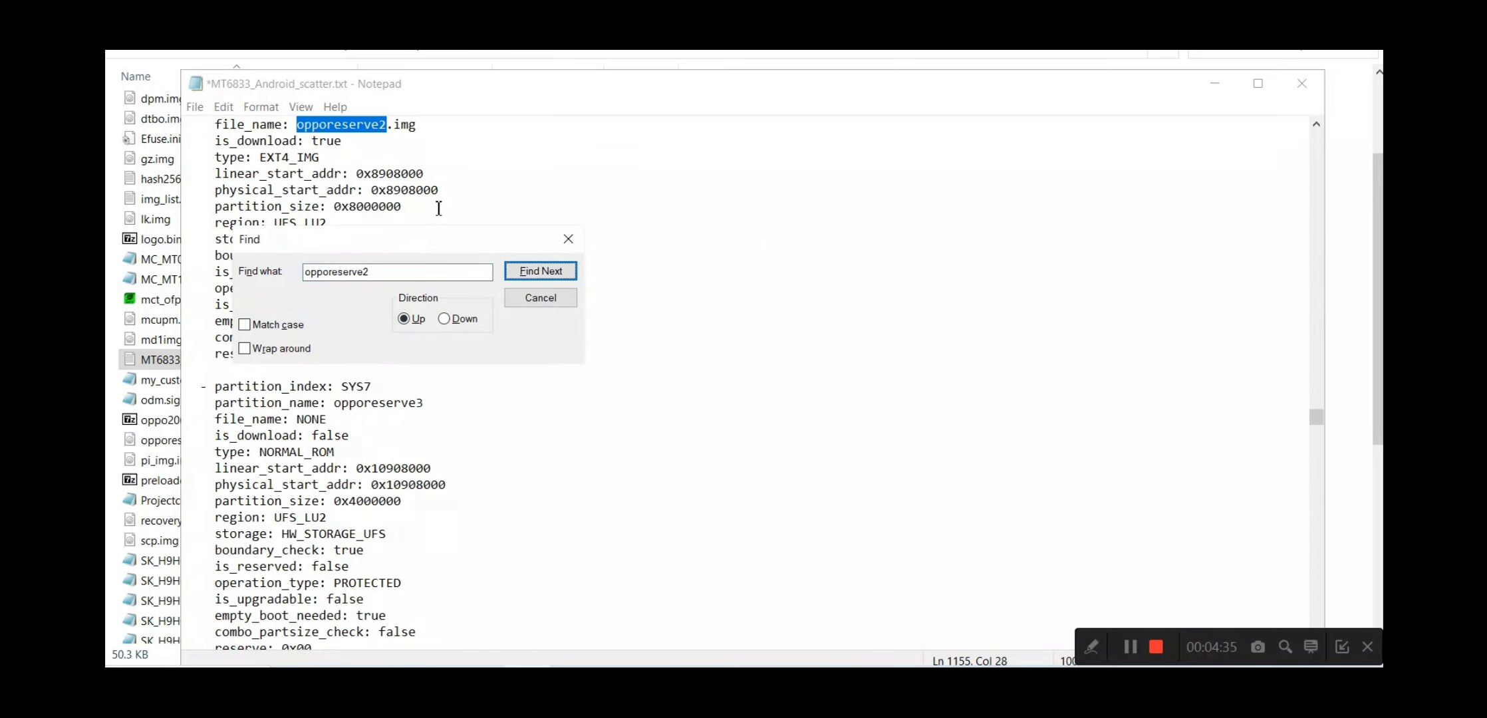
{"action": "left_click", "coordinate": [359, 143]}
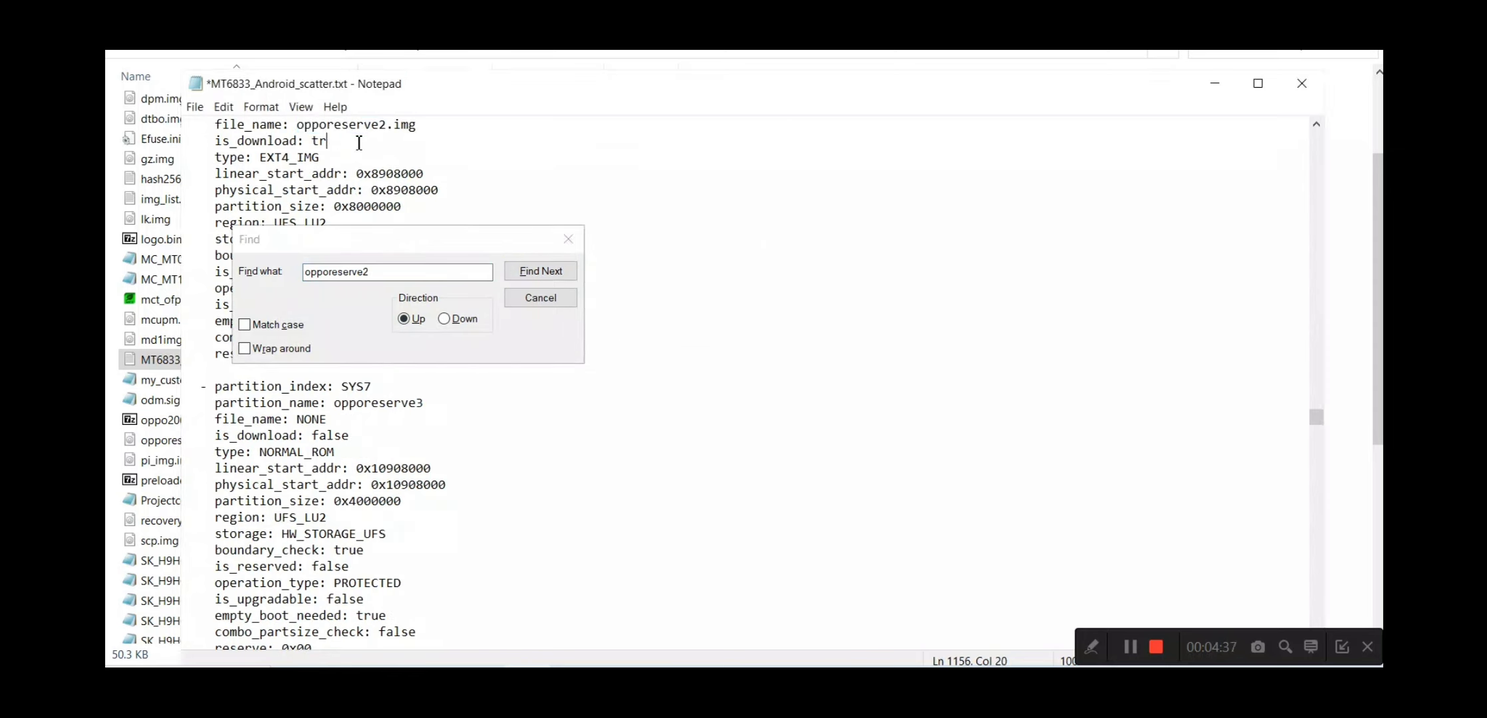
{"action": "key", "text": "BackSpace"}
{"action": "key", "text": "BackSpace"}
{"action": "type", "text": "false"}
Continue searching upward to opporeserve2 in the EMMC layout and set its is_download value to false
{"action": "left_click", "coordinate": [536, 270]}
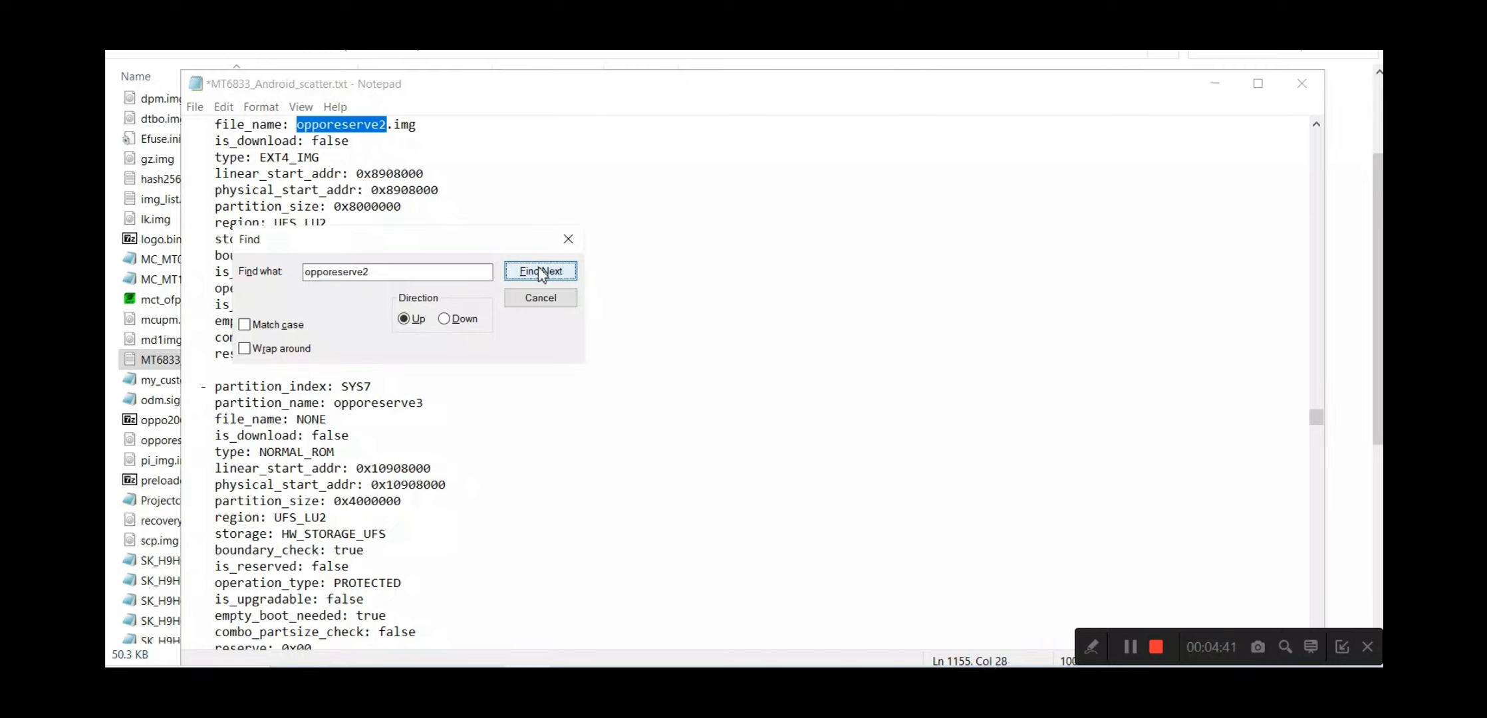
{"action": "left_click", "coordinate": [540, 271]}
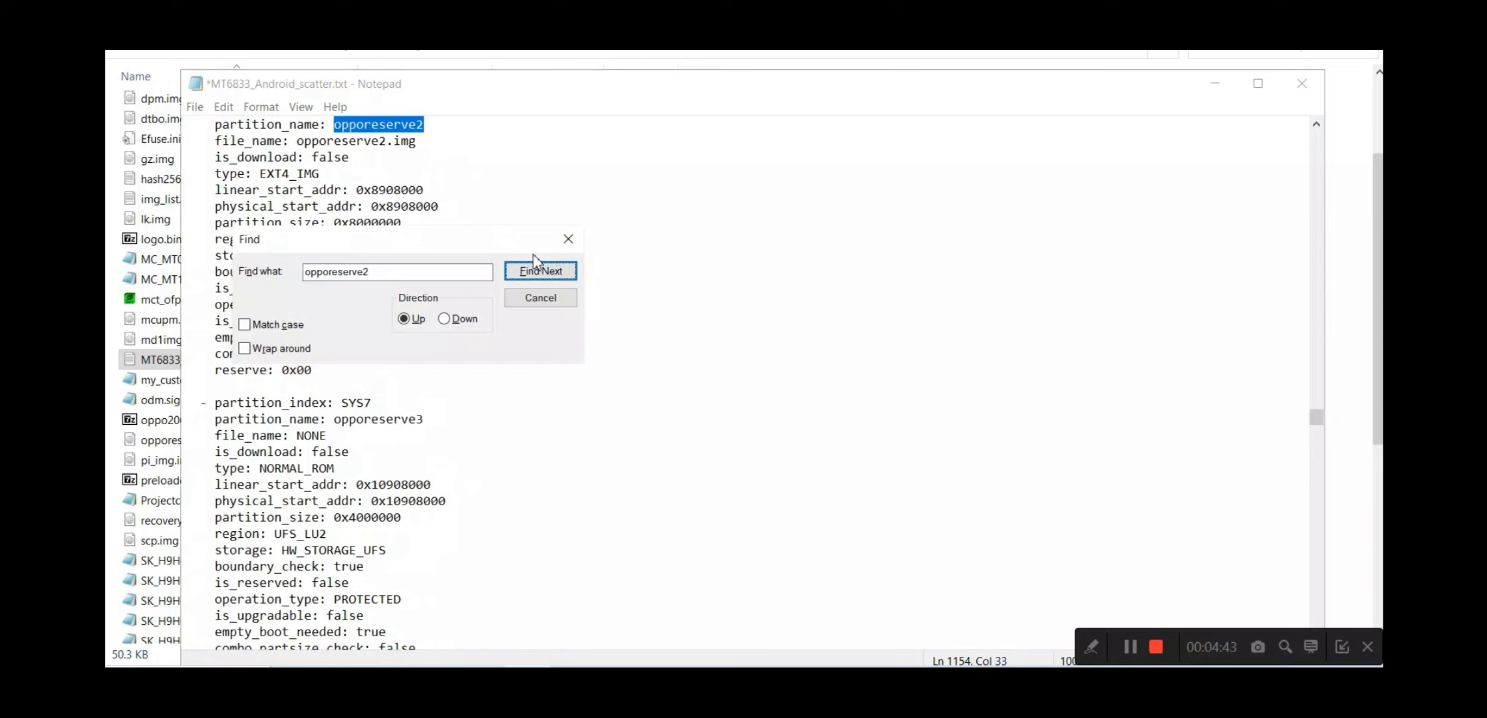
{"action": "key", "text": "Return"}
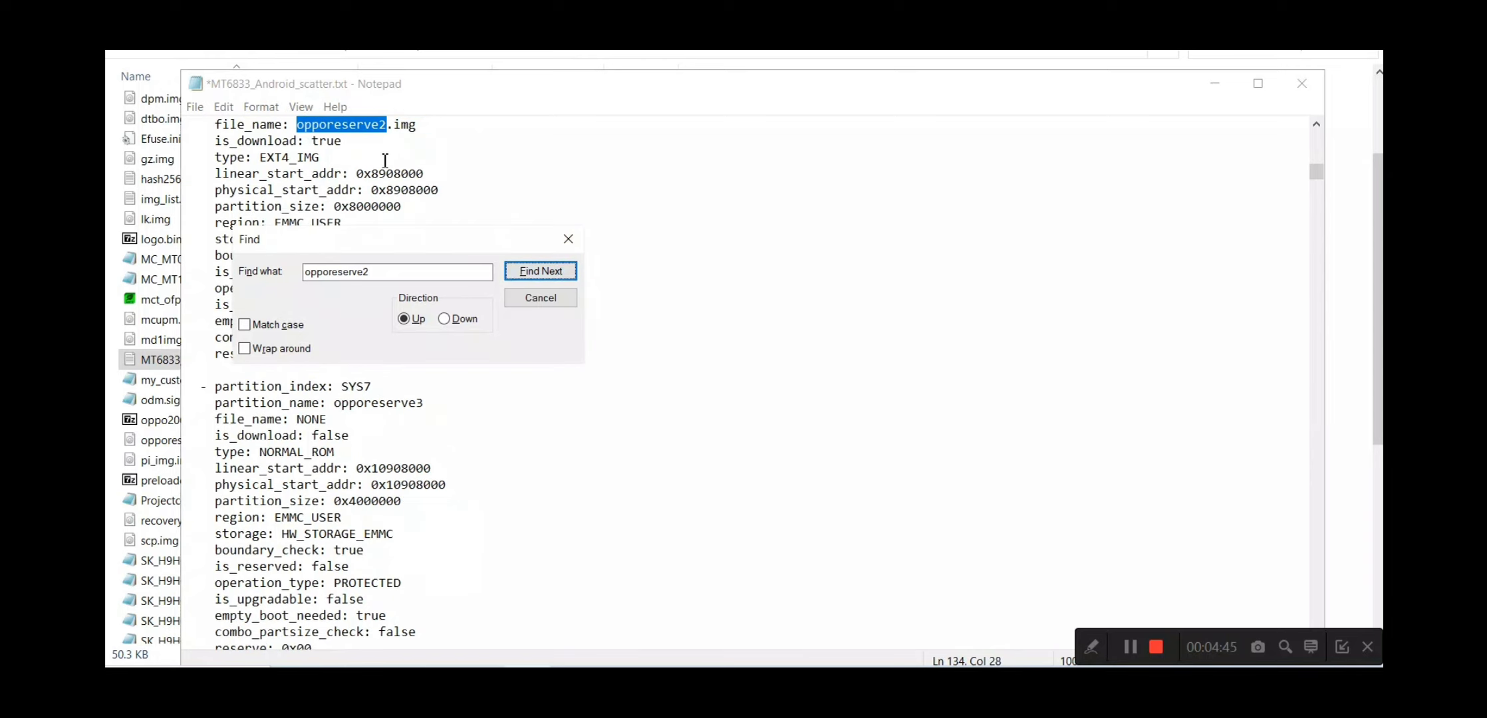
{"action": "left_click", "coordinate": [362, 142]}
{"action": "key", "text": "BackSpace"}
{"action": "key", "text": "BackSpace"}
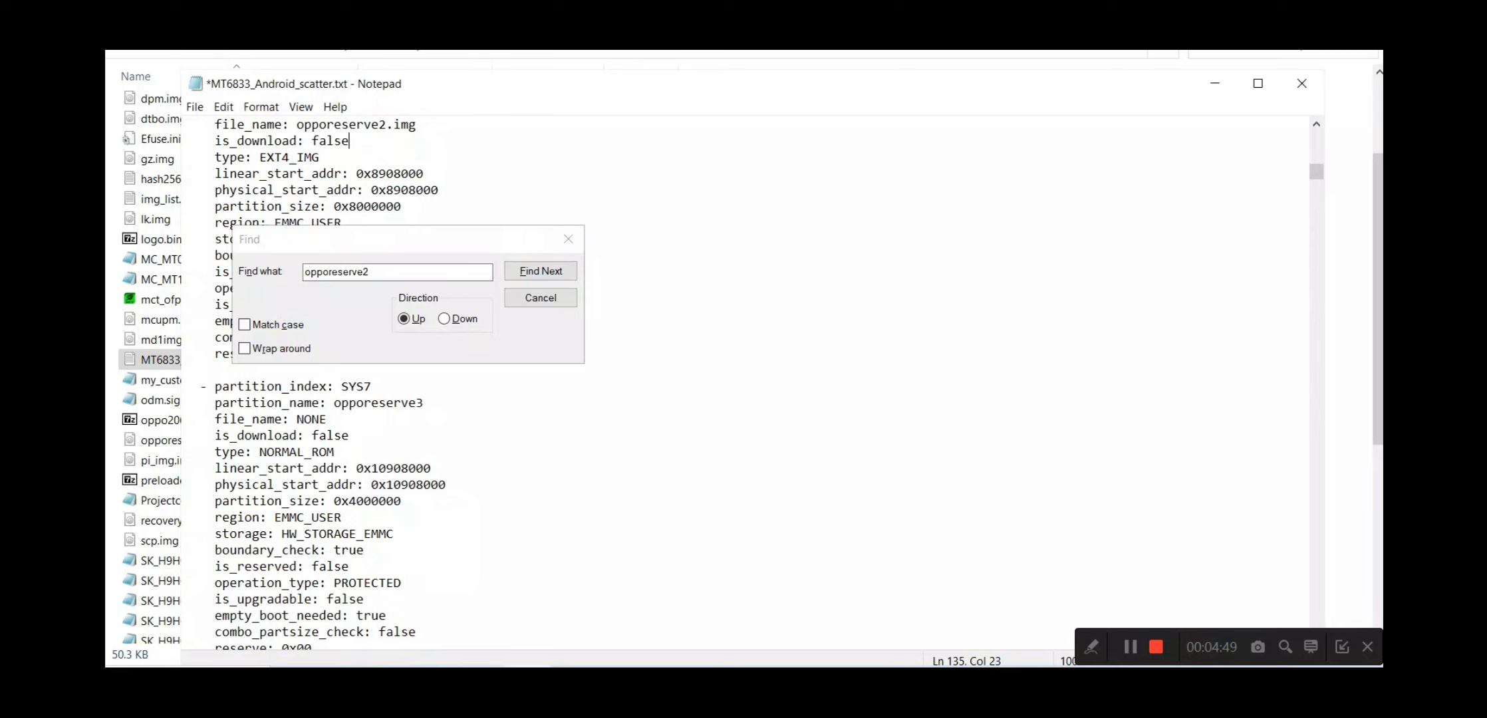
Close the search dialog, save MT6833_Android_scatter.txt and close Notepad
{"action": "left_click", "coordinate": [568, 238]}
{"action": "key", "text": "ctrl+s"}
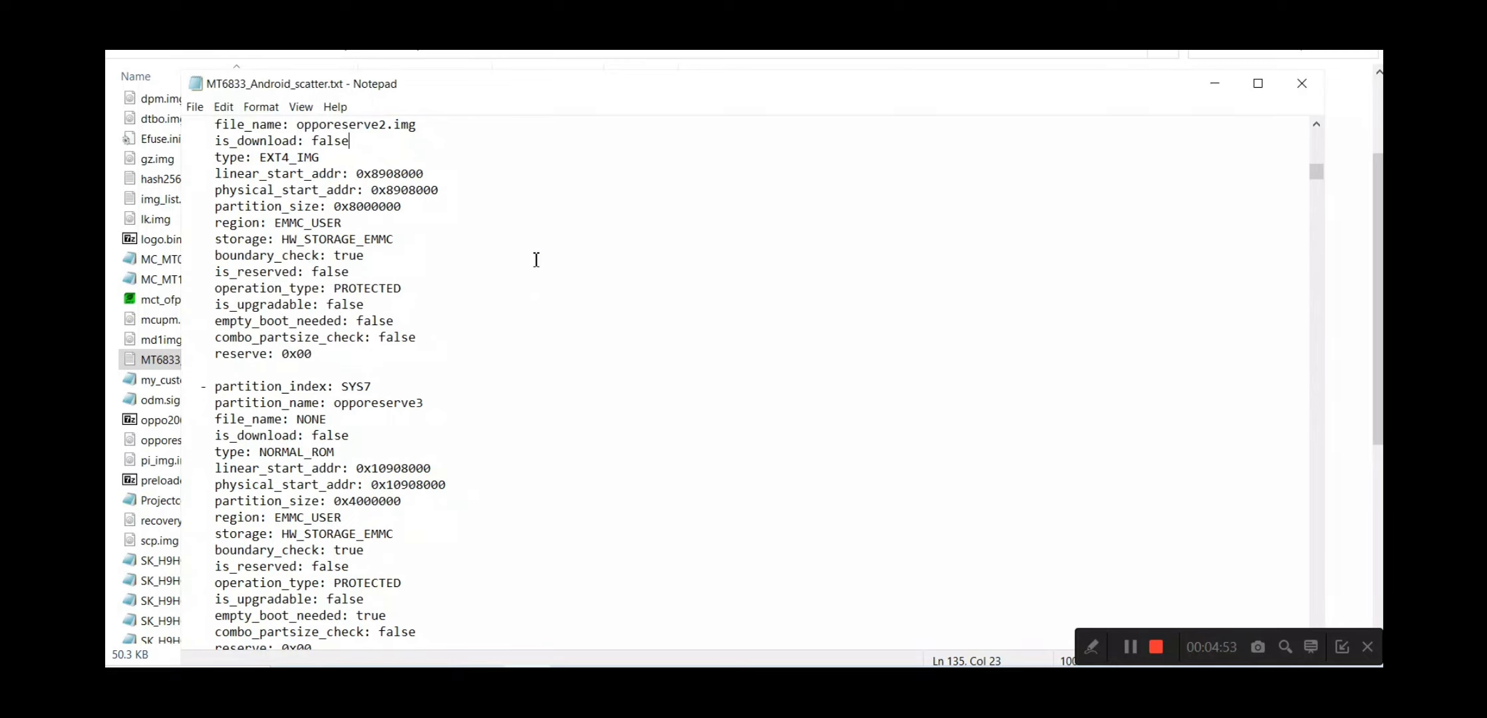
{"action": "left_click", "coordinate": [1296, 90]}
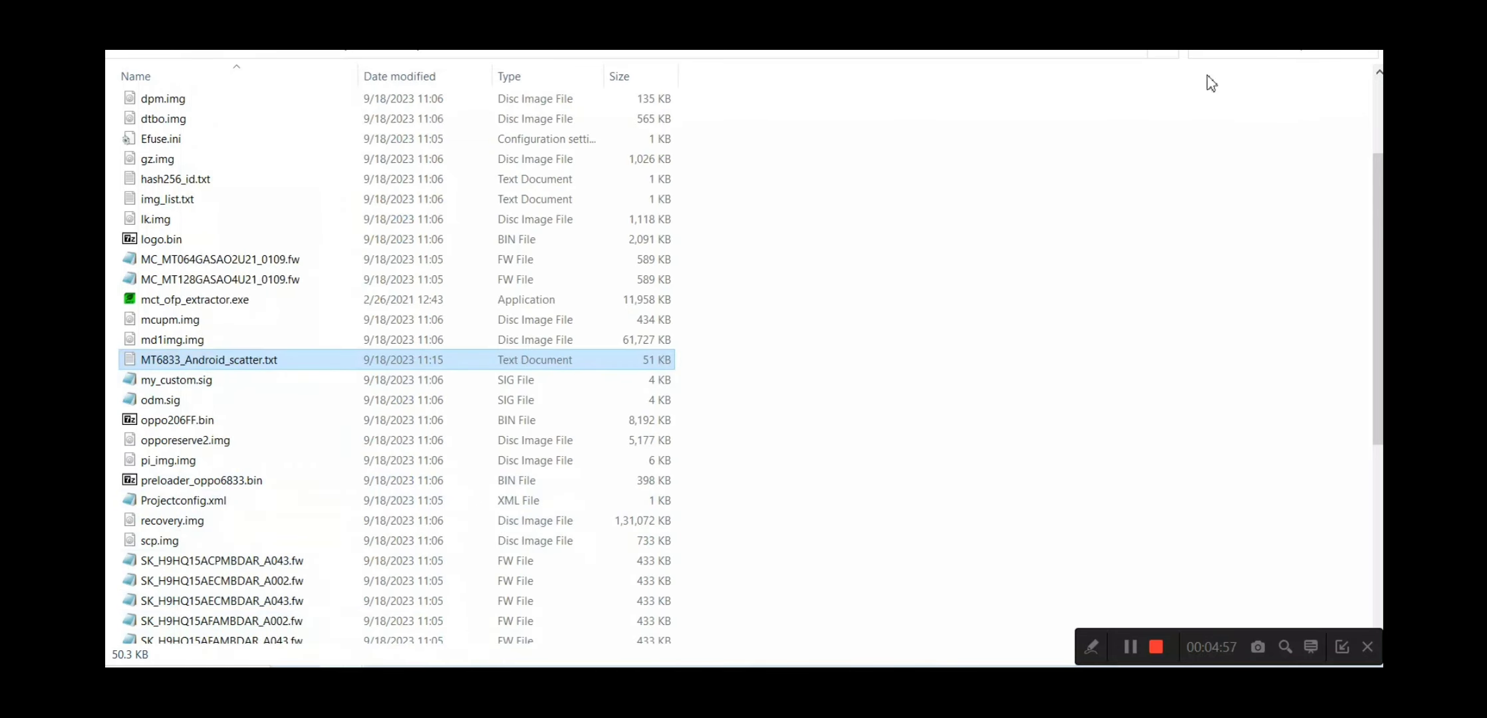
Close the extracted firmware folder window and exit MCT OFP Extractor
{"action": "key", "text": "alt+F4"}
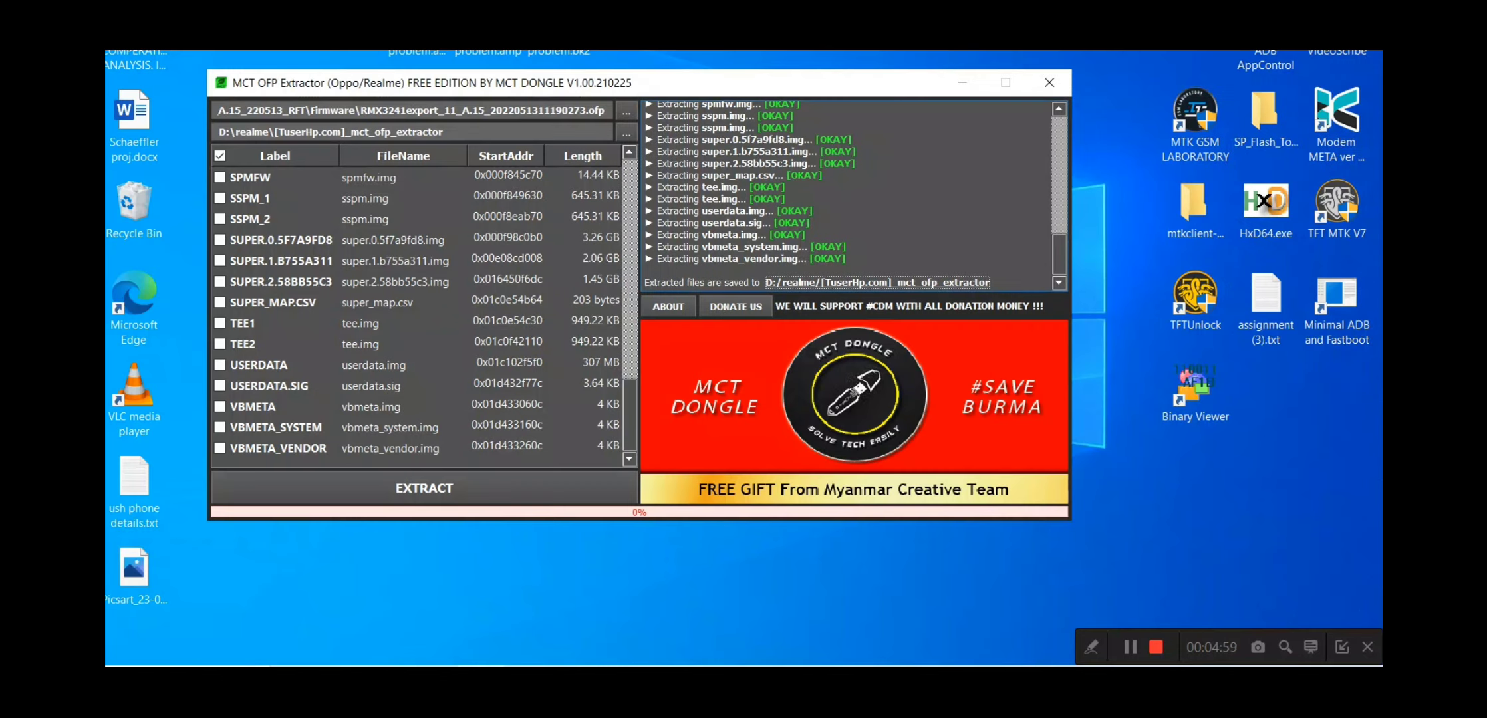
{"action": "left_click", "coordinate": [1191, 210]}
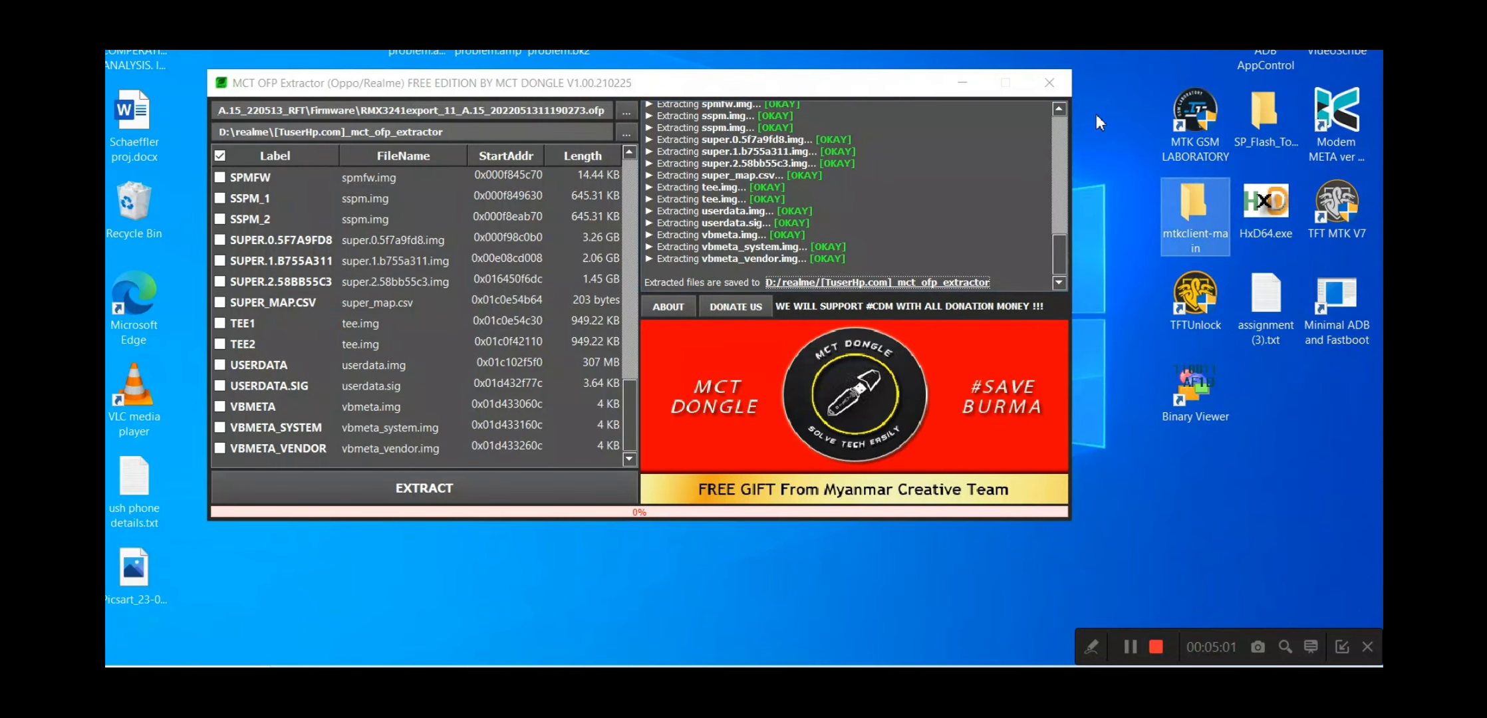
{"action": "left_click", "coordinate": [1060, 91]}
Open the SP_Flash_Tool folder on the desktop and launch flash_tool.exe
{"action": "double_click", "coordinate": [1183, 200]}
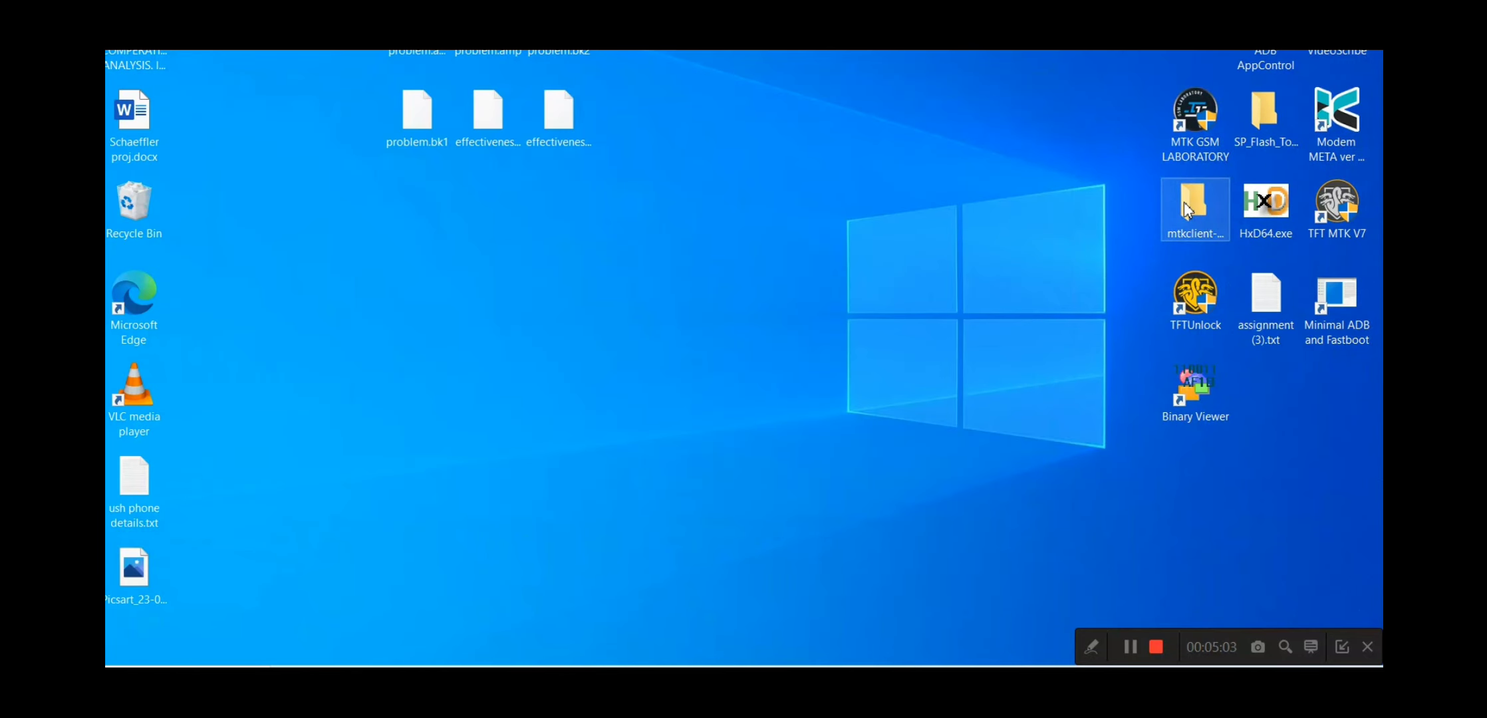
{"action": "key", "text": "alt+F4"}
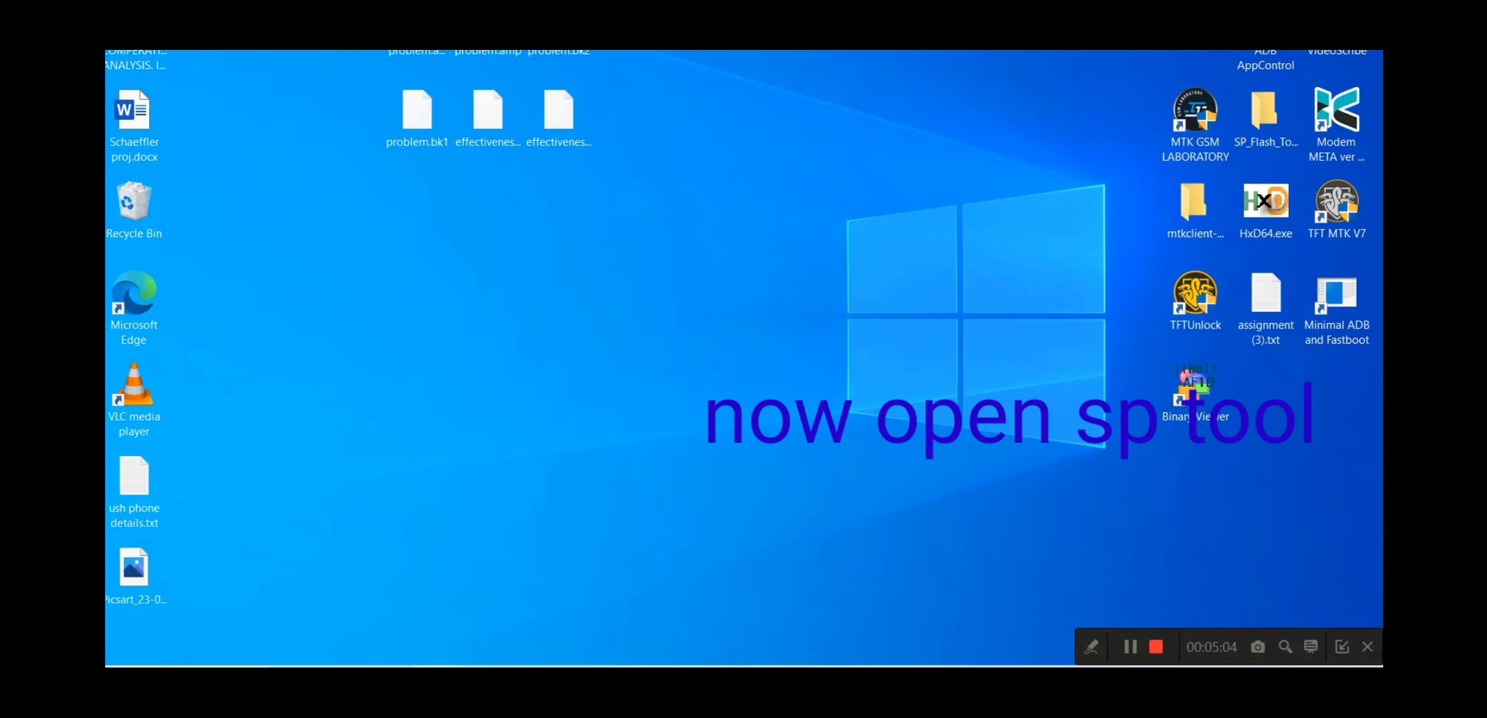
{"action": "double_click", "coordinate": [1271, 127]}
{"action": "double_click", "coordinate": [200, 407]}
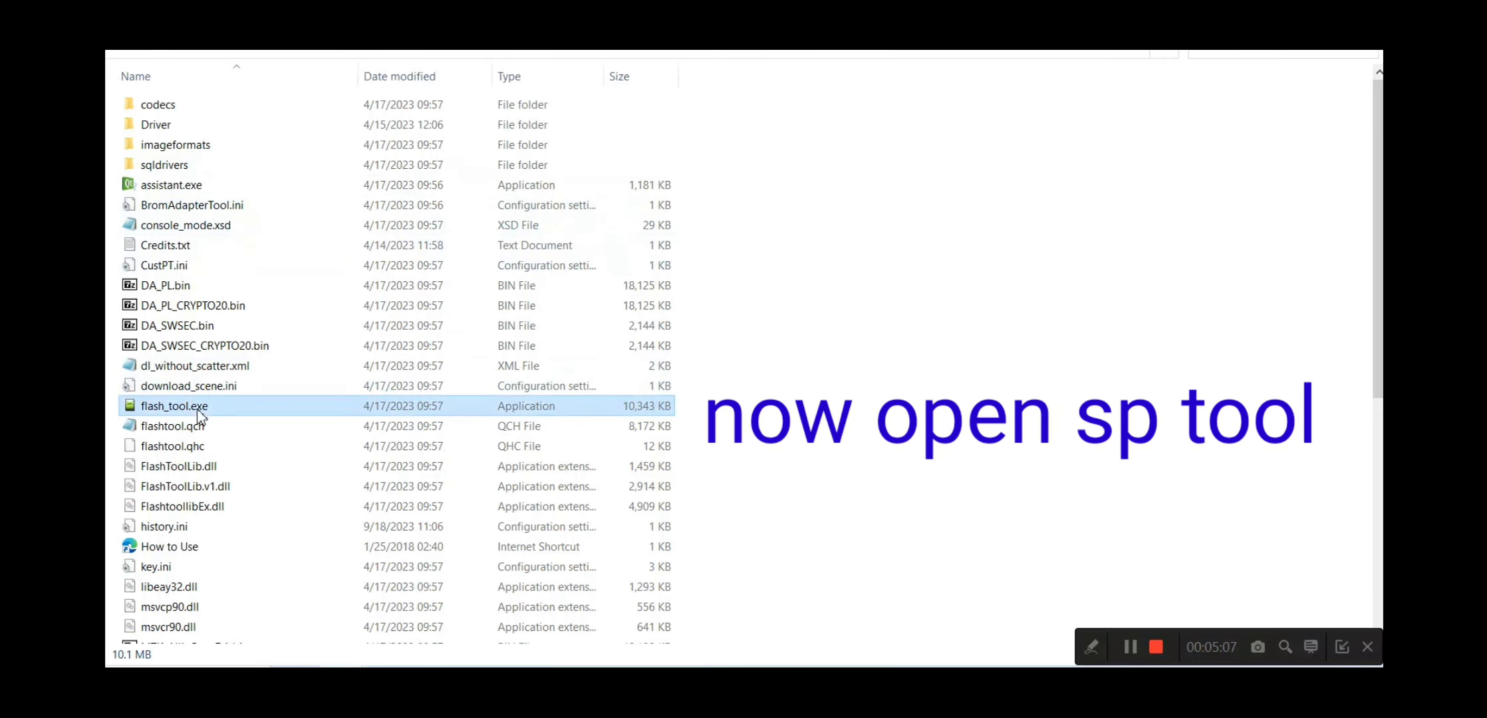
Reload MT6833_Android_scatter.txt from the extracted firmware folder as the scatter-loading file
{"action": "left_click", "coordinate": [833, 238]}
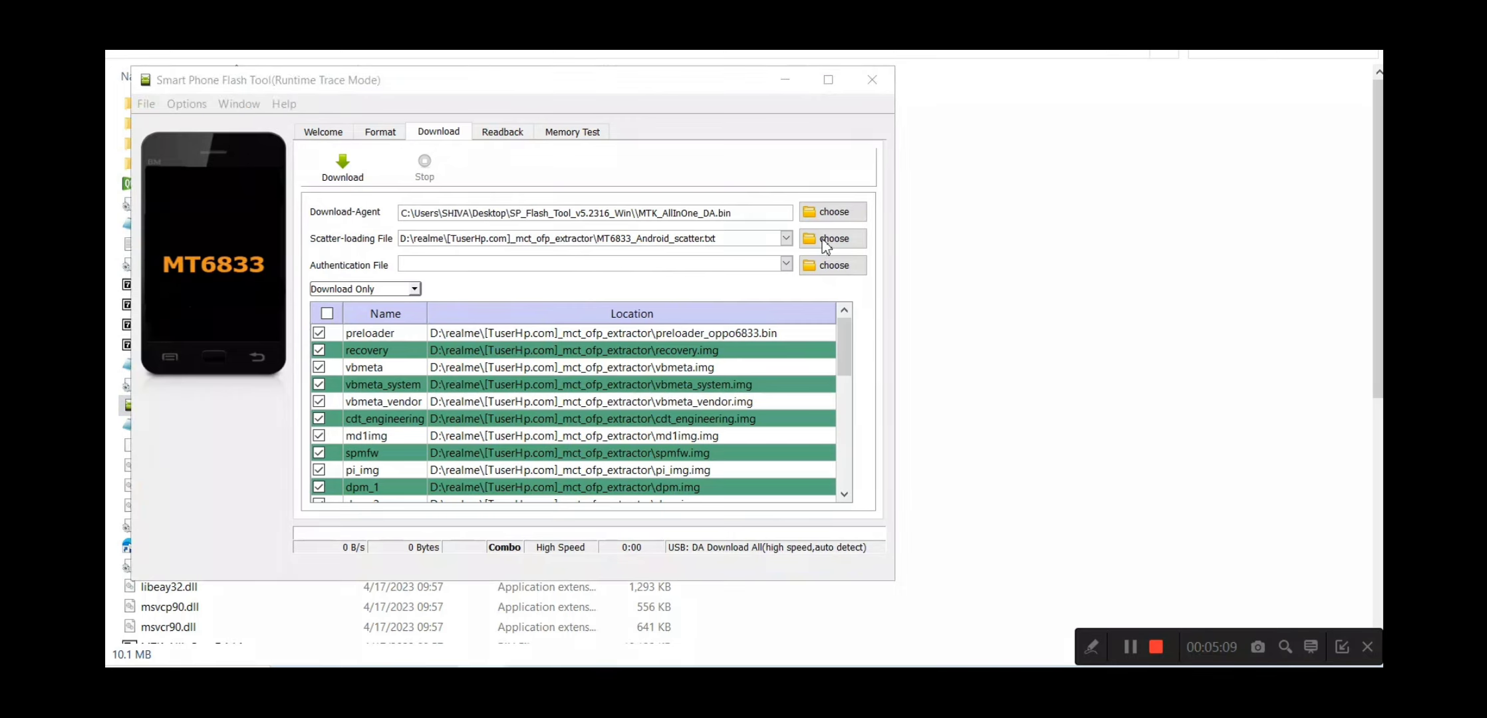
{"action": "left_click", "coordinate": [475, 103]}
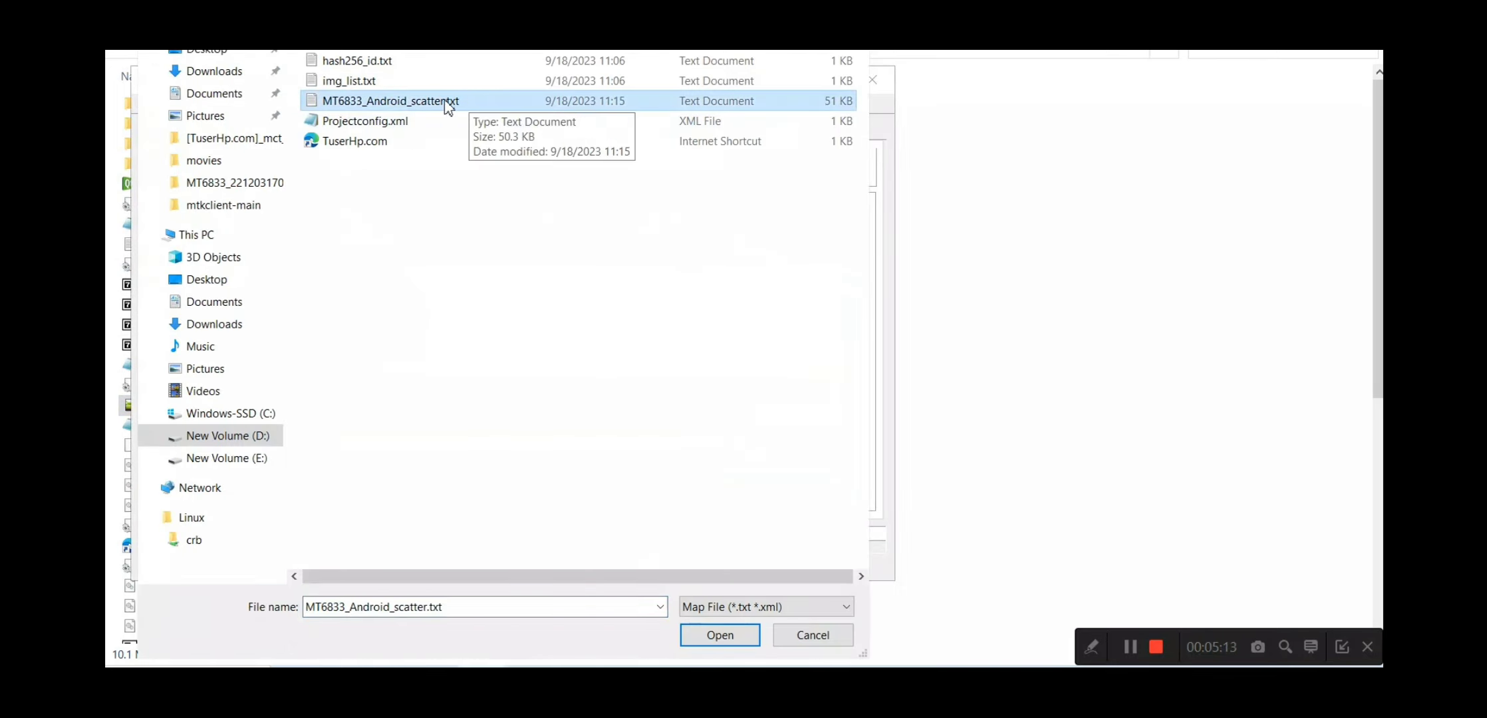
{"action": "double_click", "coordinate": [447, 106]}
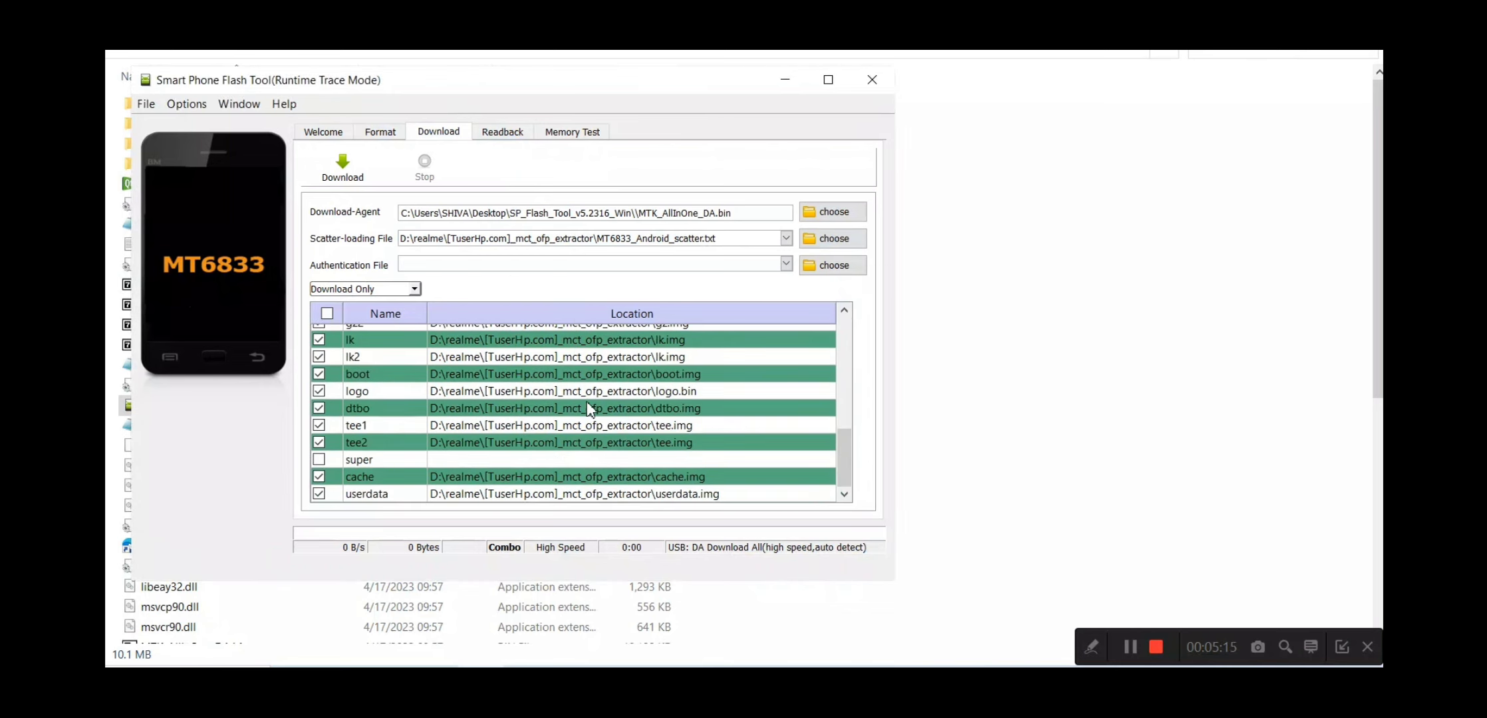
Open the image file selection for the super partition, cancel it and minimise the flash tool
{"action": "double_click", "coordinate": [470, 459]}
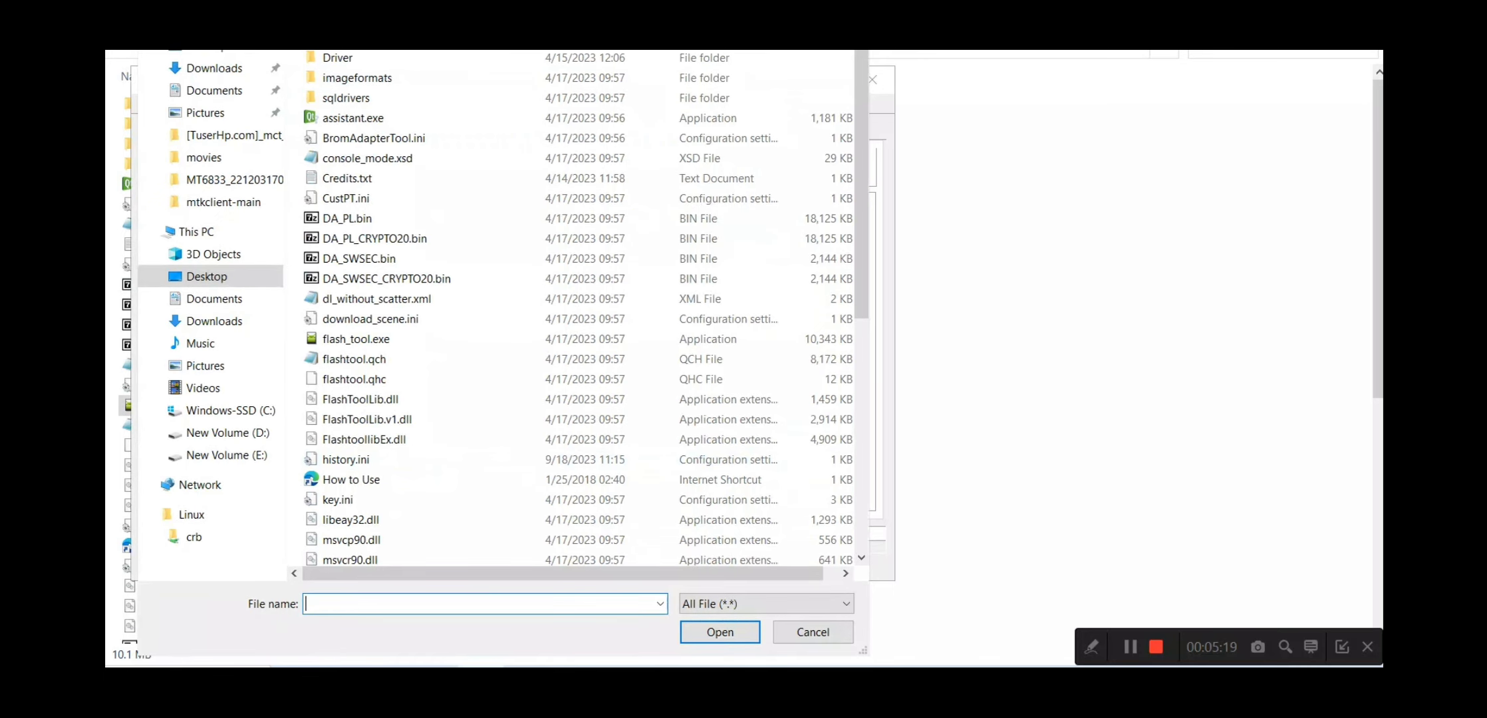
{"action": "key", "text": "Escape"}
{"action": "left_click", "coordinate": [787, 81]}
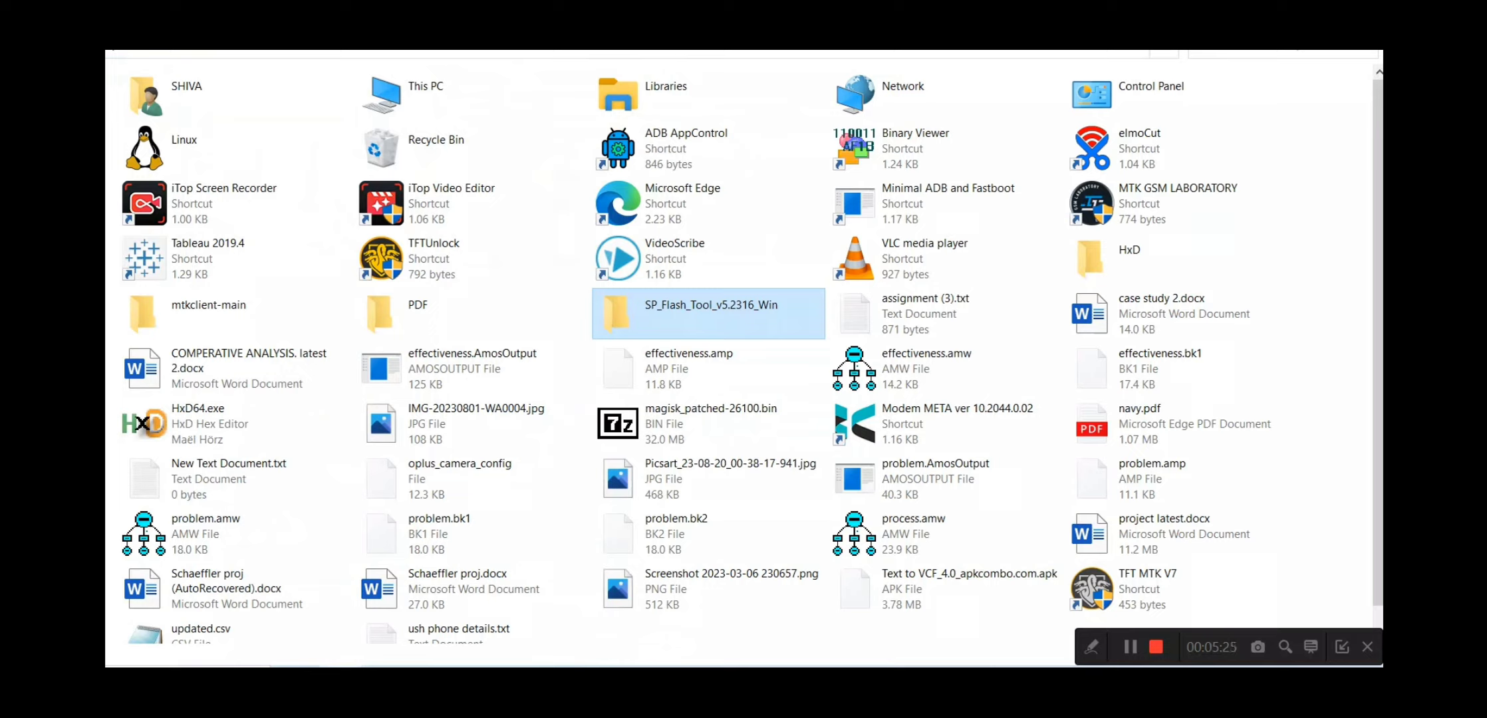
Switch to File Explorer and open the [TuserHp.com]_mct_ofp_extractor folder inside the realme folder on drive D
{"action": "key", "text": "super+d"}
{"action": "key", "text": "super+e"}
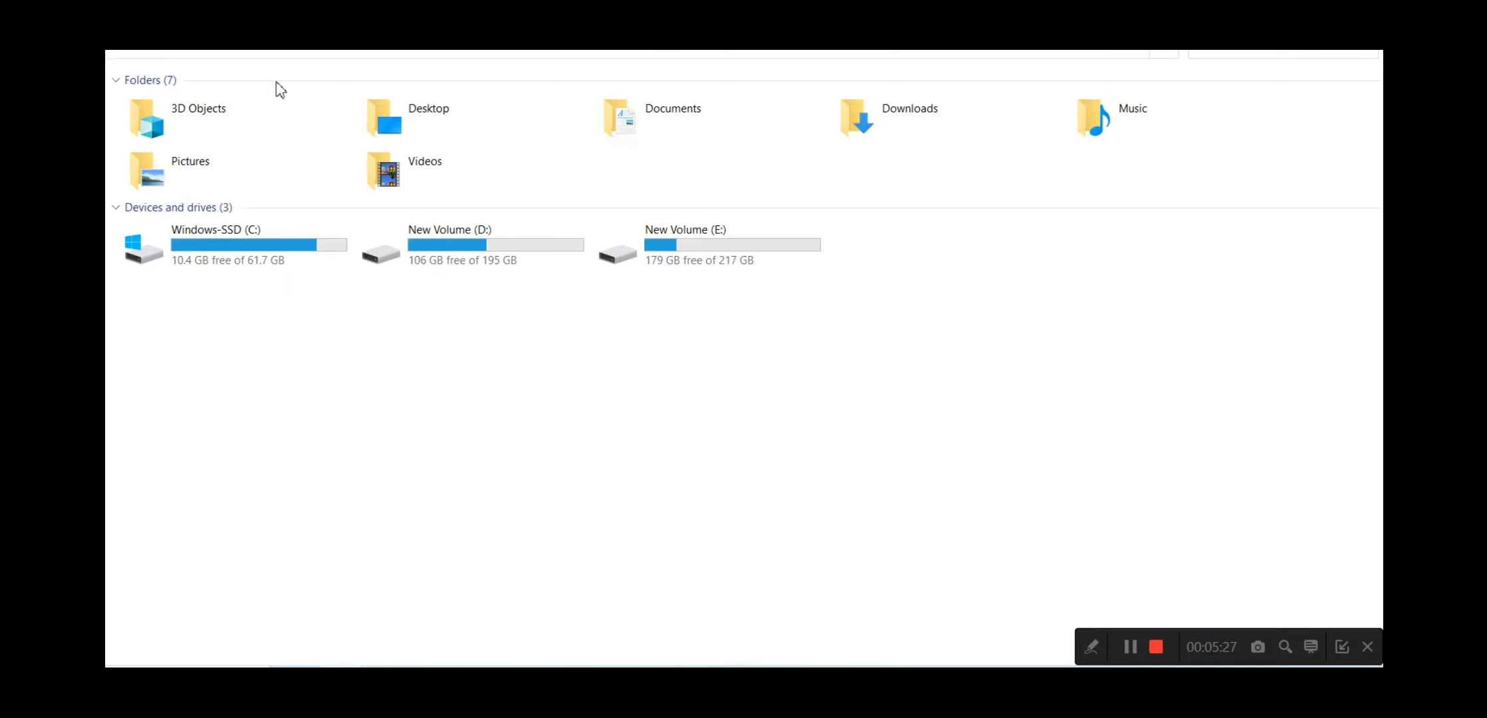
{"action": "double_click", "coordinate": [531, 245]}
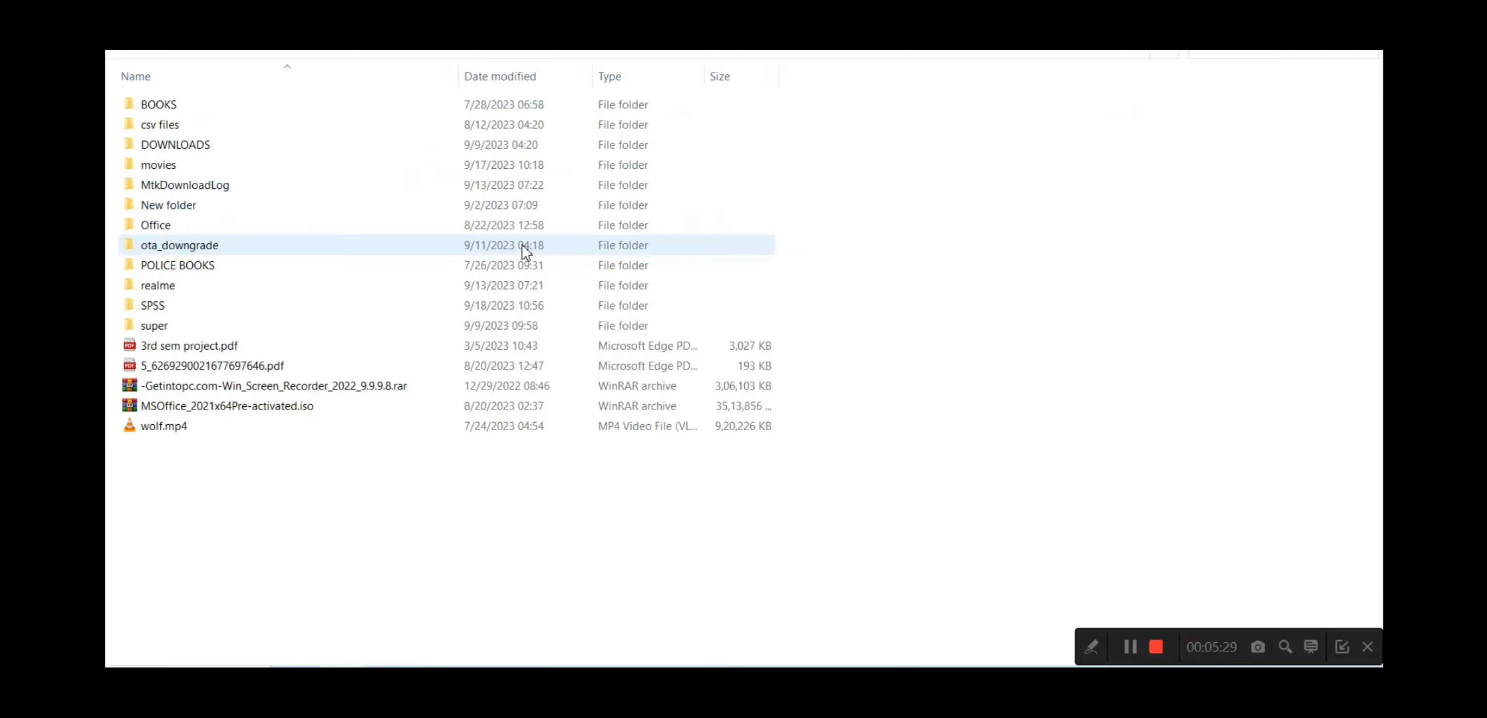
{"action": "double_click", "coordinate": [367, 286]}
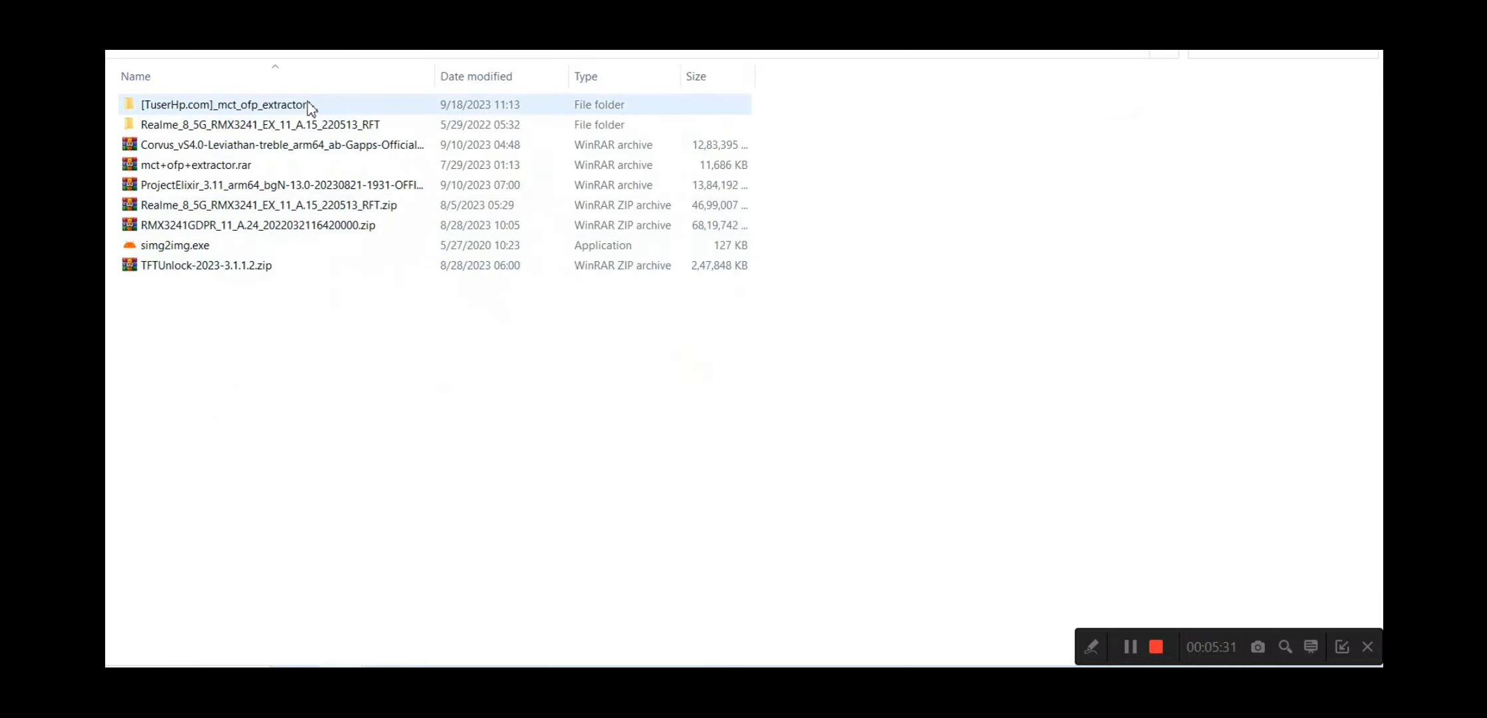
{"action": "double_click", "coordinate": [309, 108]}
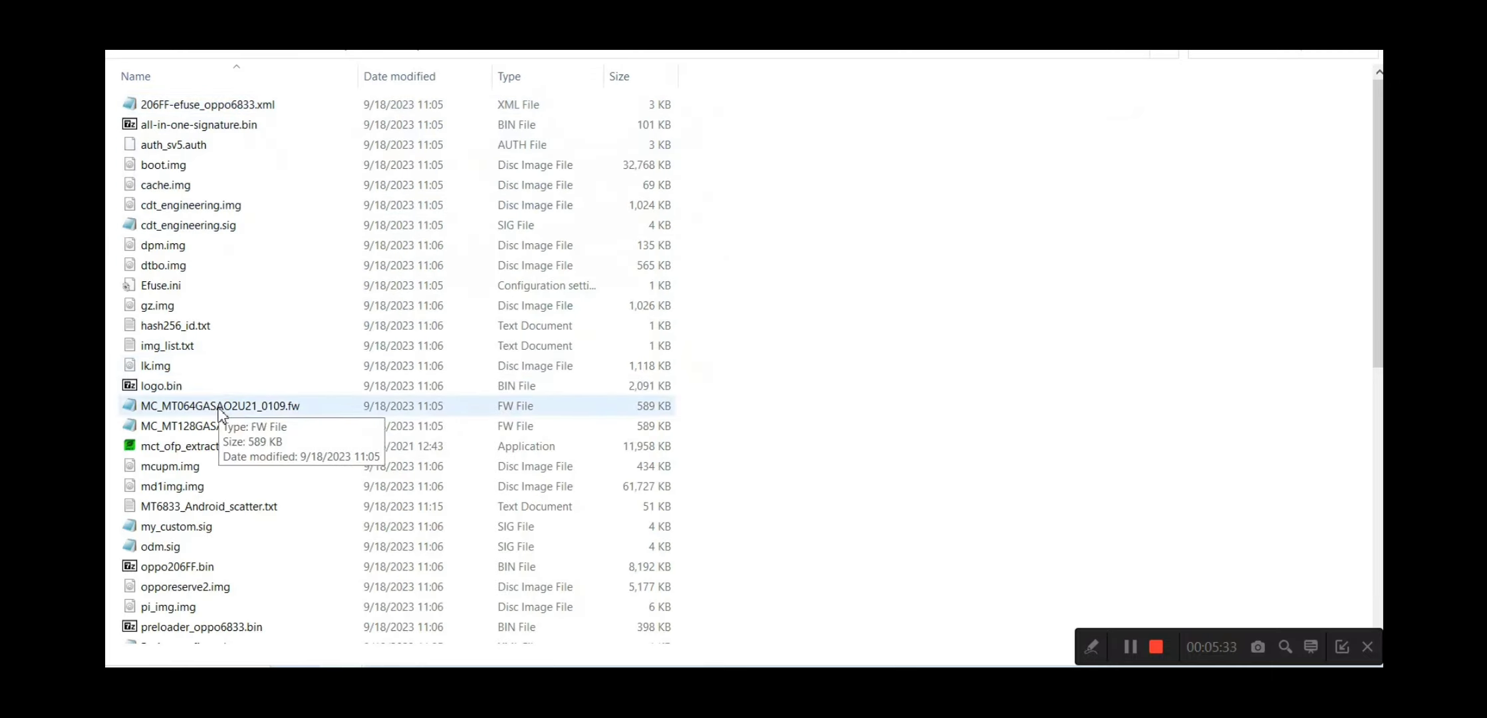
Move super.0.5f7a9fd8.img, super.1.b755a311.img and super.2.58bb55c3.img from the extractor folder up into the realme folder
{"action": "scroll", "coordinate": [229, 432], "scroll_direction": "down", "scroll_amount": 8}
{"action": "left_click", "coordinate": [202, 415]}
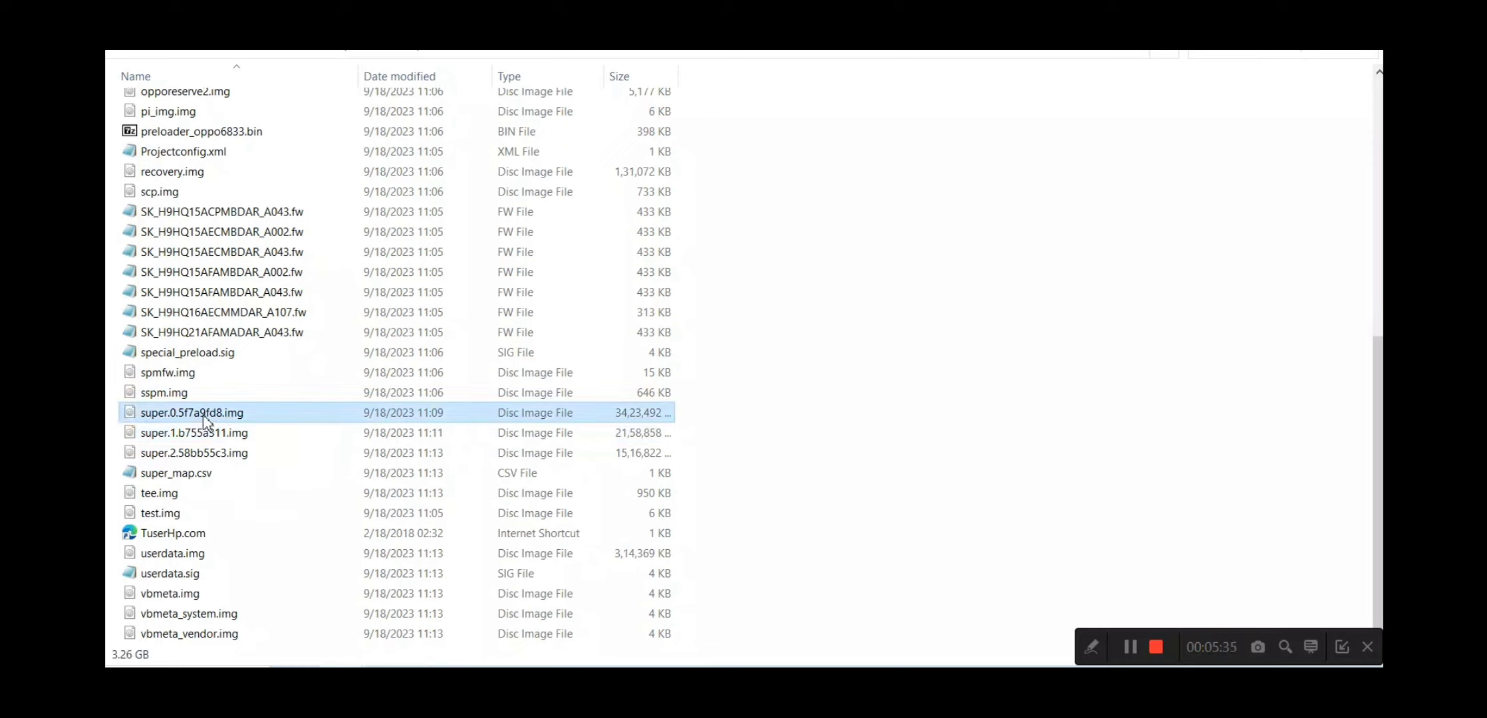
{"action": "left_click", "coordinate": [216, 433], "text": "ctrl"}
{"action": "left_click", "coordinate": [216, 454], "text": "ctrl"}
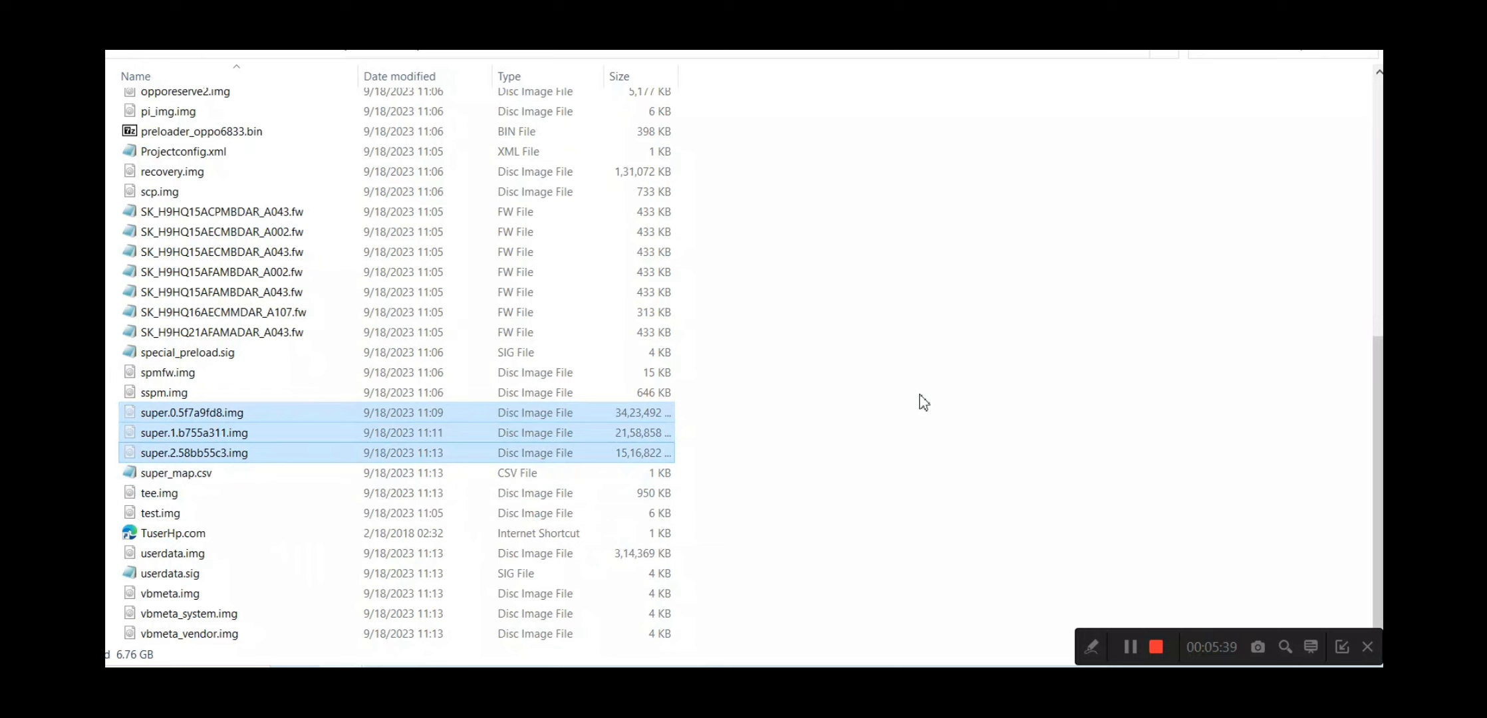
{"action": "key", "text": "alt+Up"}
{"action": "right_click", "coordinate": [726, 347]}
{"action": "left_click", "coordinate": [751, 479]}
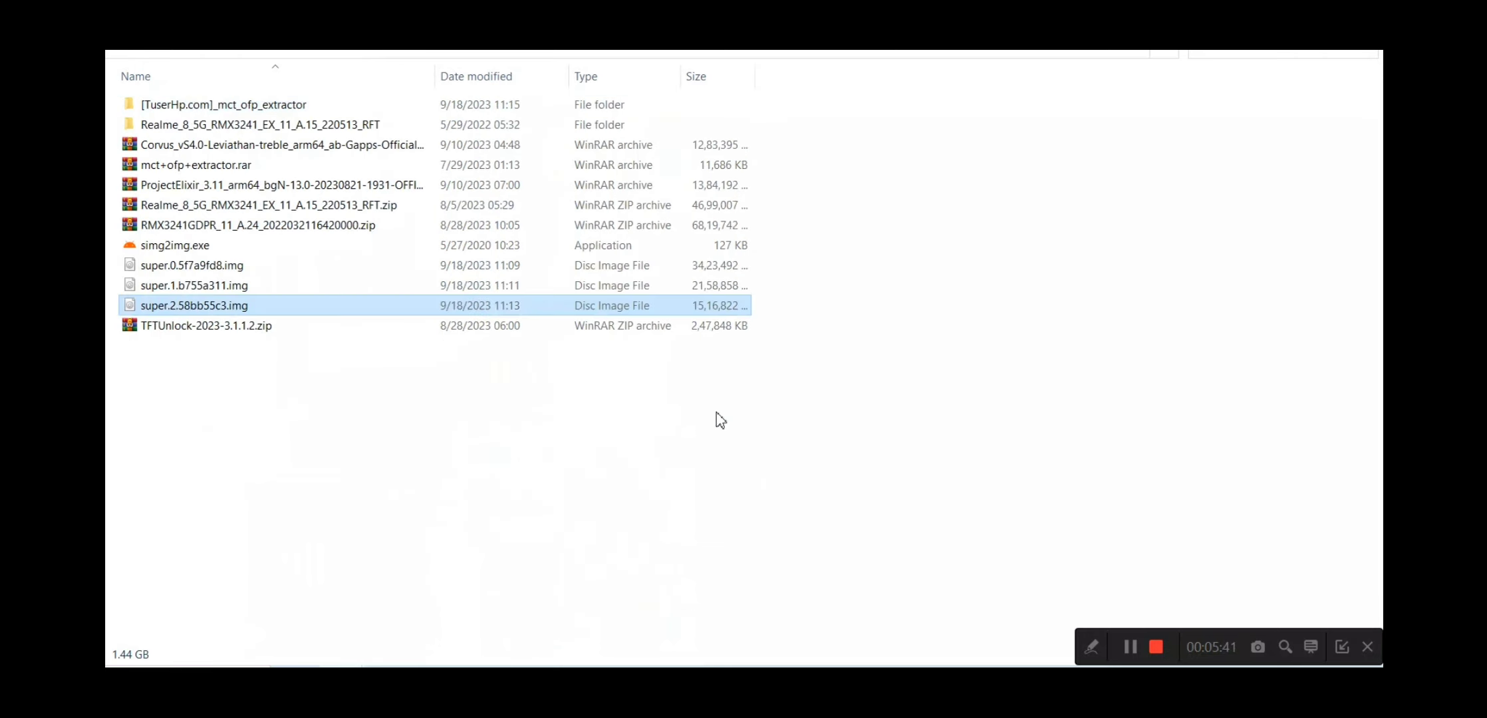
Open a command shell in the realme folder that holds simg2img.exe and the super images
{"action": "left_click", "coordinate": [150, 242]}
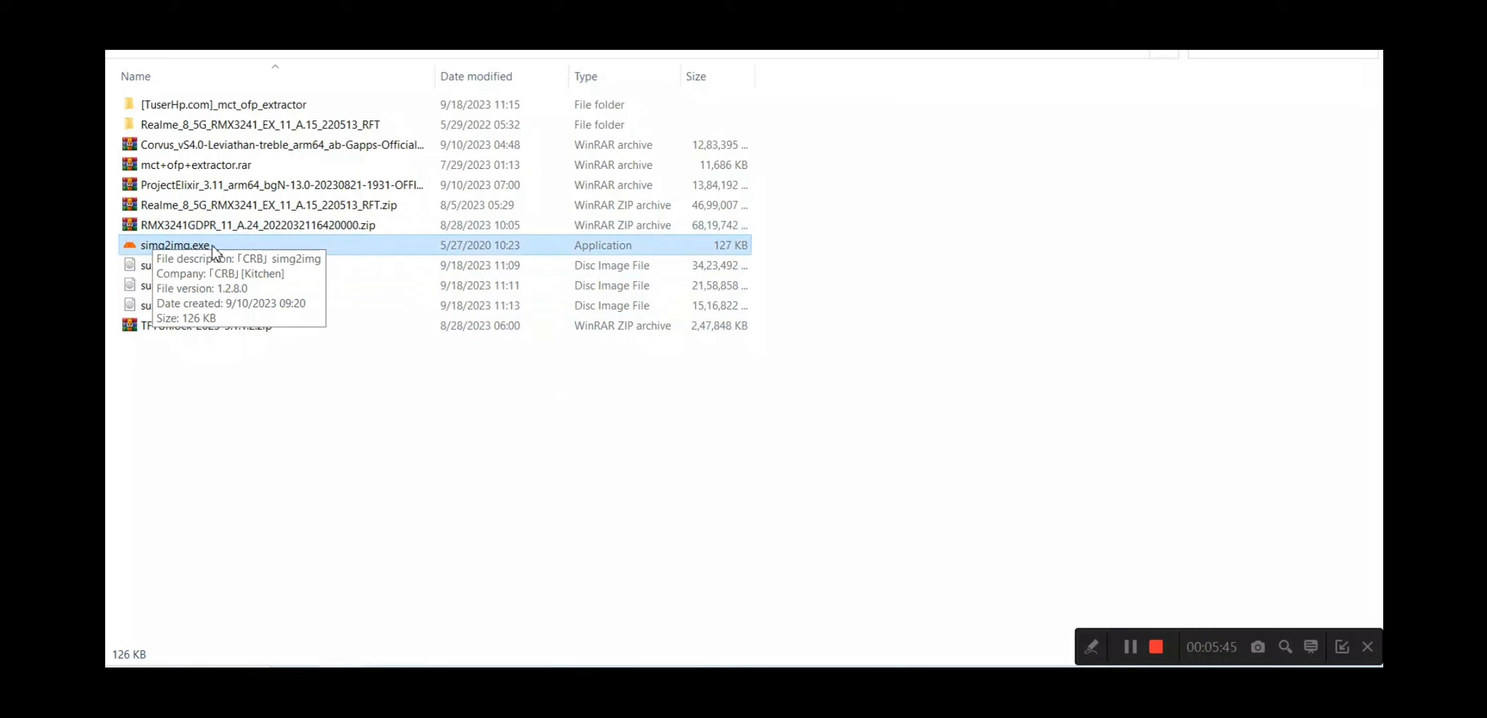
{"action": "left_click", "coordinate": [277, 391]}
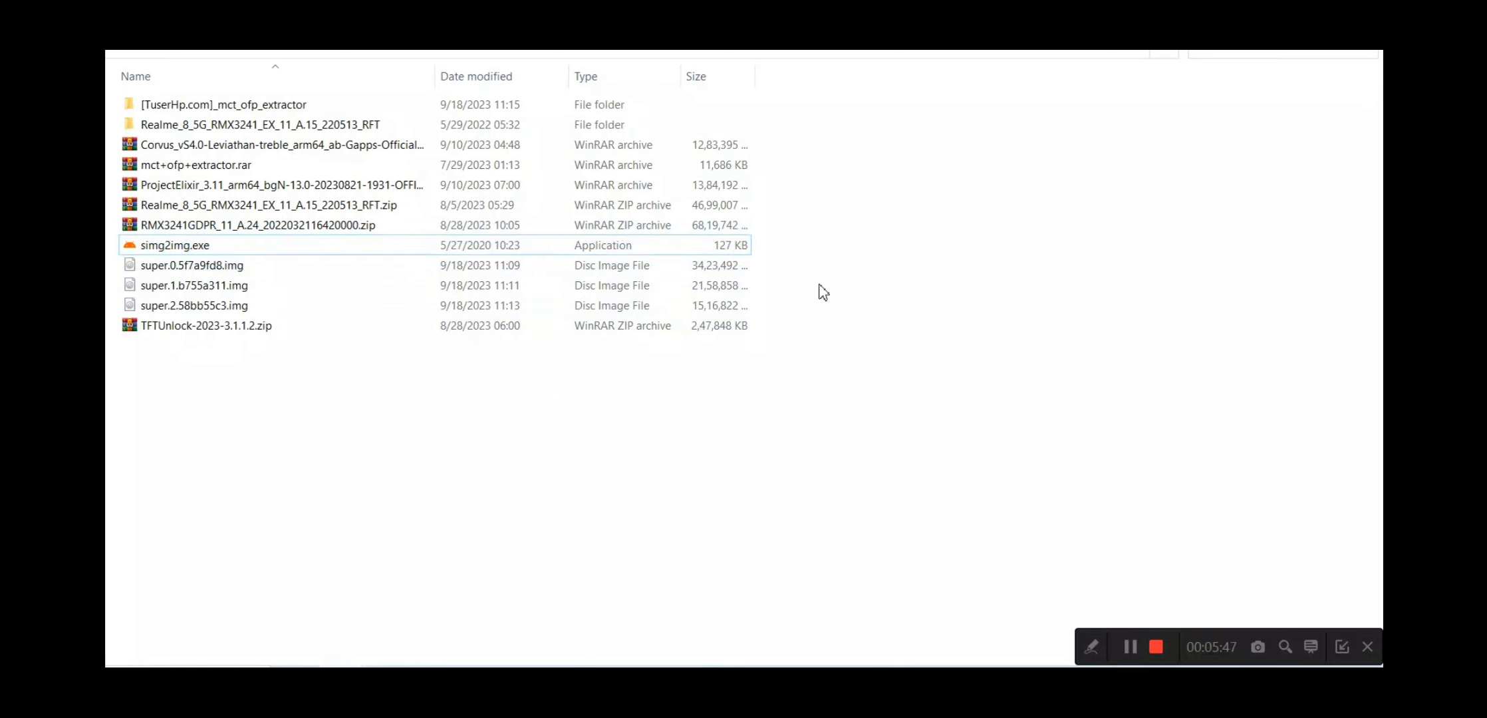
{"action": "right_click", "coordinate": [870, 285]}
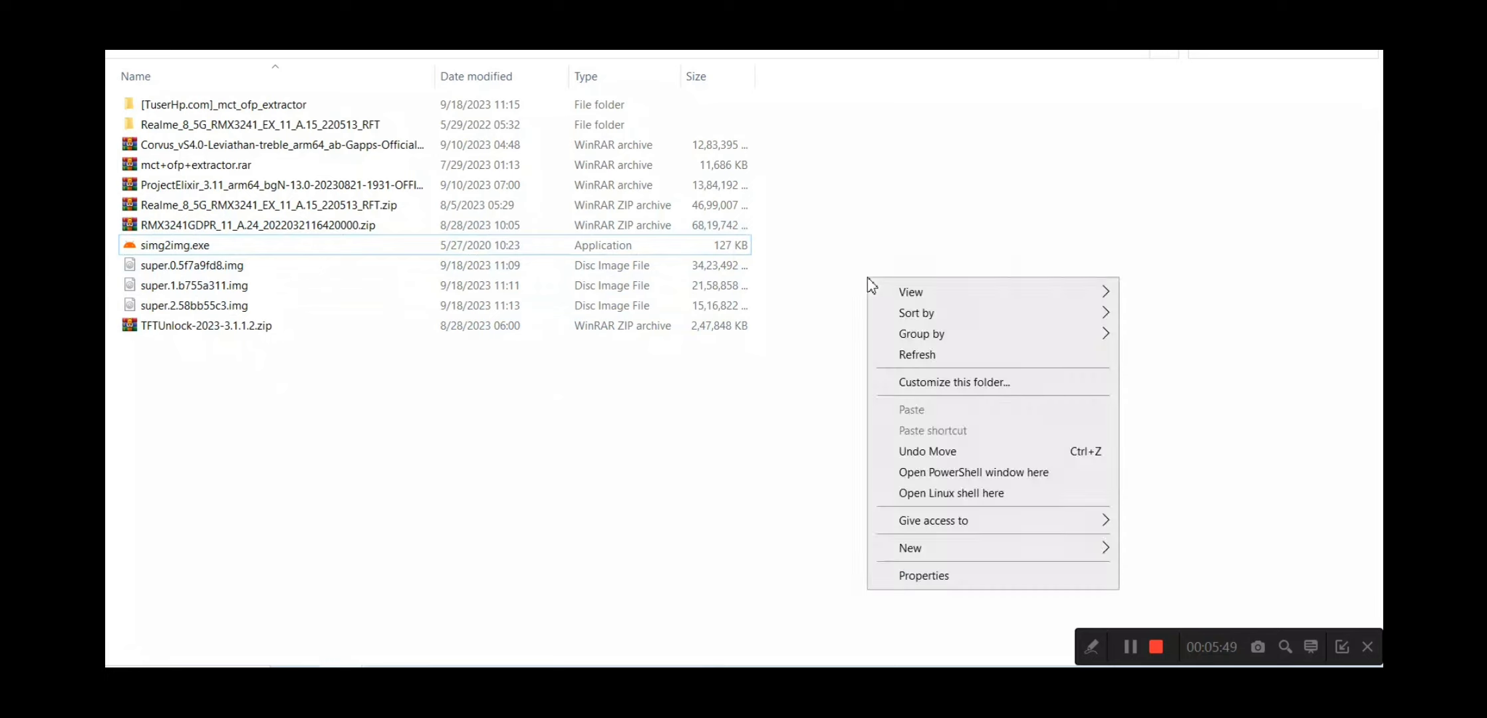